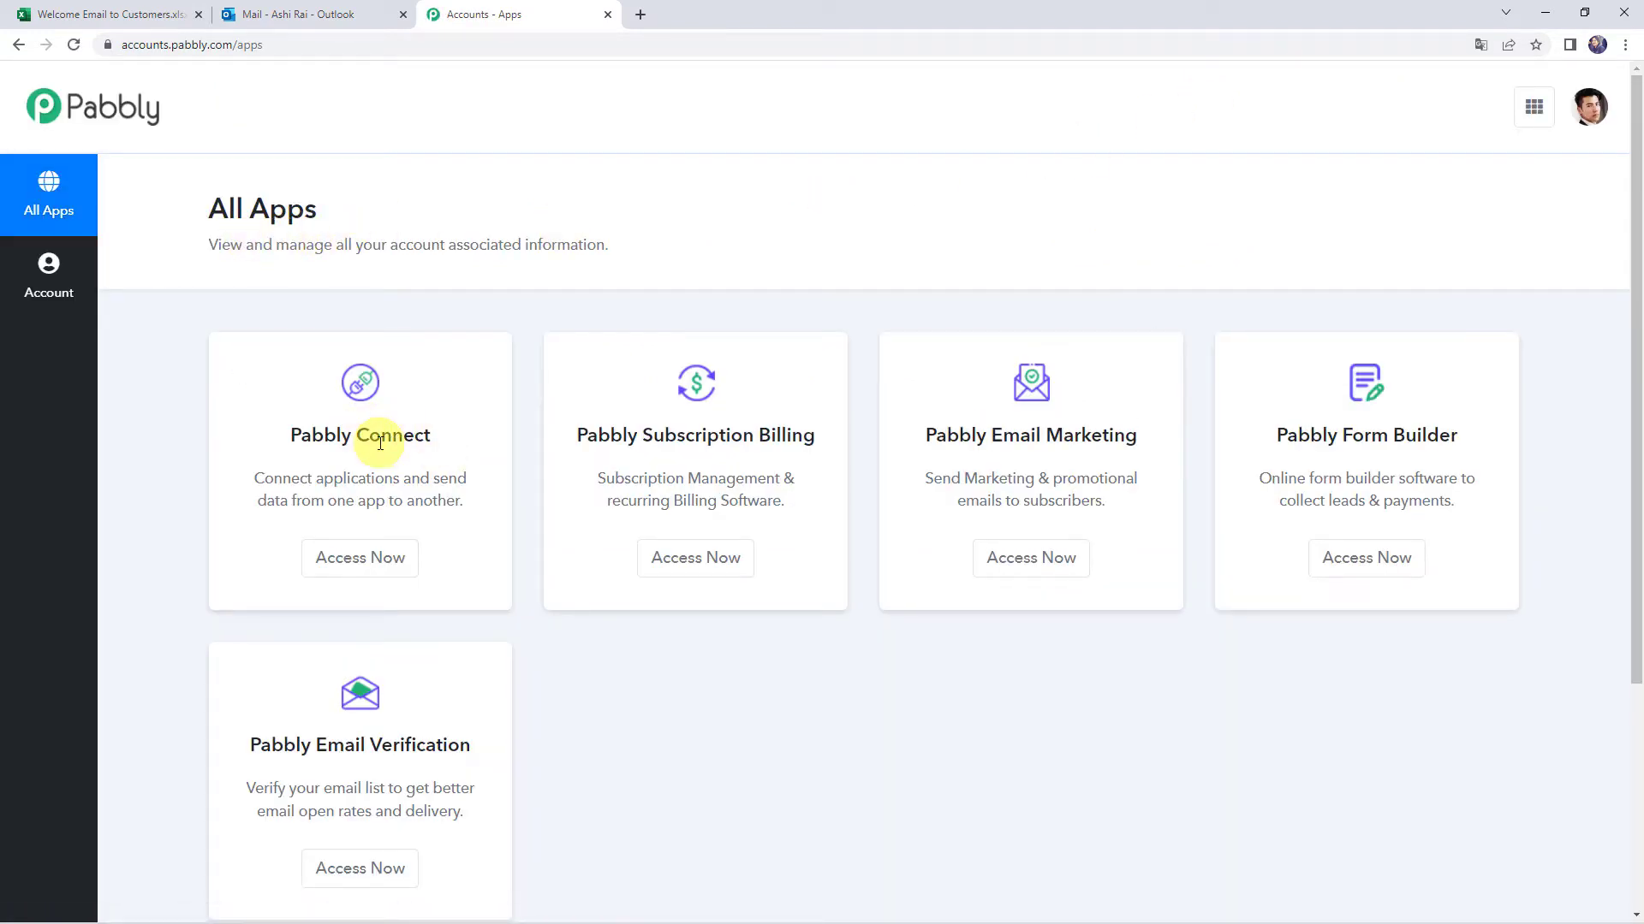
Access Pabbly Connect and create a workflow named "Send Email with Attachment from MS Excel"
left_click(366, 562)
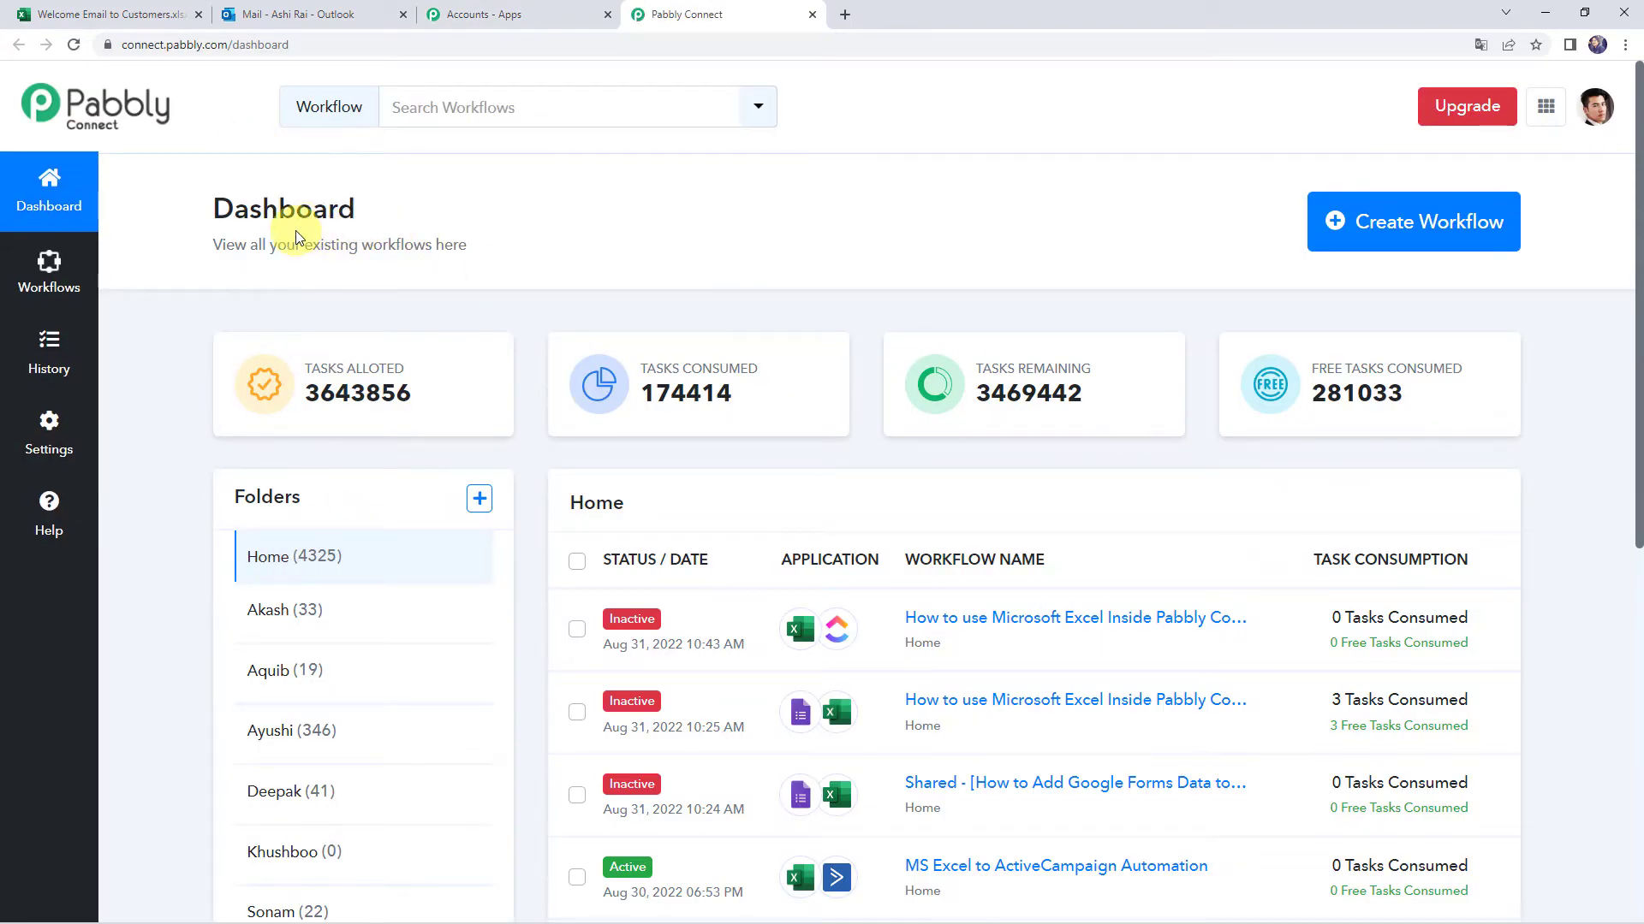
scroll(682, 497, "down", 6)
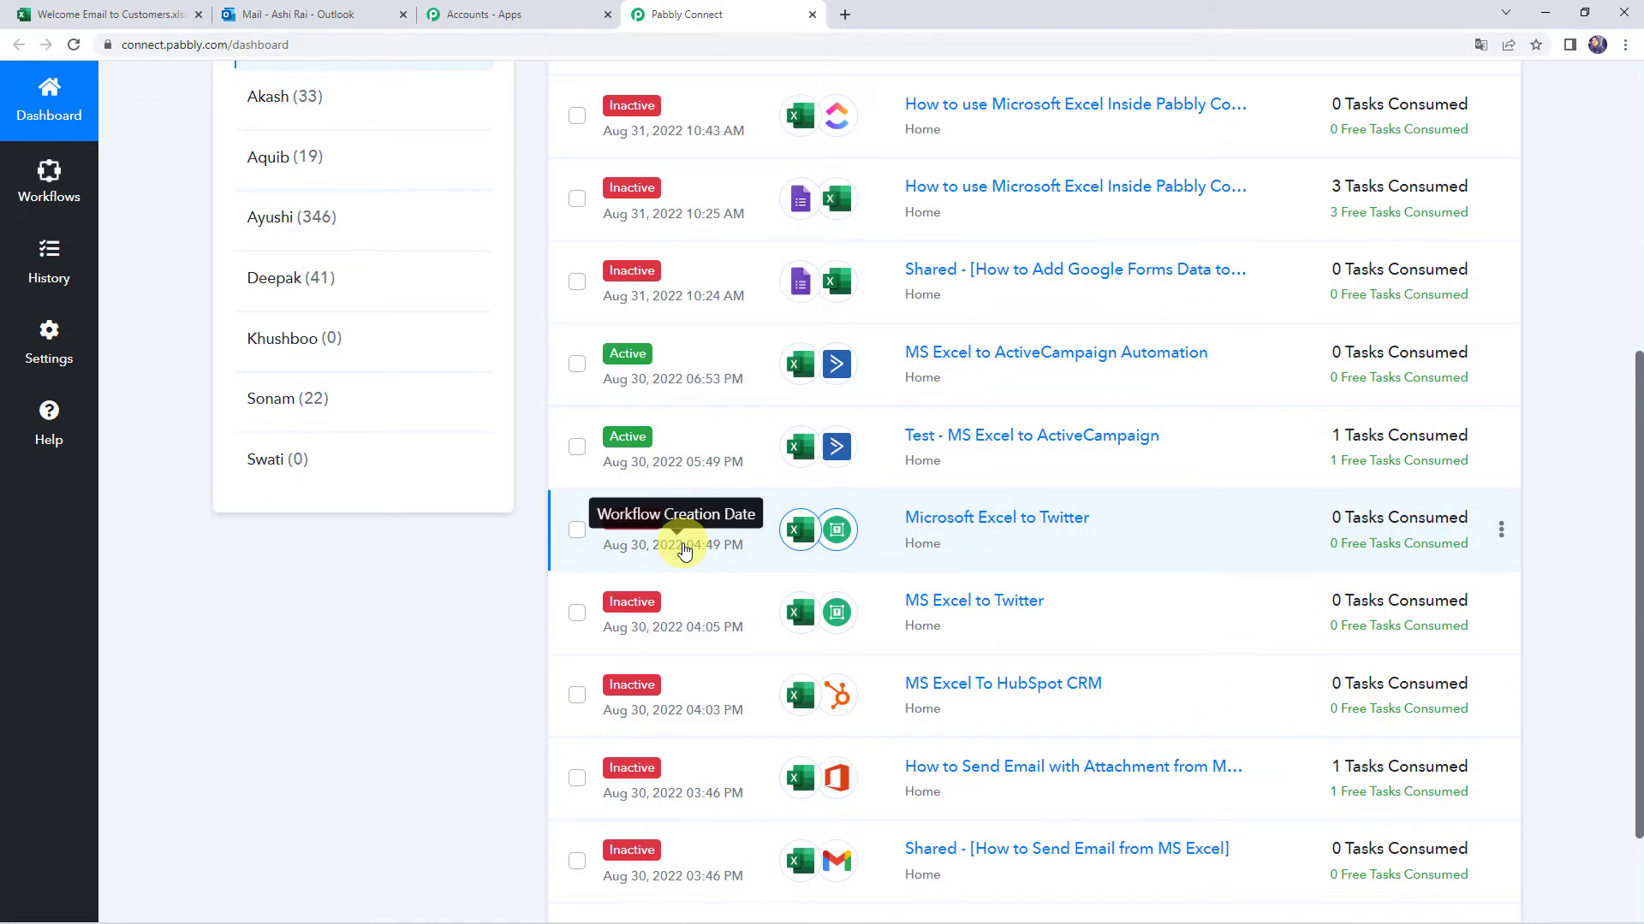
scroll(684, 549, "up", 6)
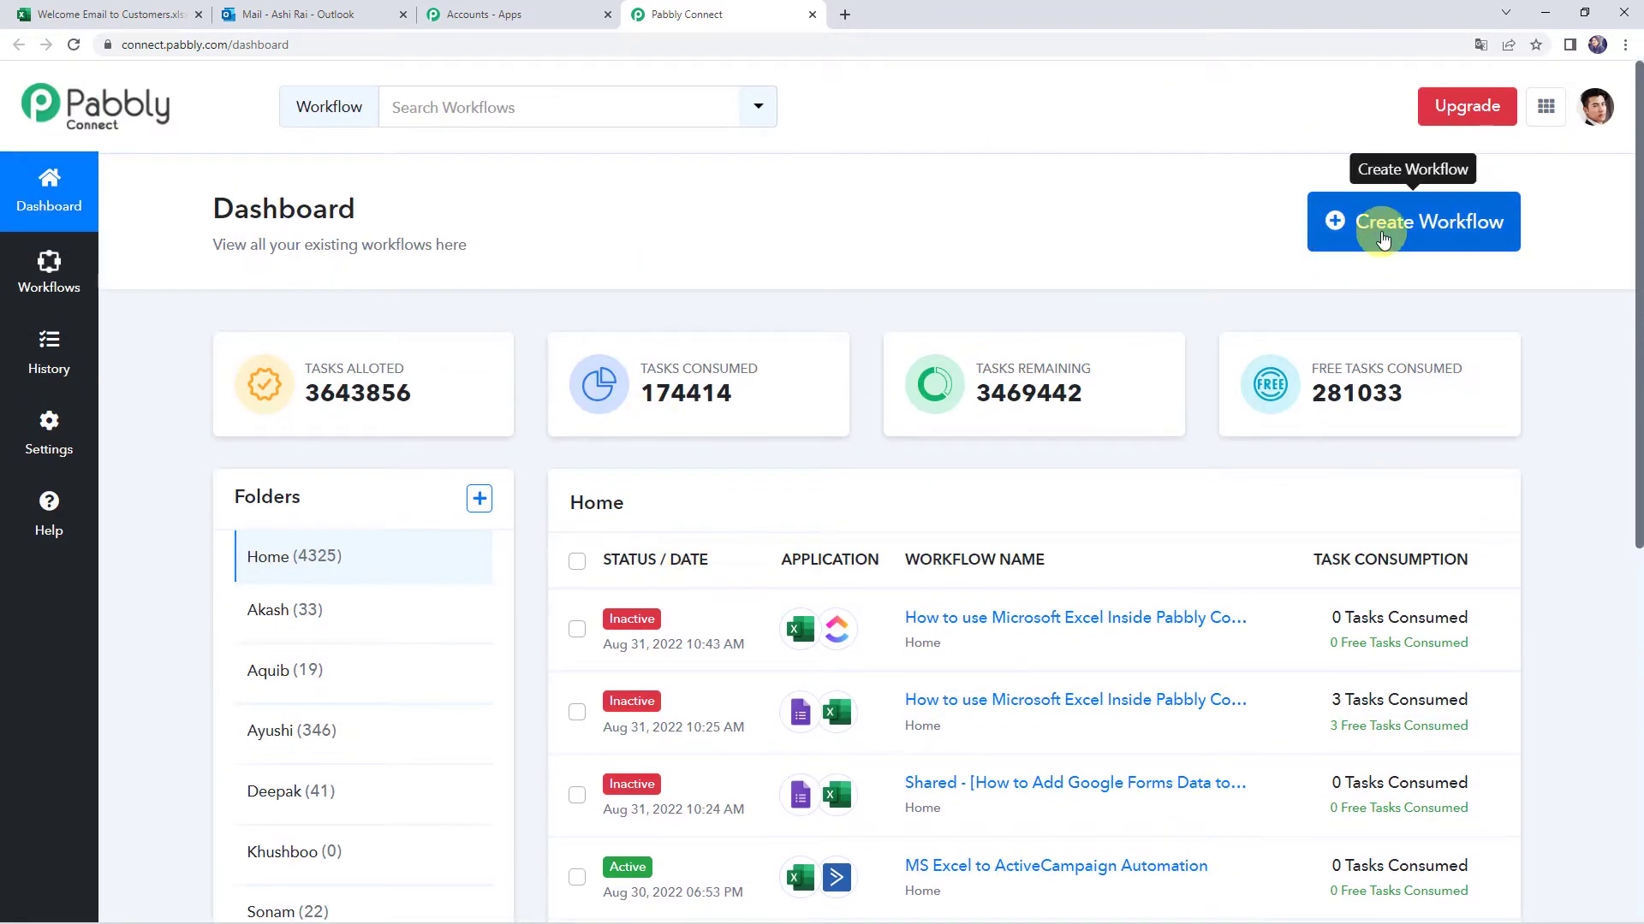
left_click(1385, 236)
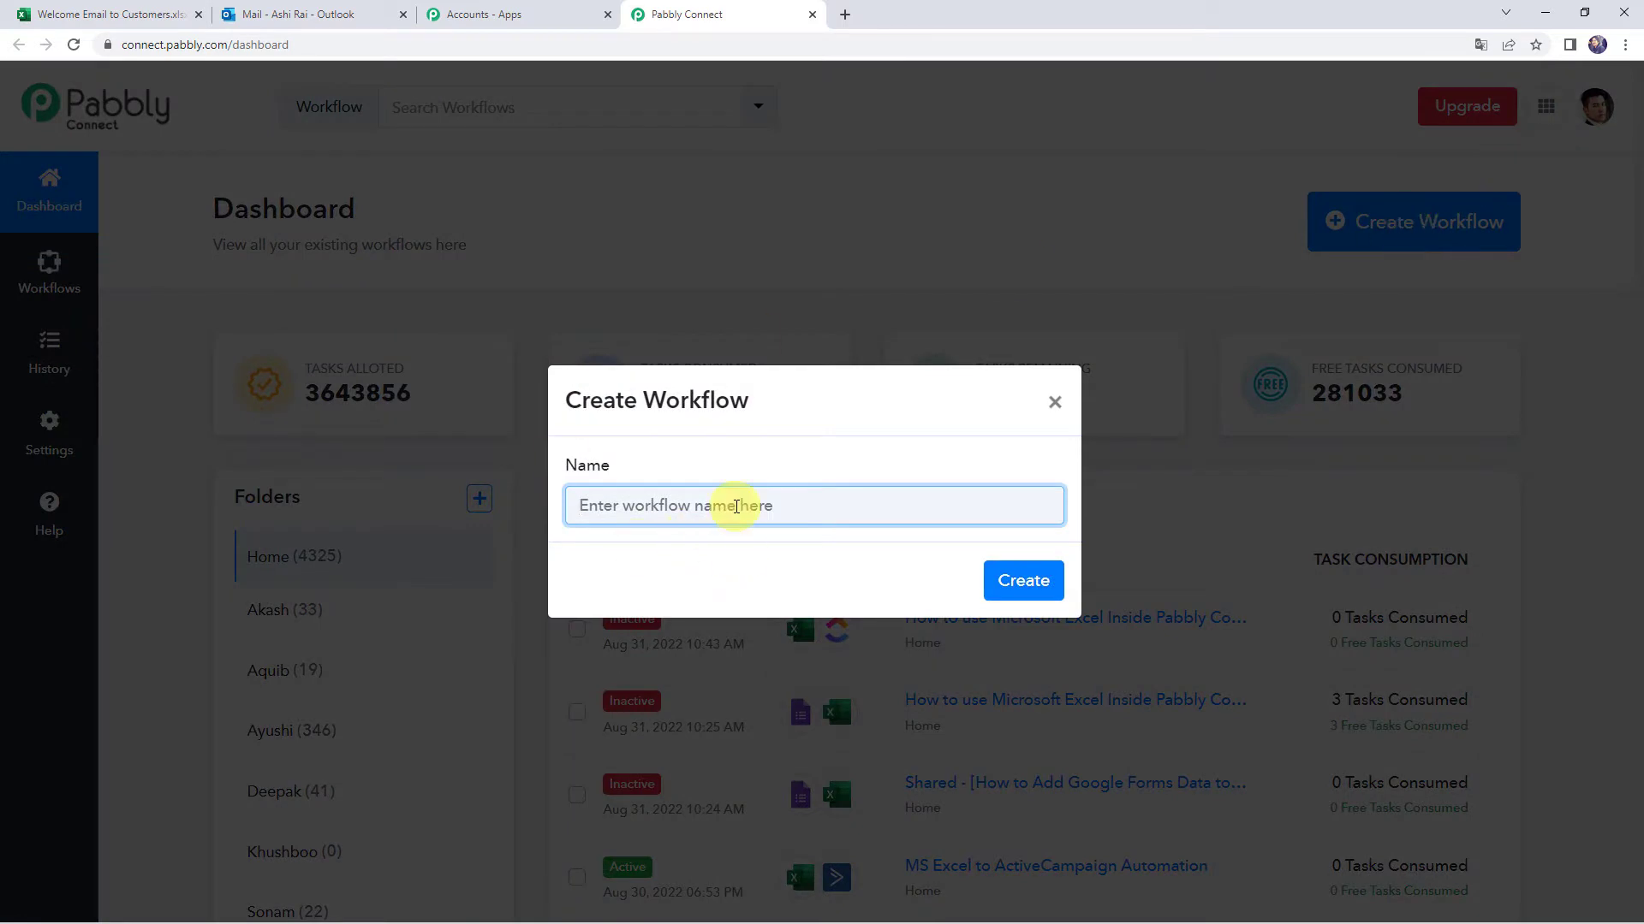
type("Send Email with Attachment from MS Excel")
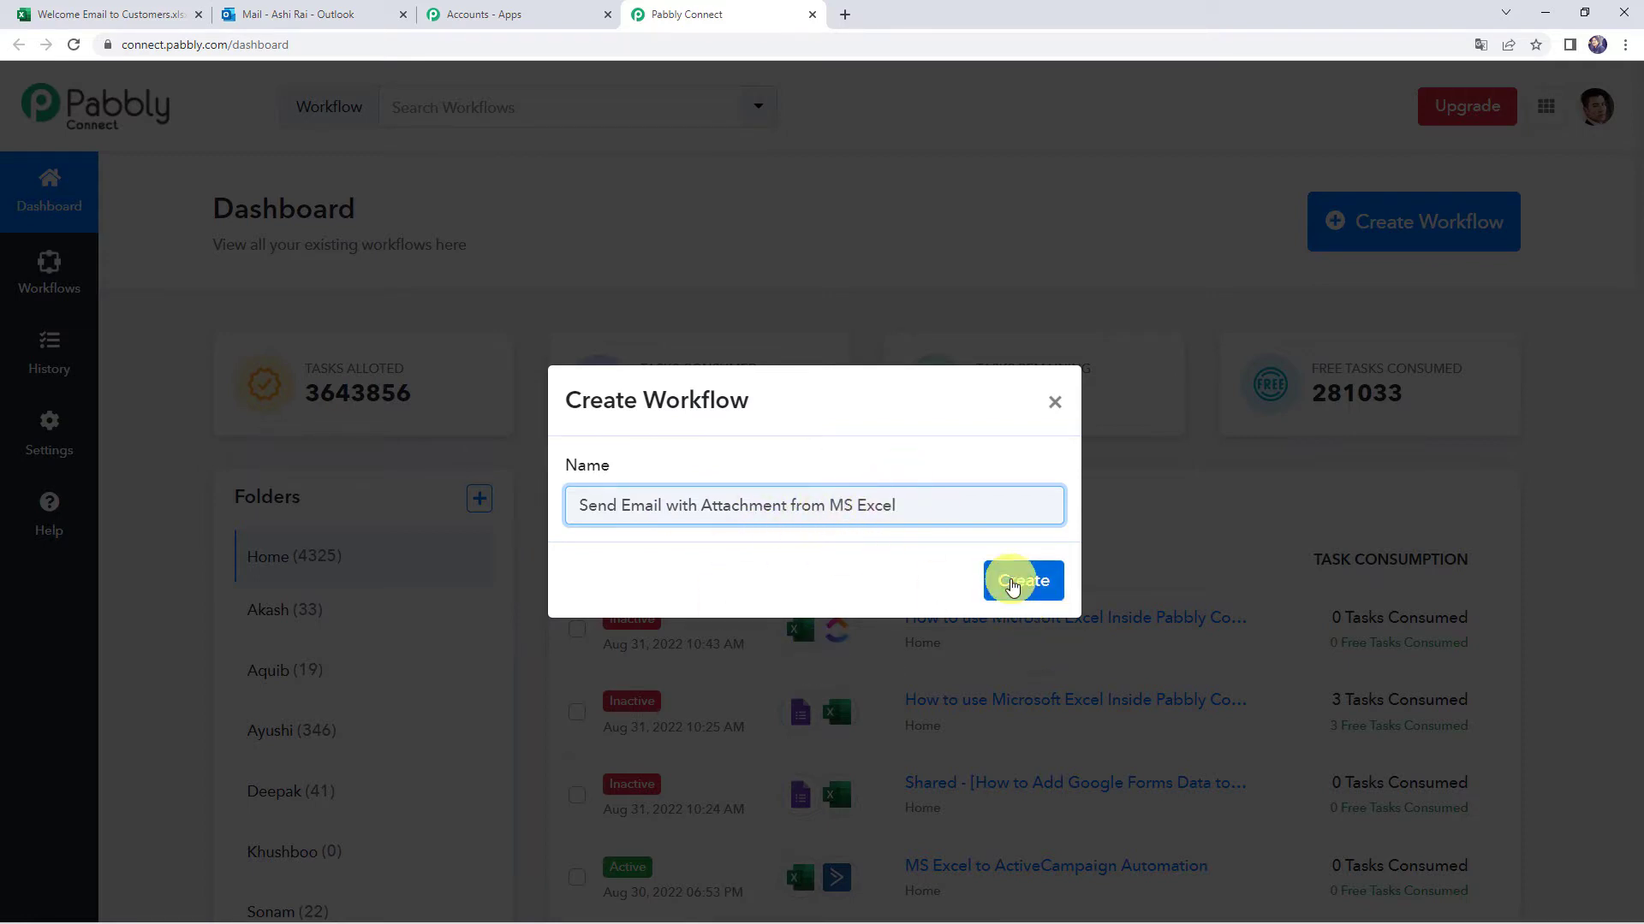
left_click(1012, 580)
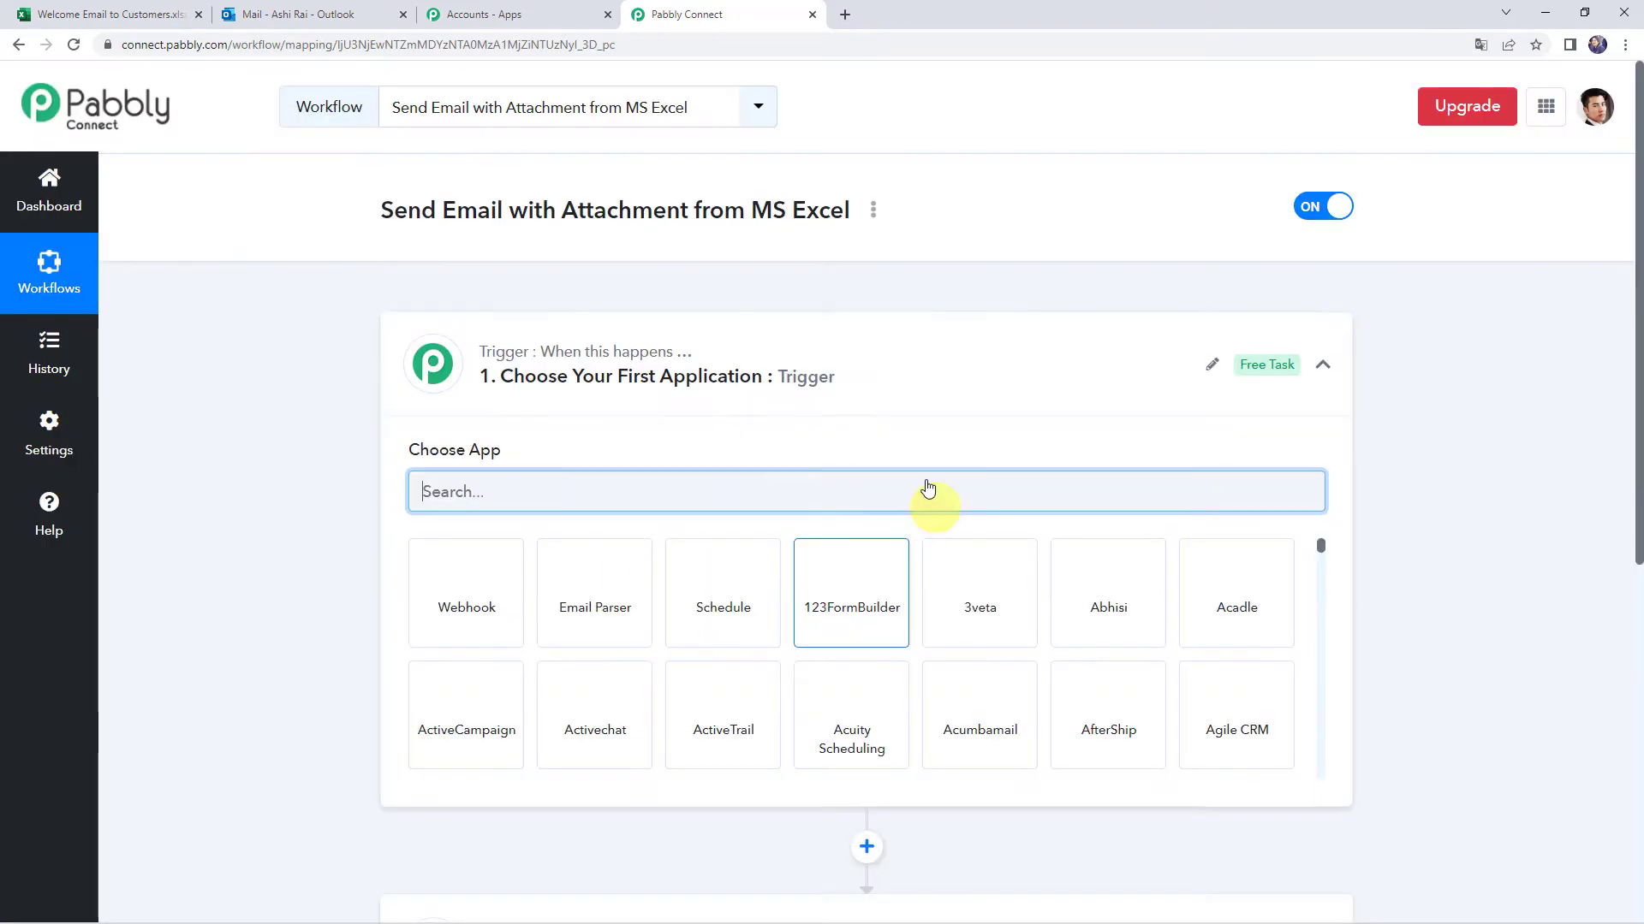
Set the workflow's trigger application to Microsoft Excel with the trigger event New Row in Worksheet
left_click(838, 389)
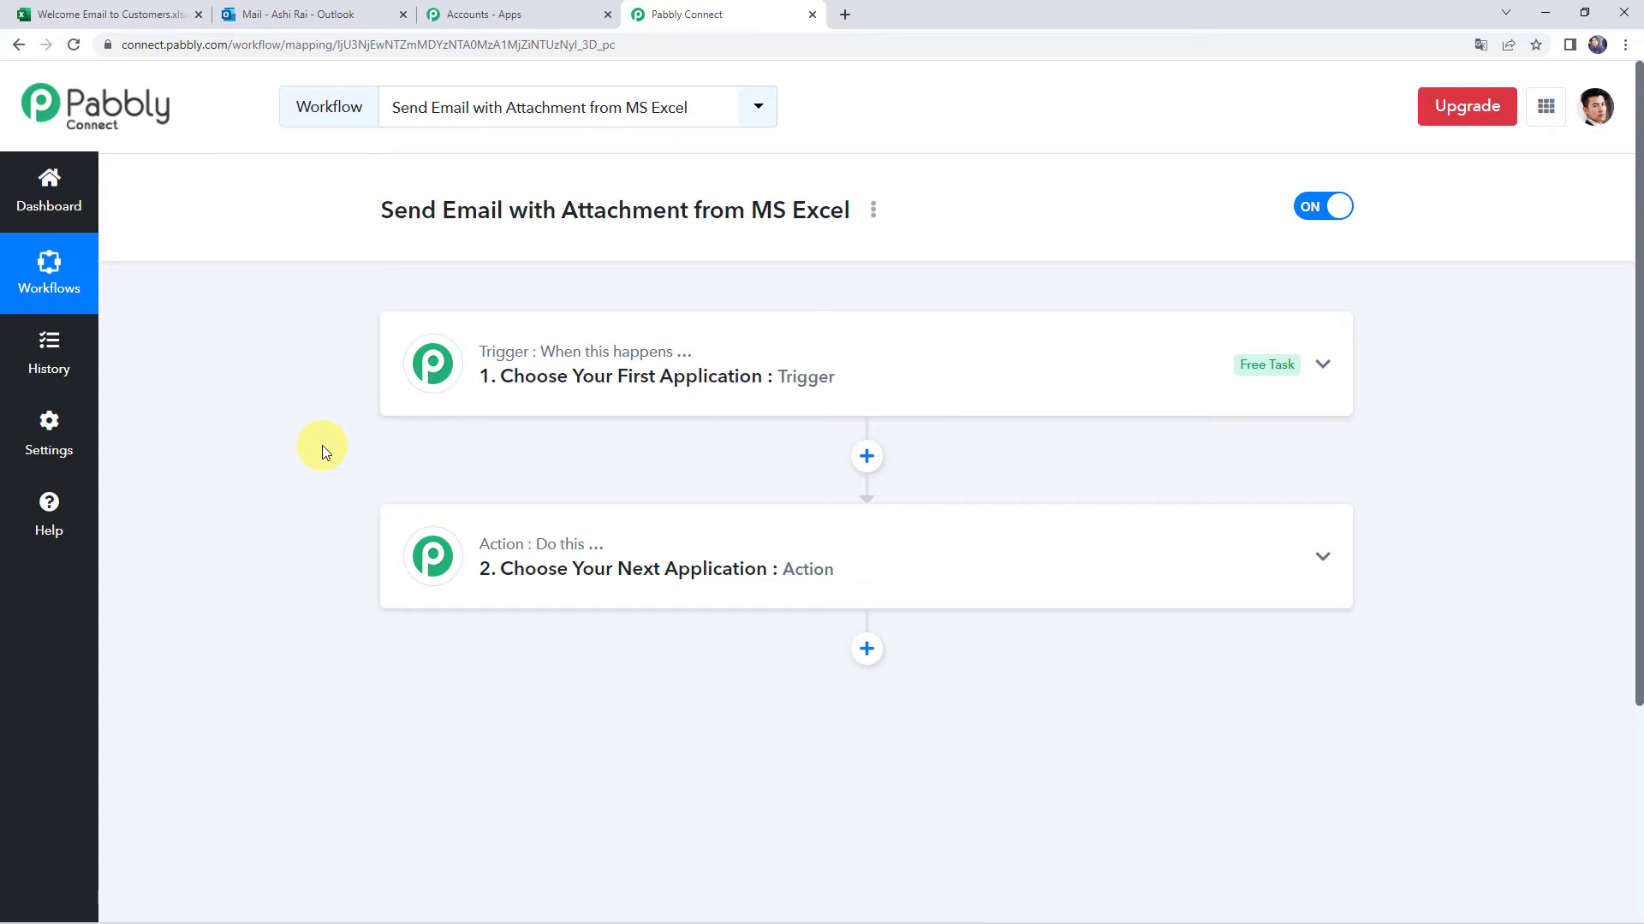
left_click(855, 374)
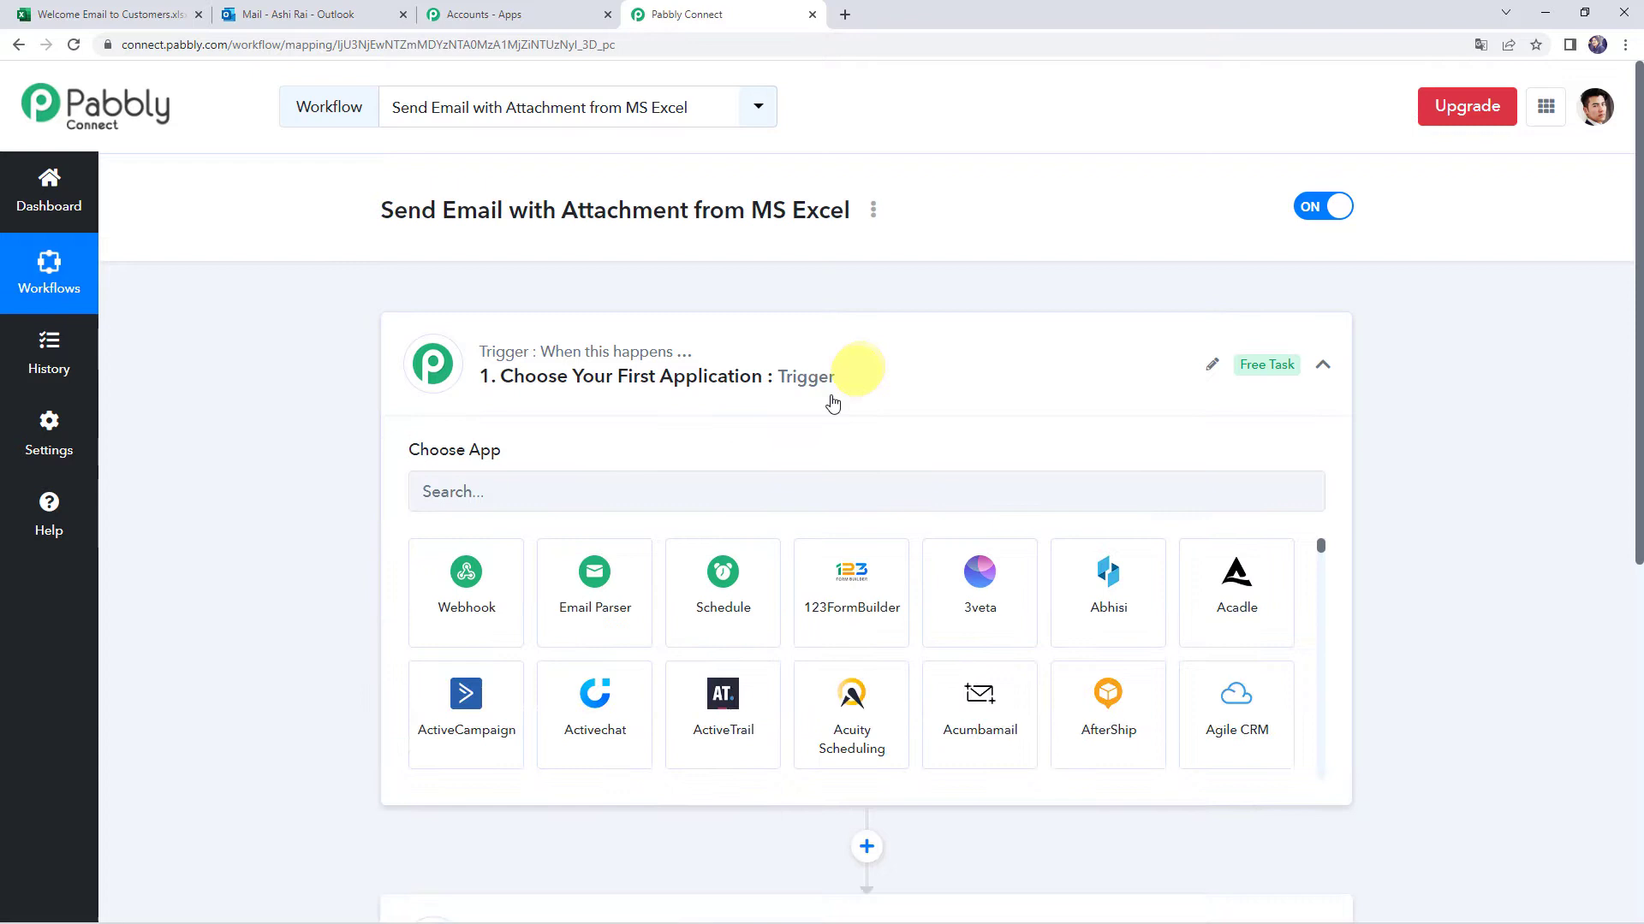
left_click(653, 484)
type("Exce")
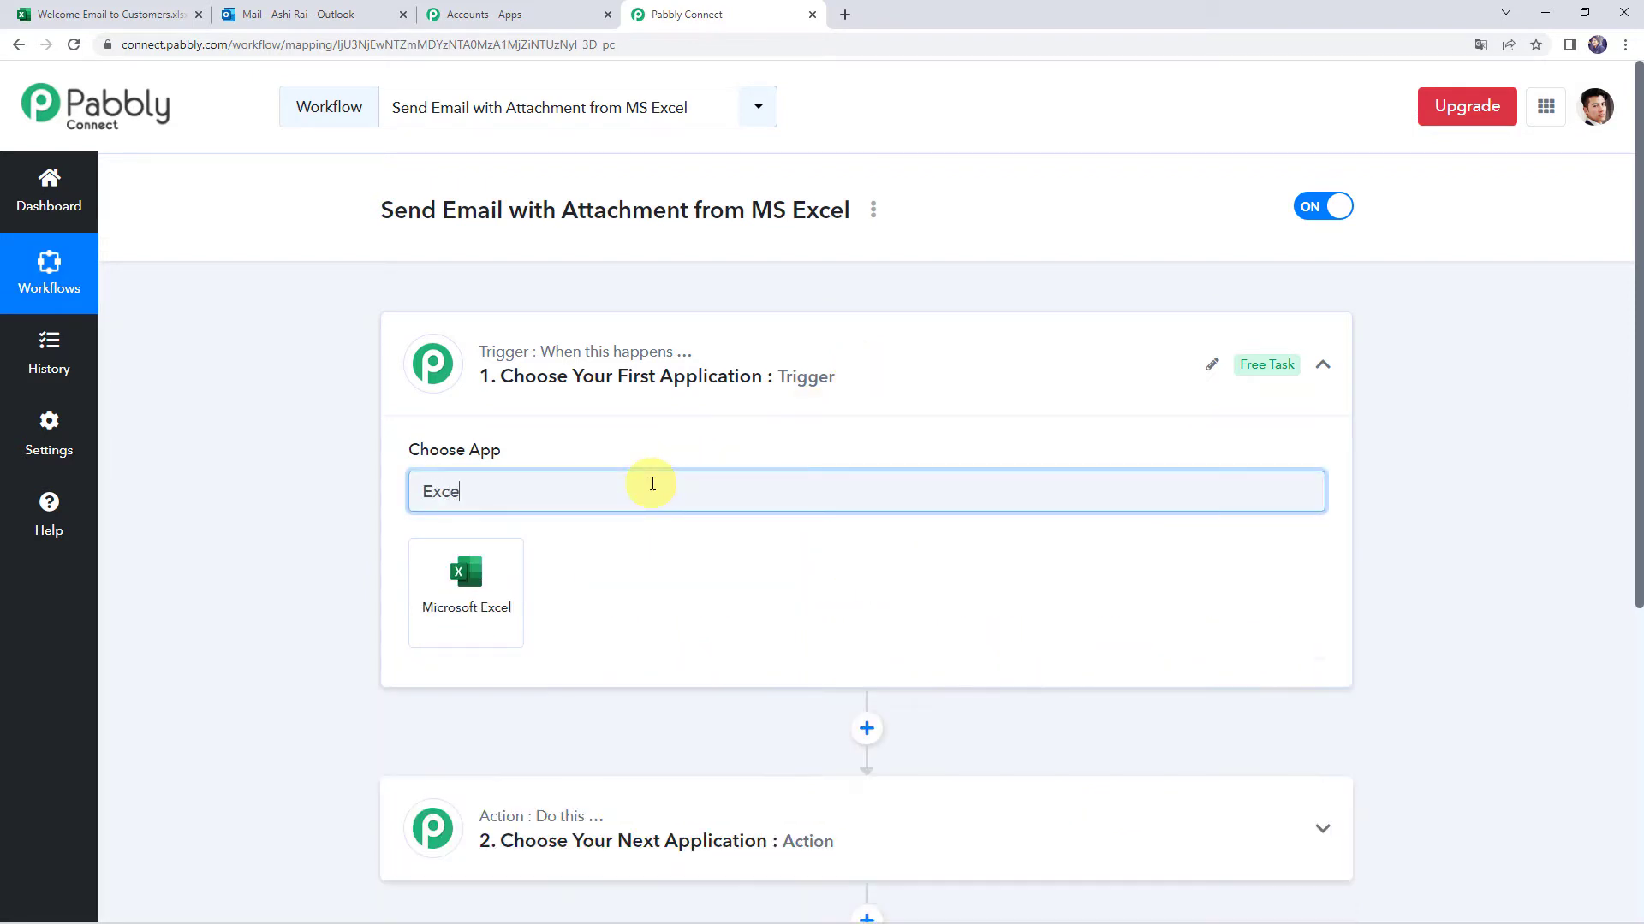
type("l")
left_click(495, 605)
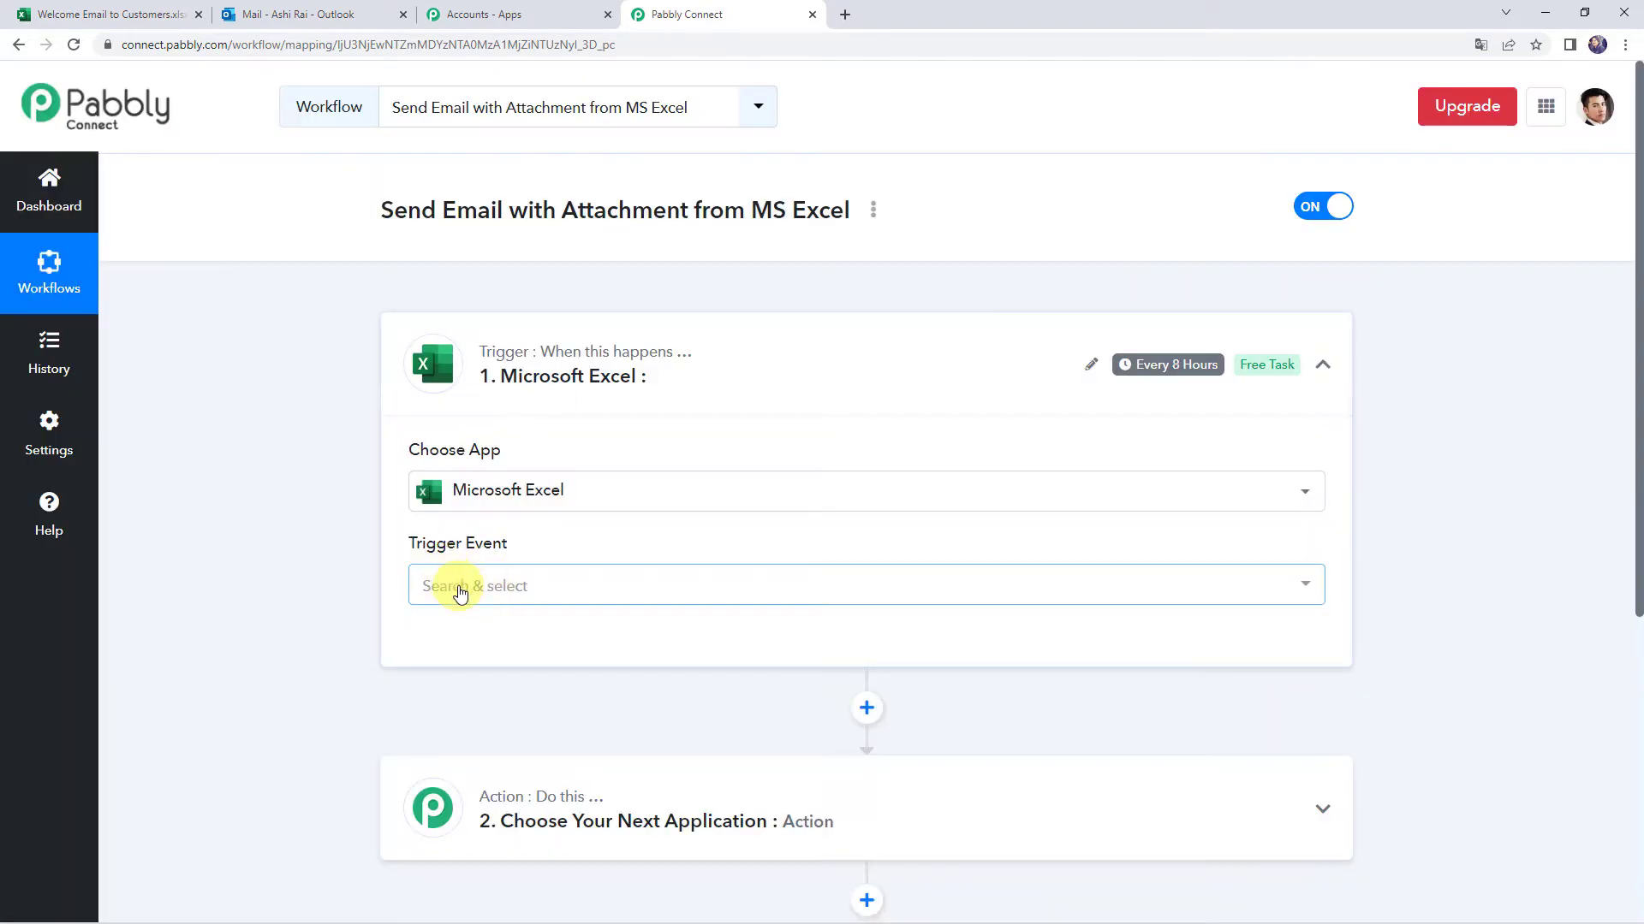
left_click(454, 587)
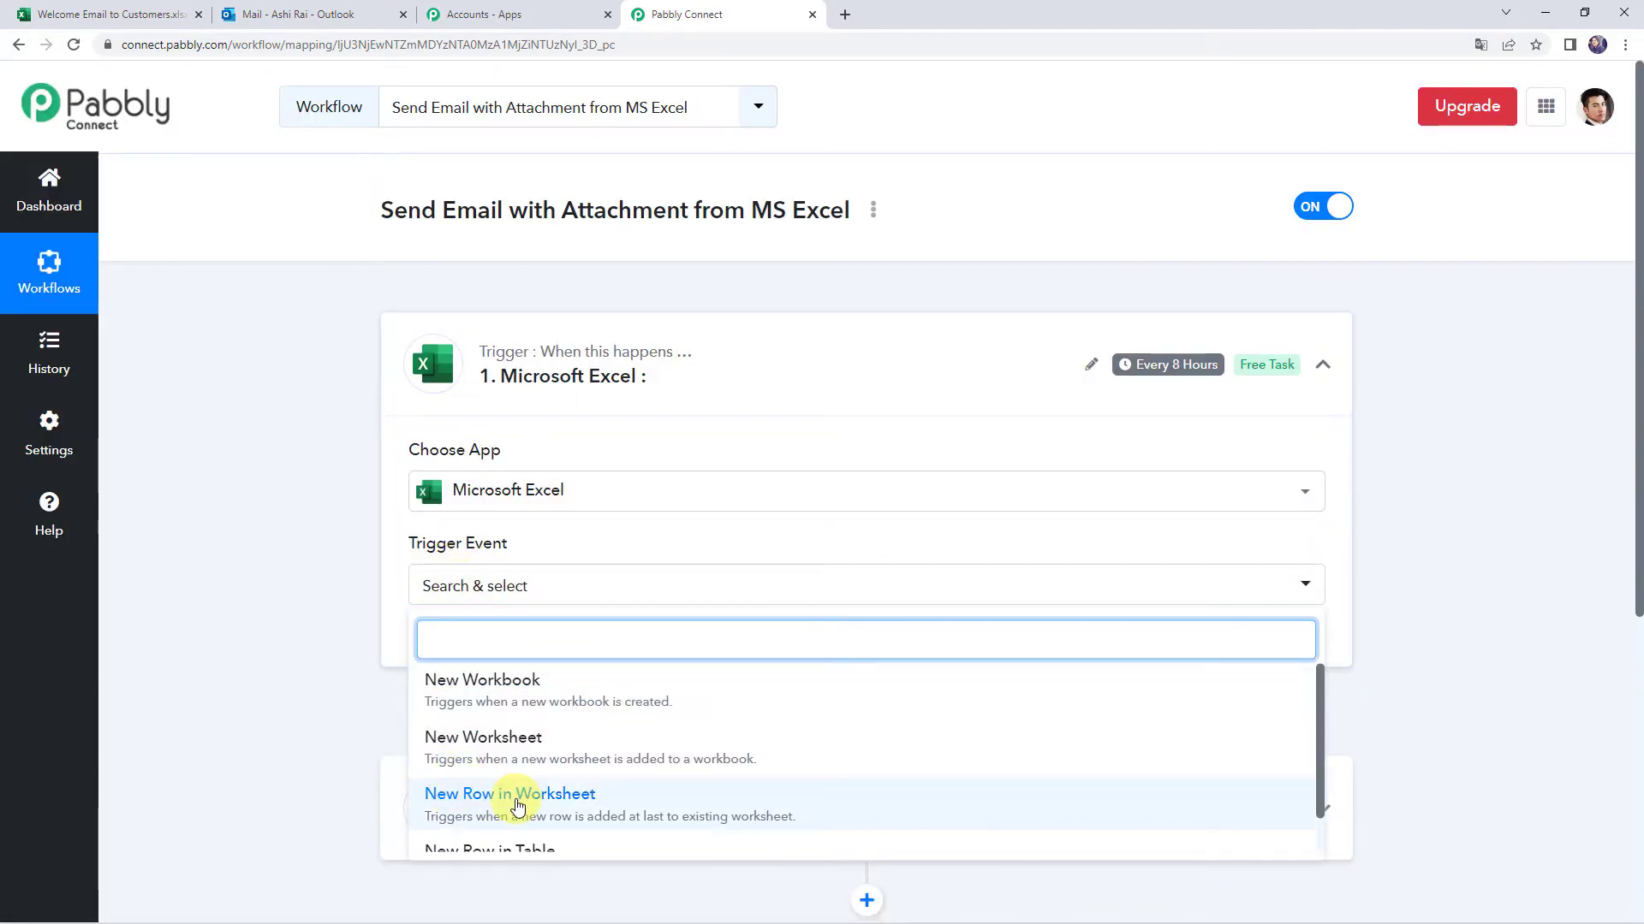
left_click(521, 795)
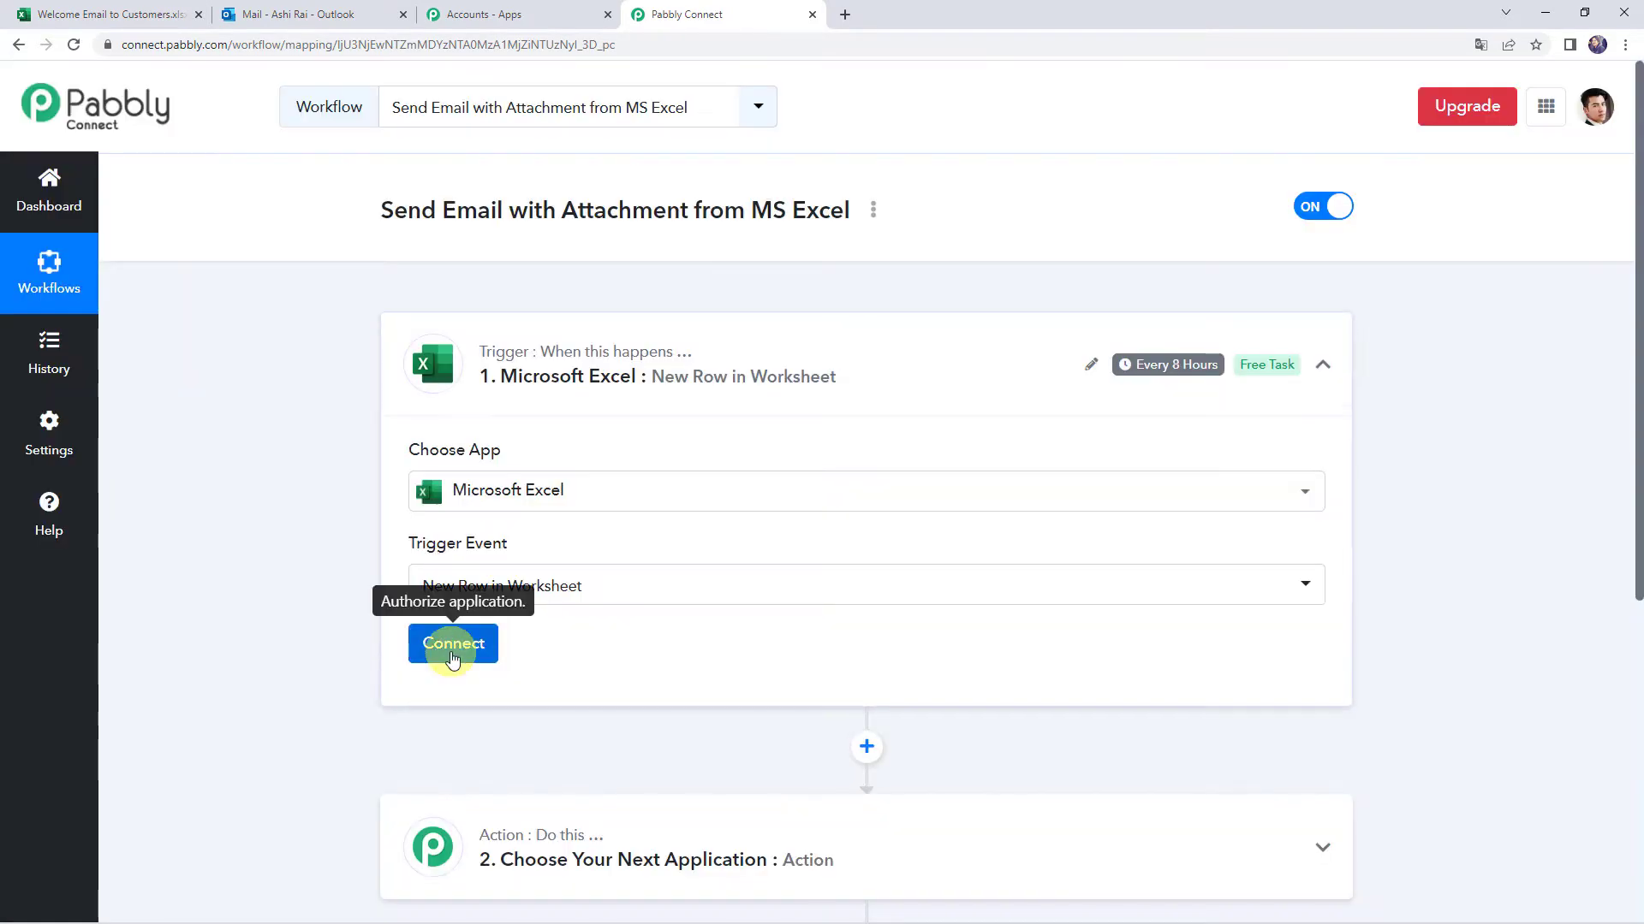
Connect the trigger through a new Microsoft Excel connection and grant Pabbly Connect the requested Microsoft account permissions
left_click(451, 649)
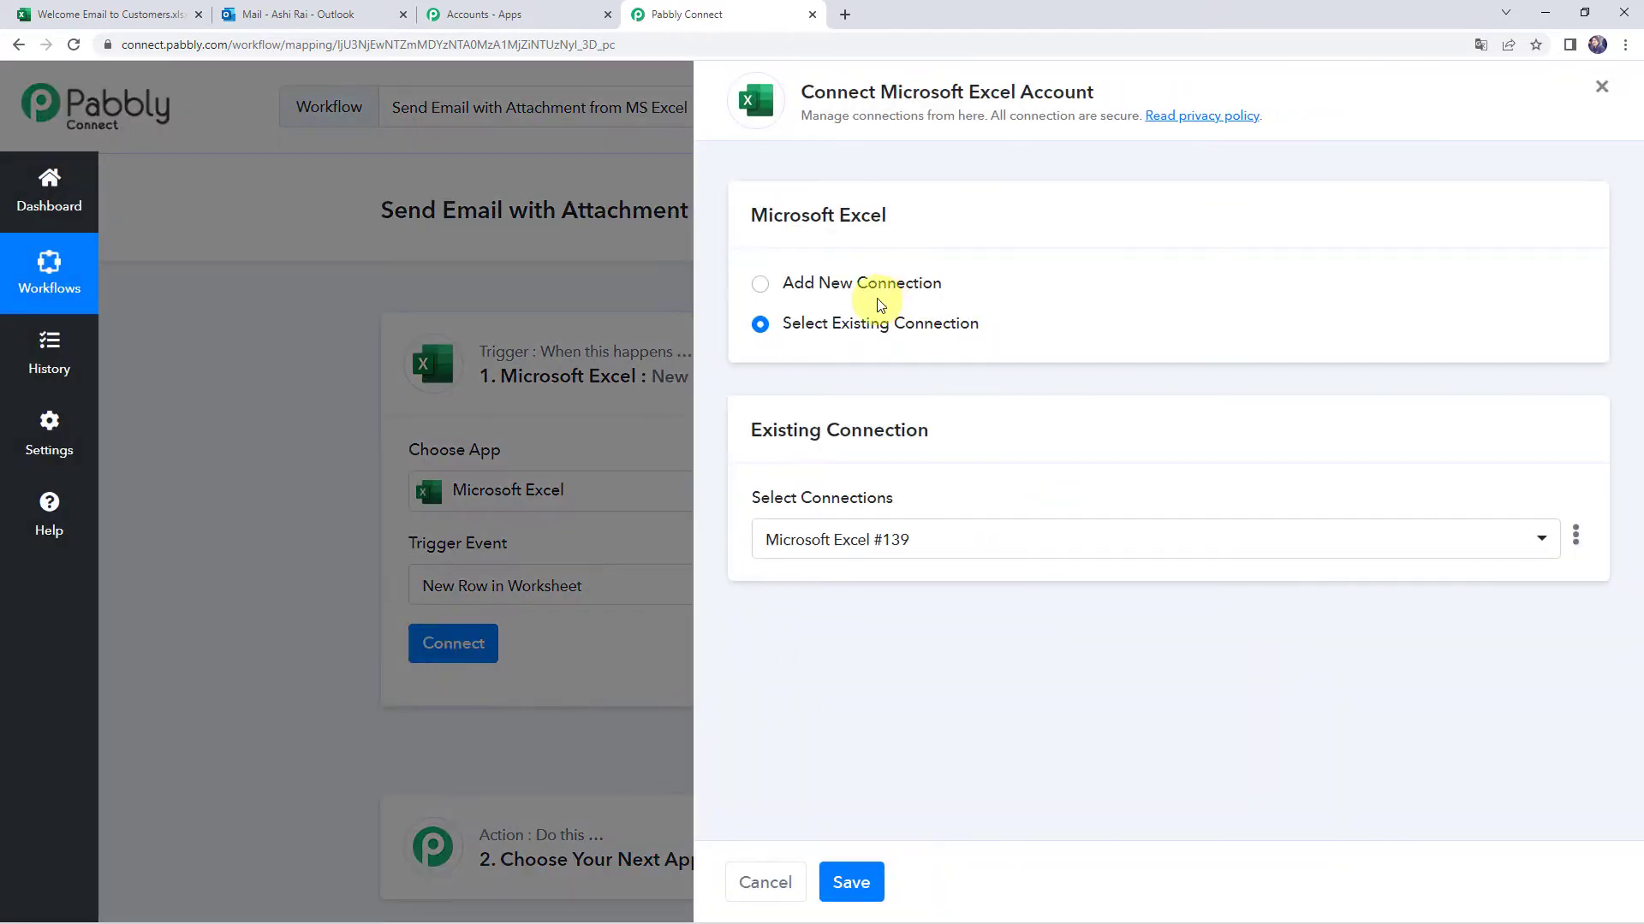
left_click(873, 291)
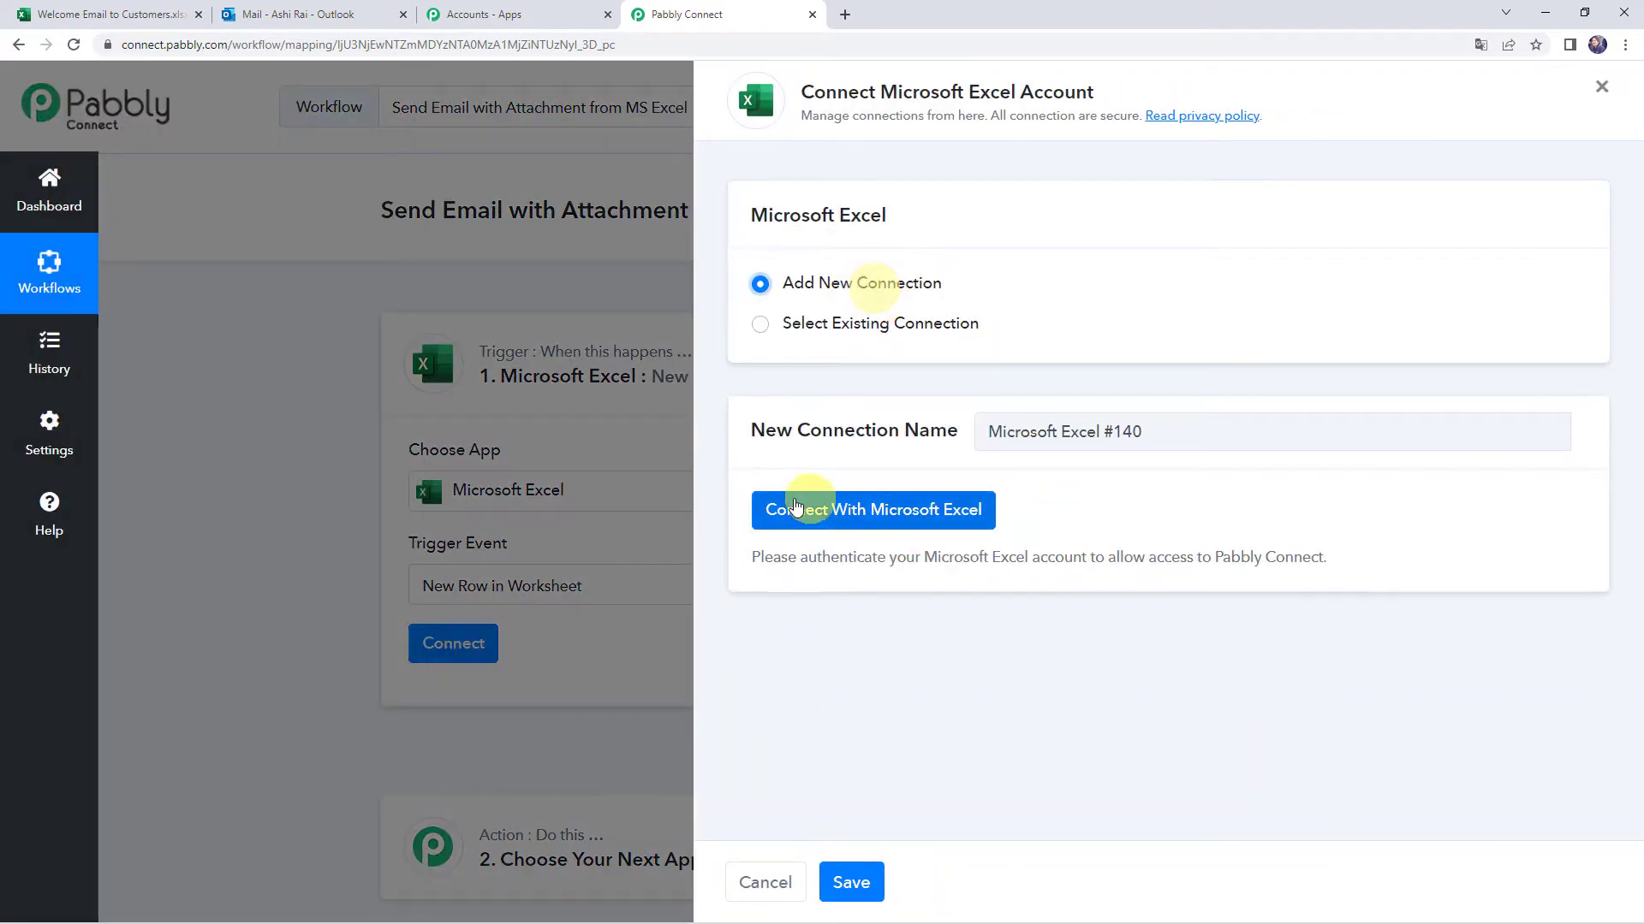
left_click(903, 513)
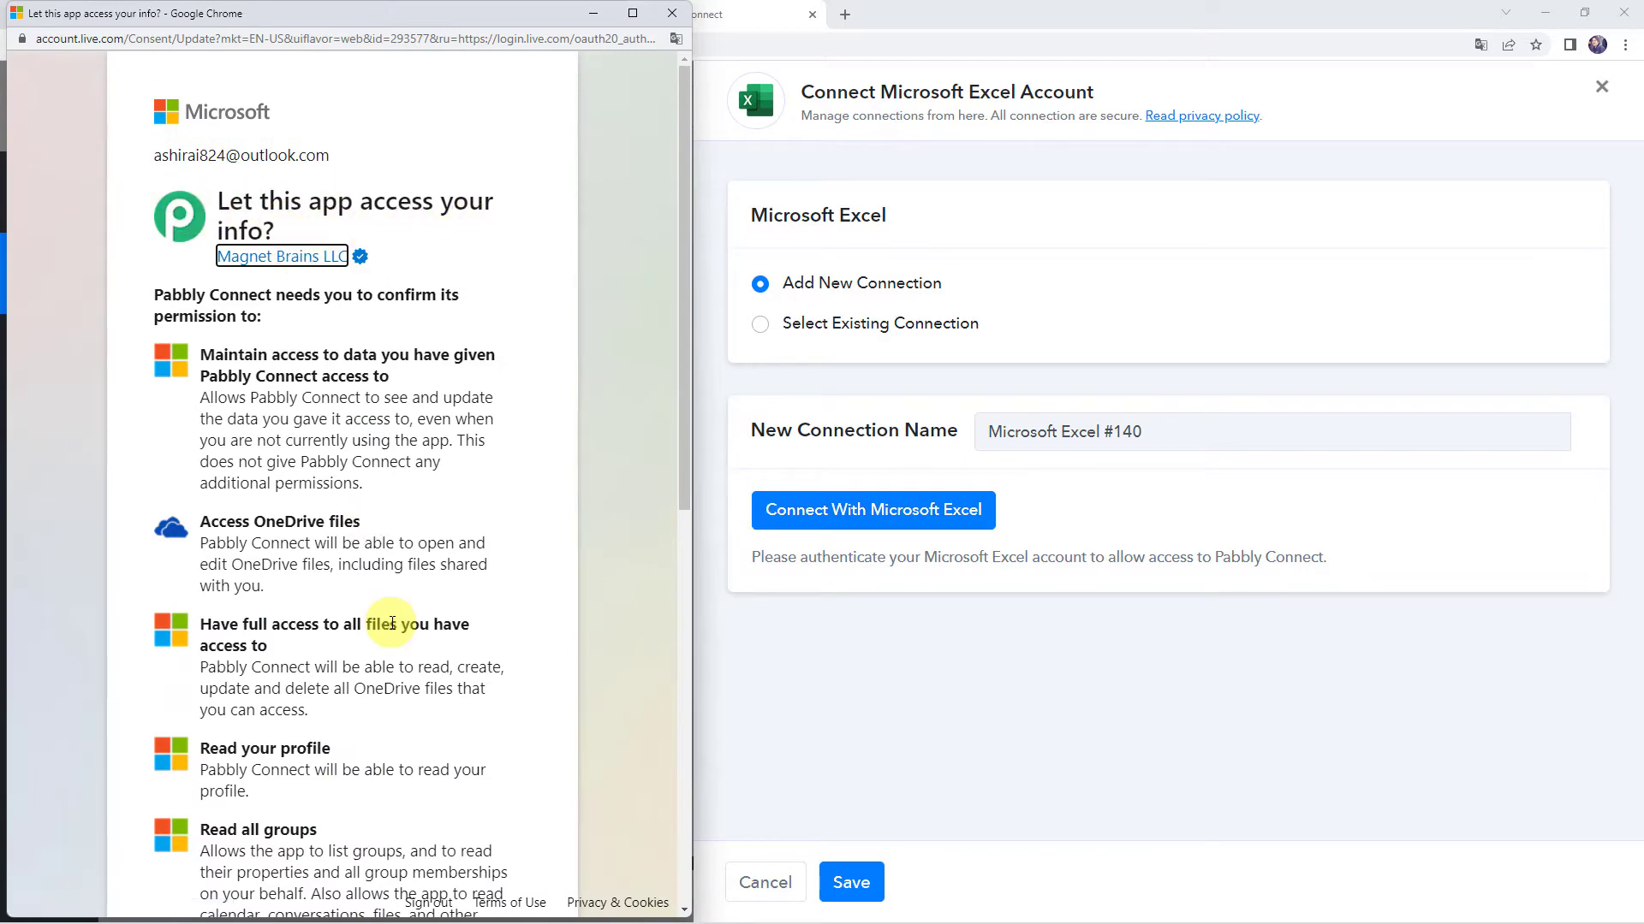
scroll(385, 625, "down", 9)
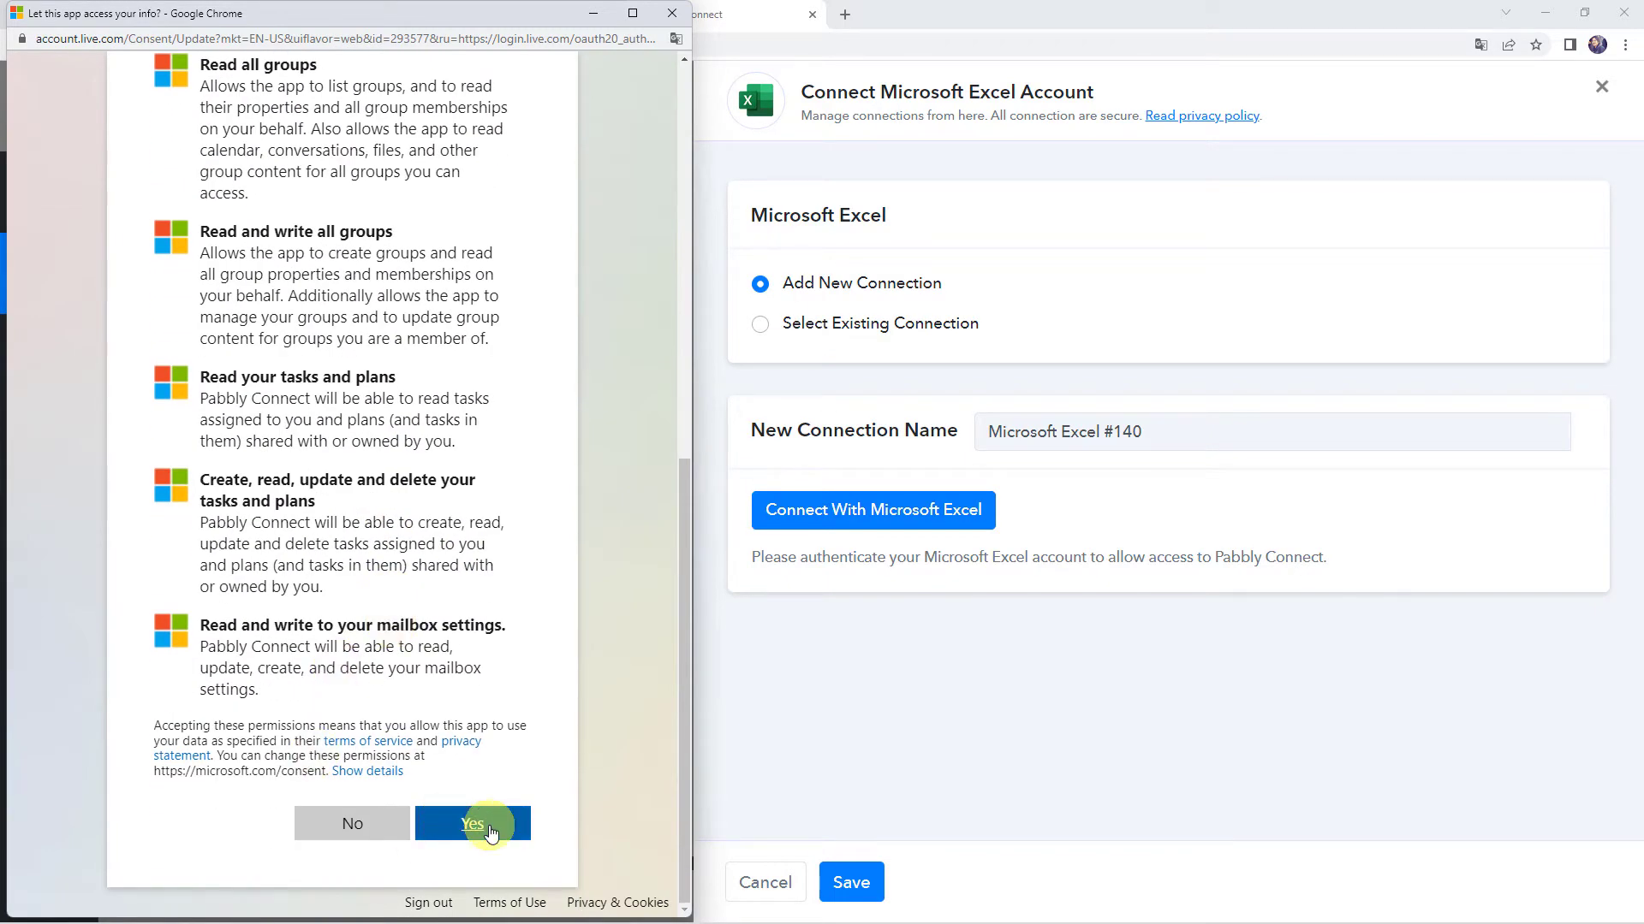
left_click(490, 832)
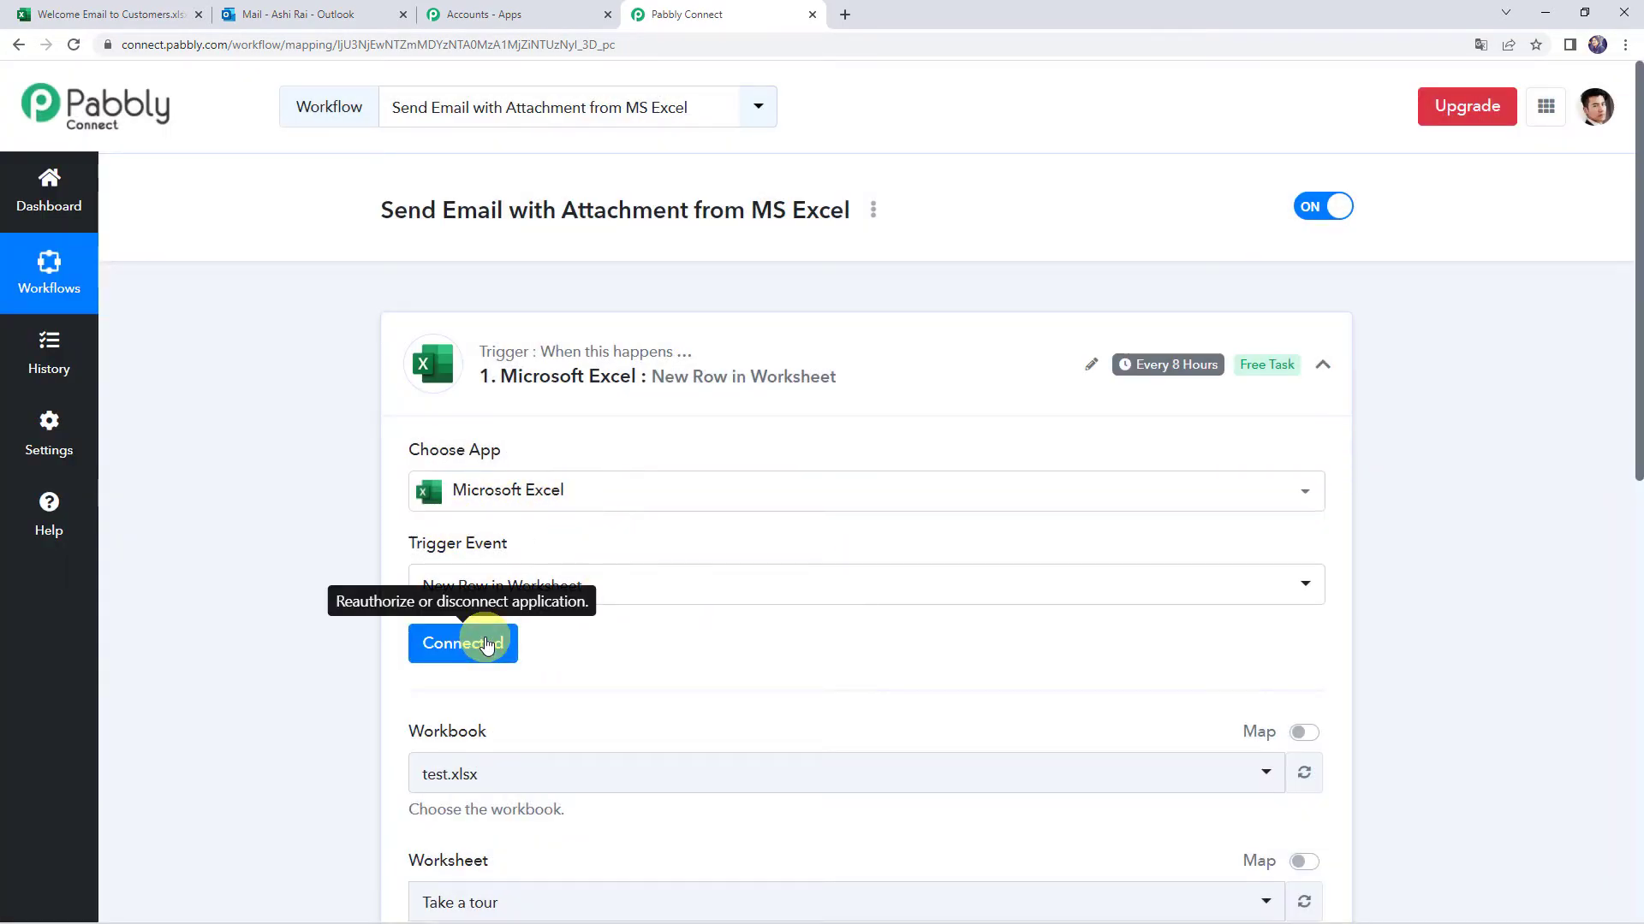
scroll(676, 634, "down", 2)
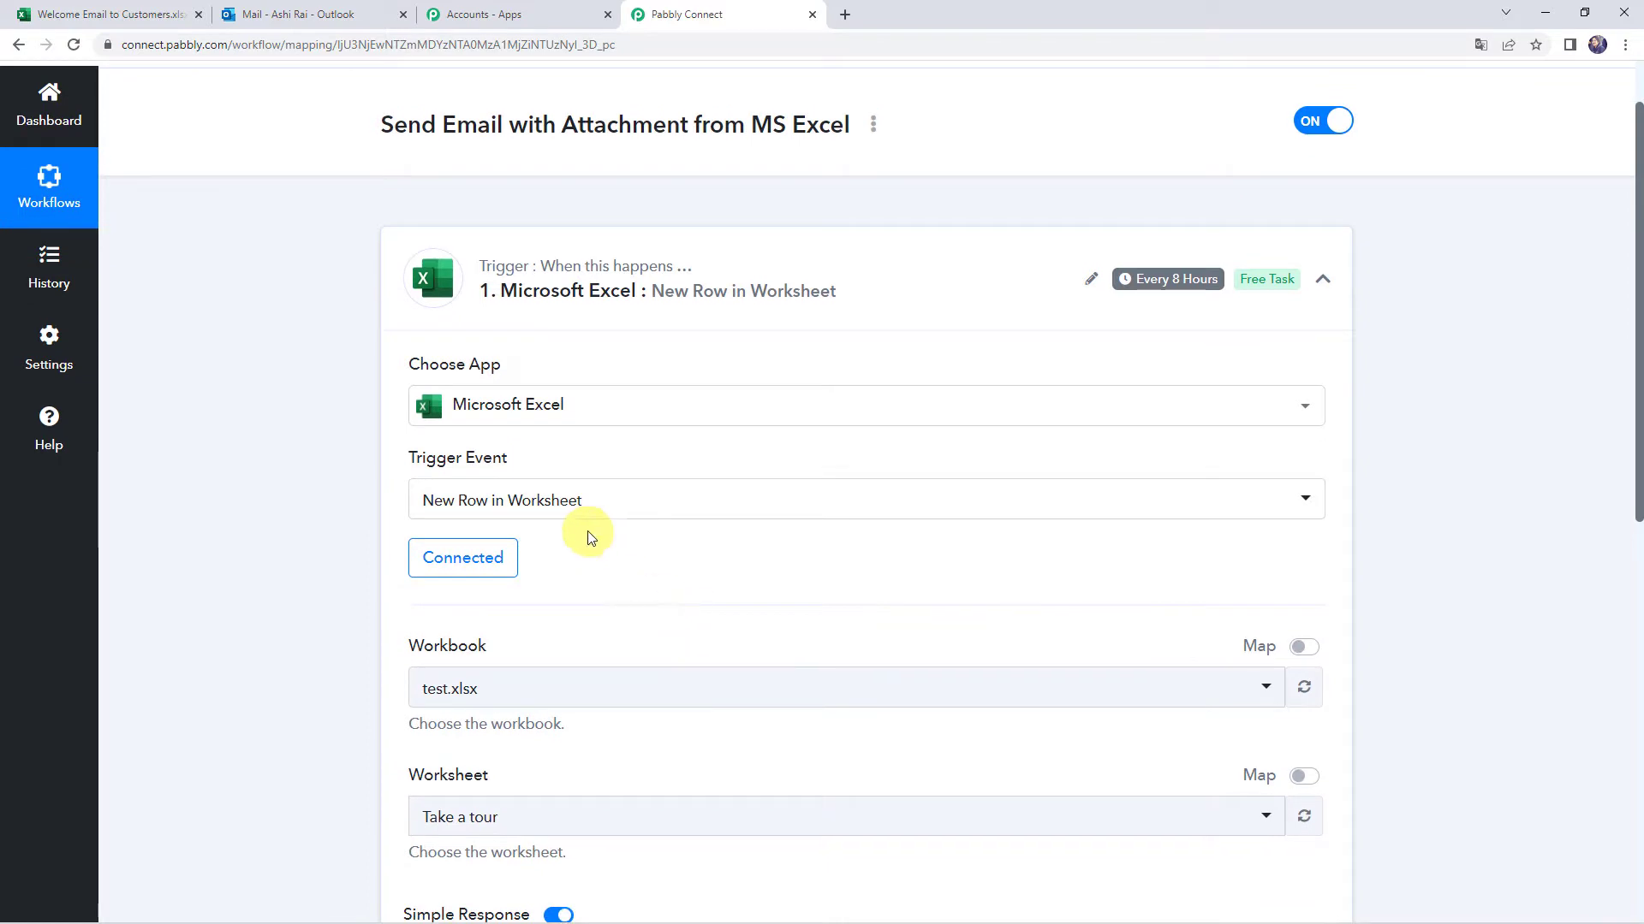
scroll(630, 585, "down", 1)
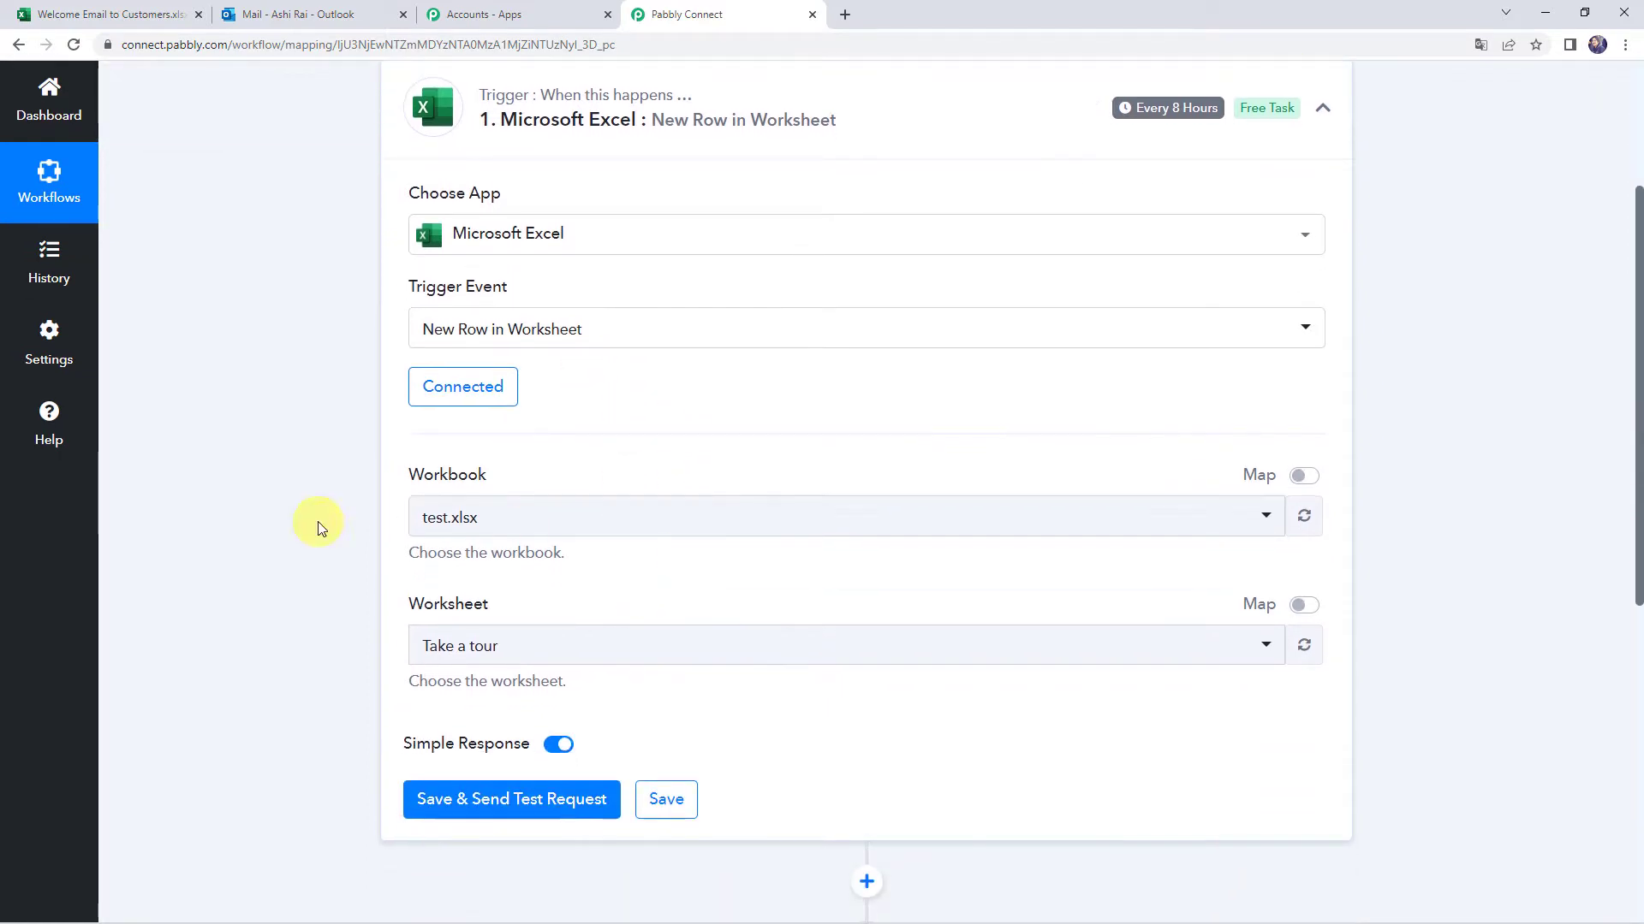
left_click(478, 520)
scroll(359, 403, "down", 2)
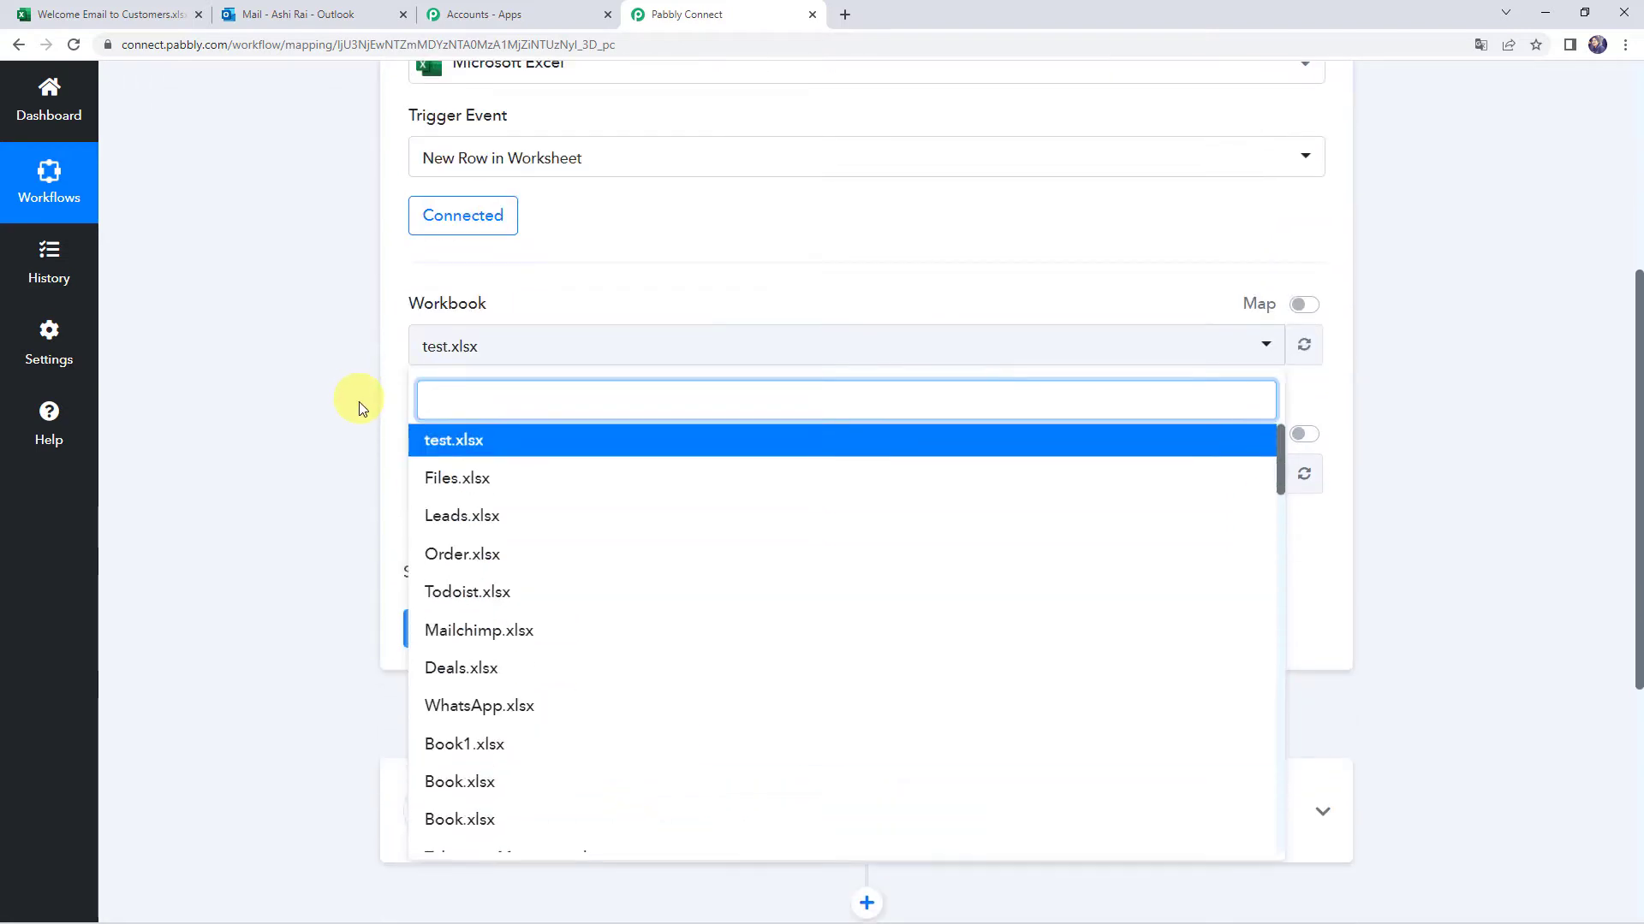
scroll(514, 671, "down", 6)
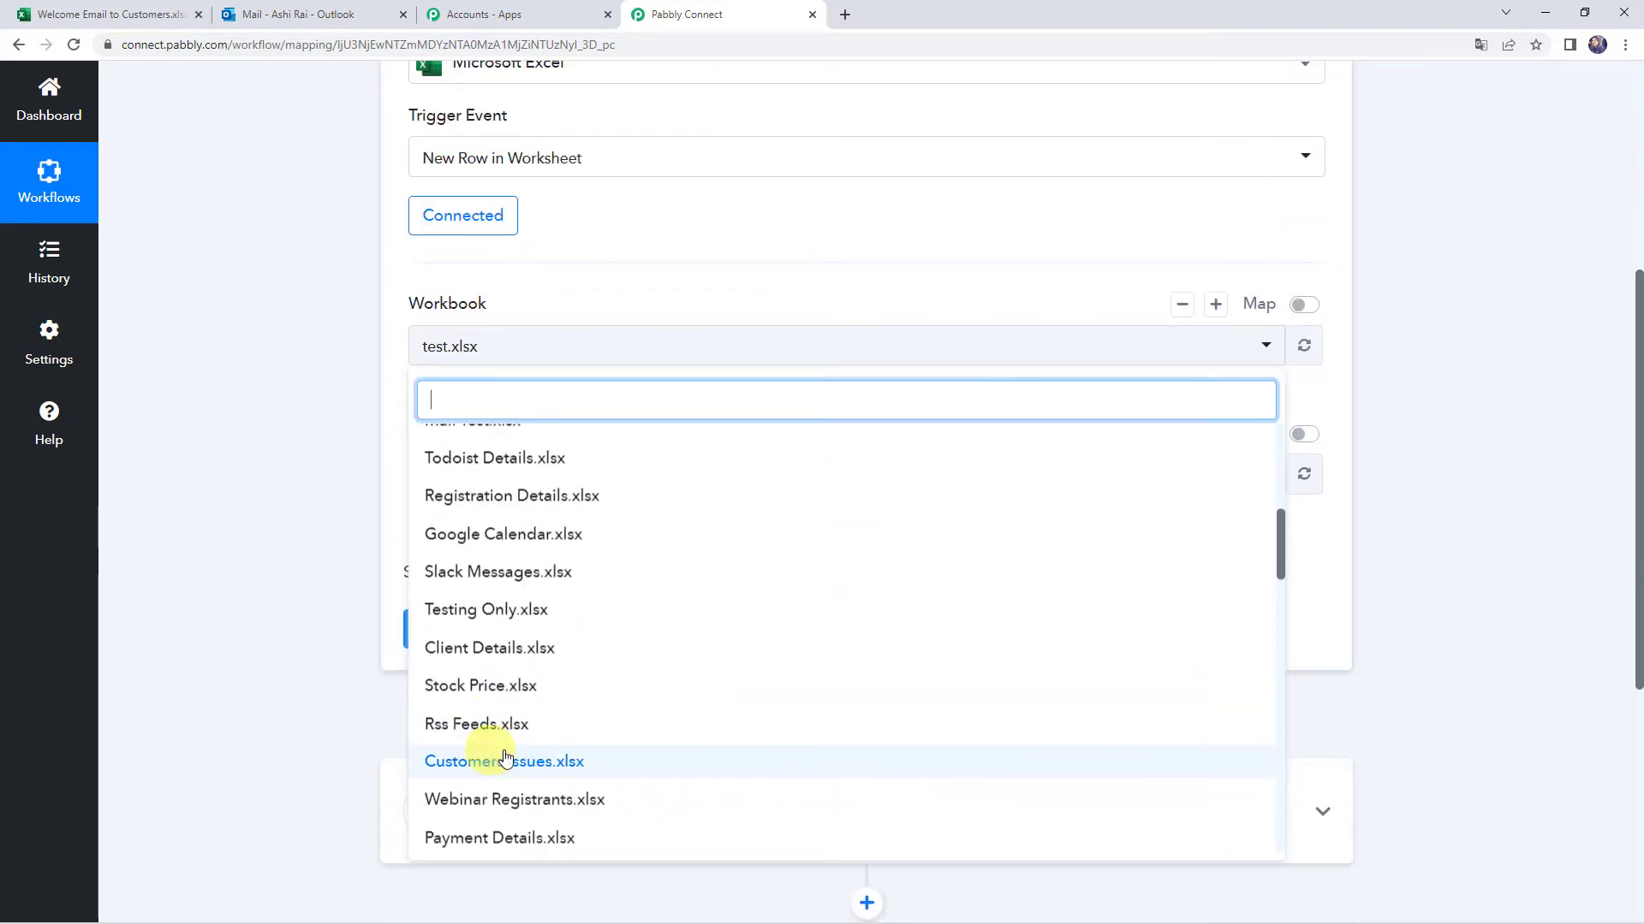
left_click(335, 333)
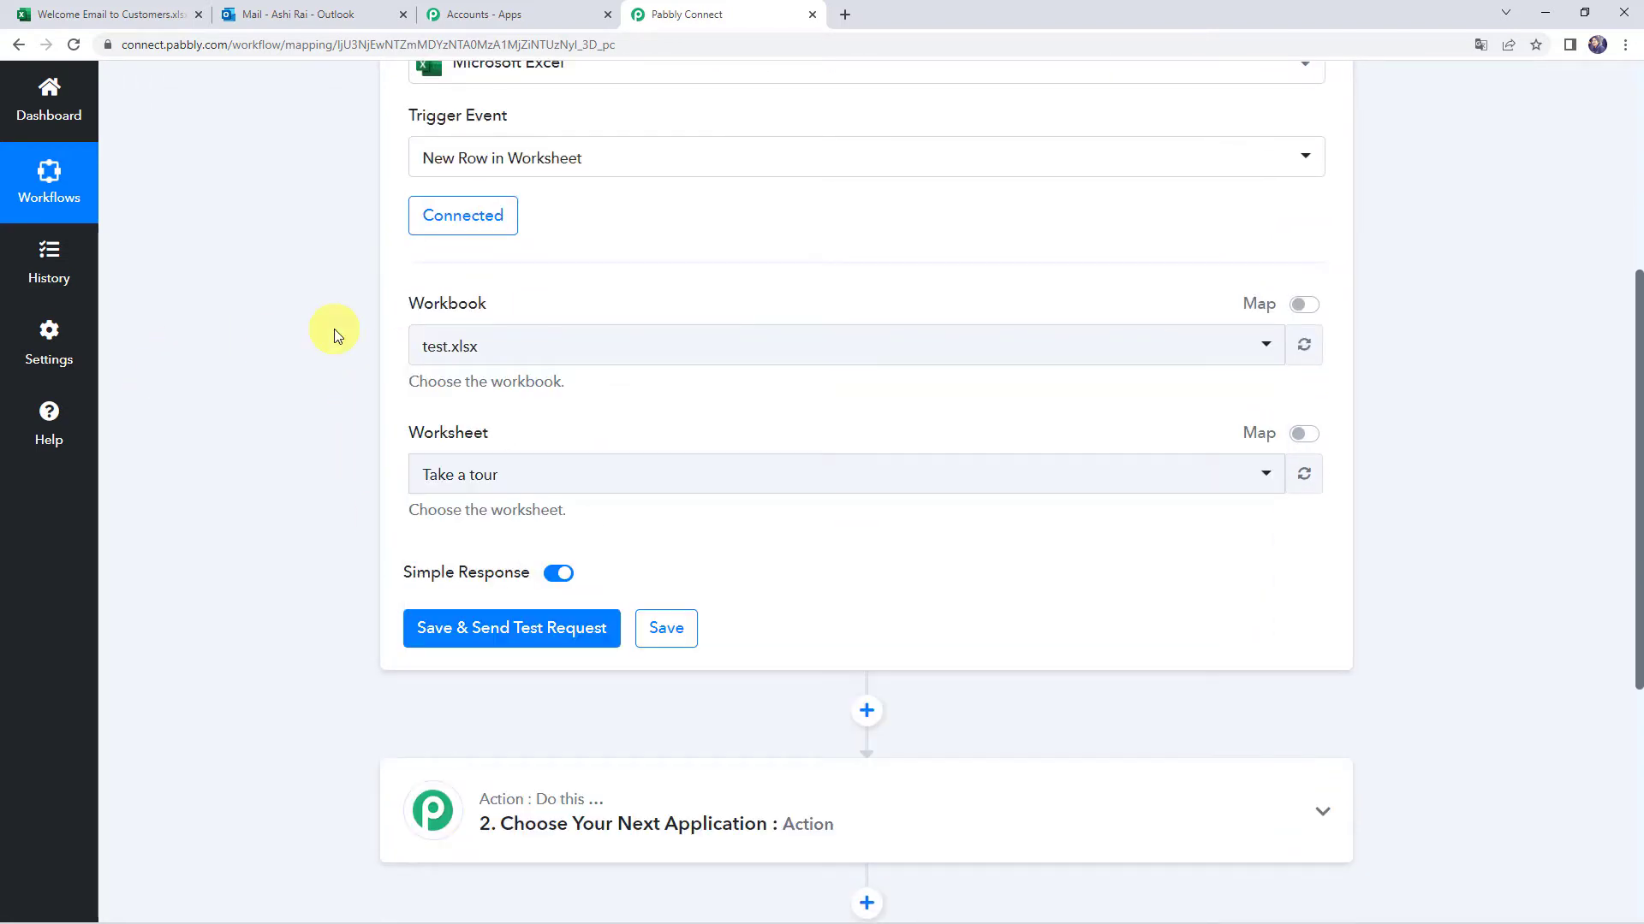
Check the source spreadsheet, and set the trigger's workbook to Welcome Email to Customers.xlsx and its worksheet to Sheet1
left_click(130, 10)
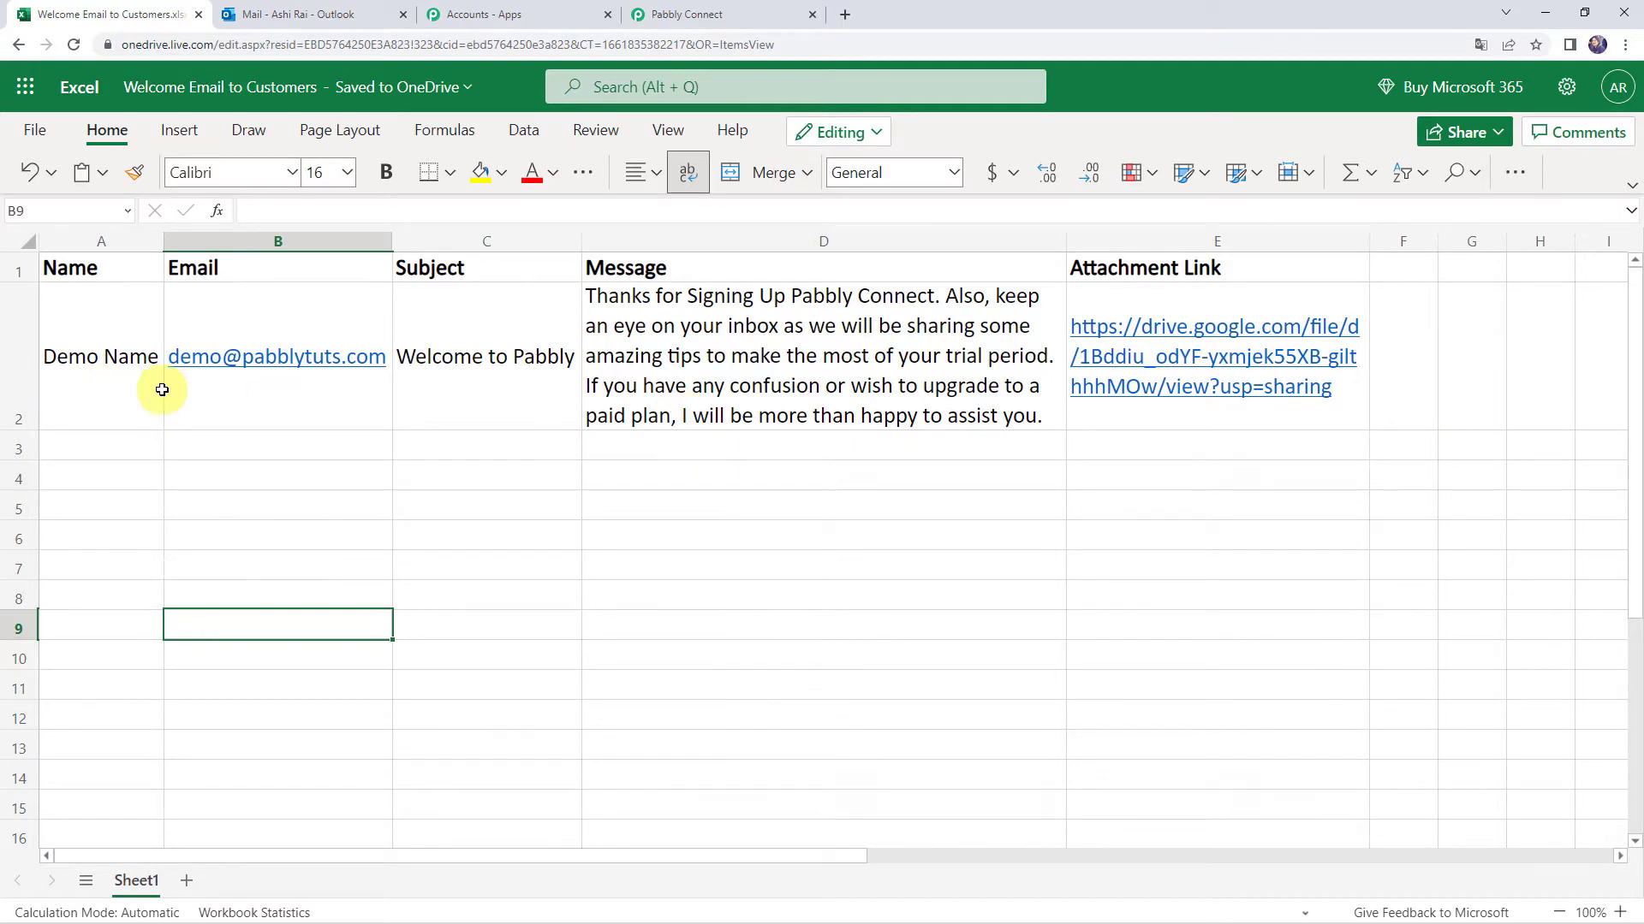
left_click(669, 12)
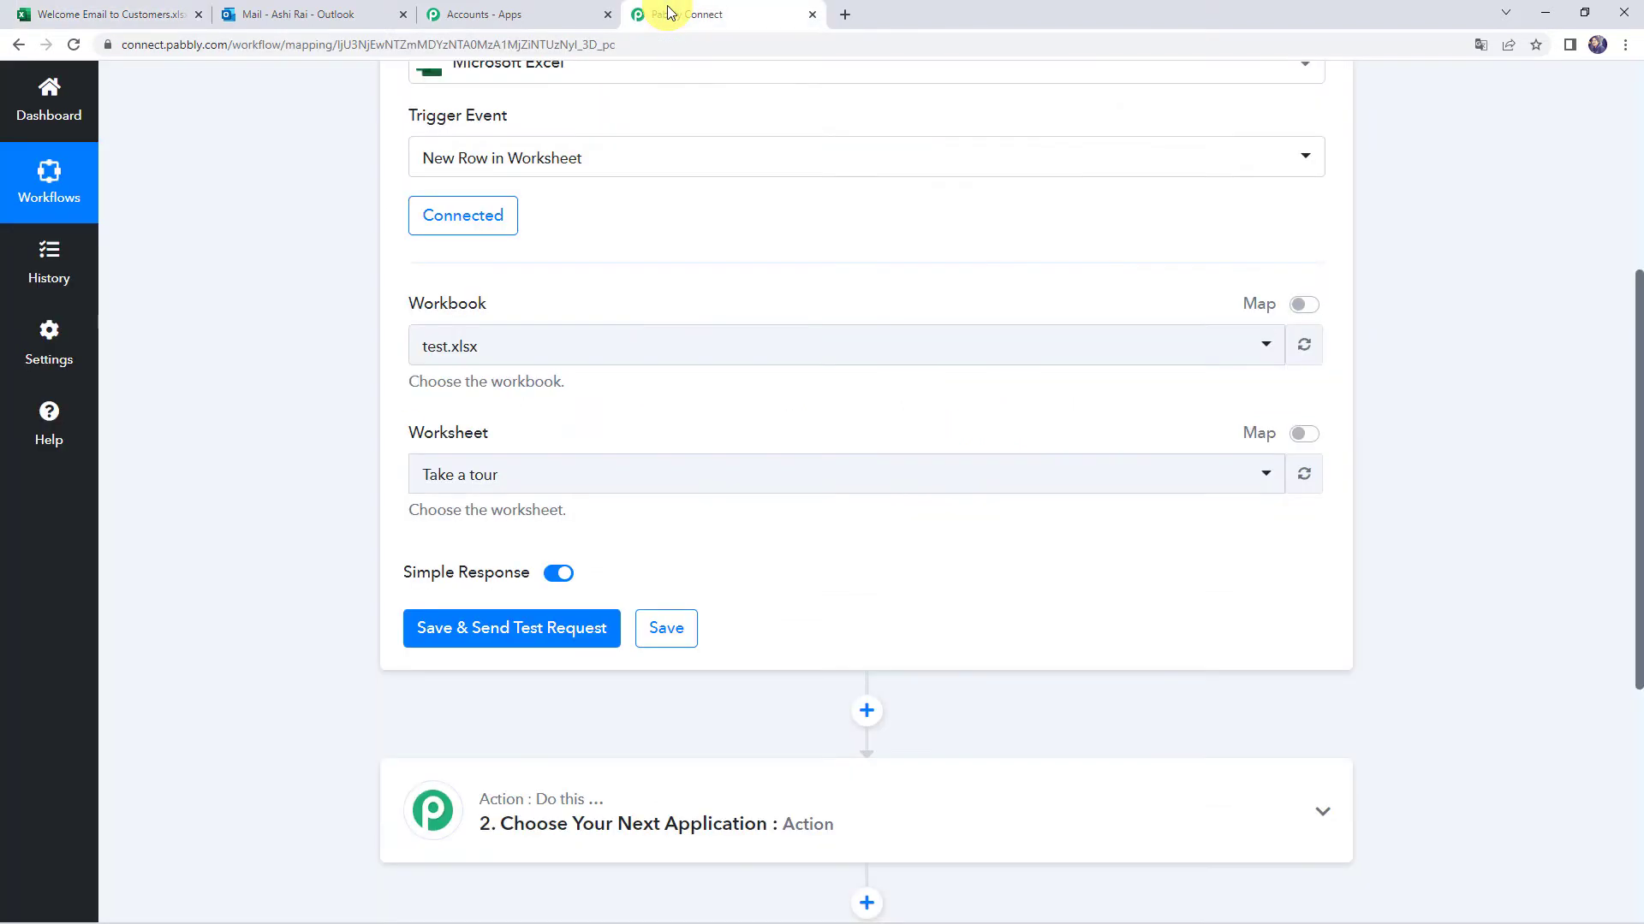
left_click(460, 356)
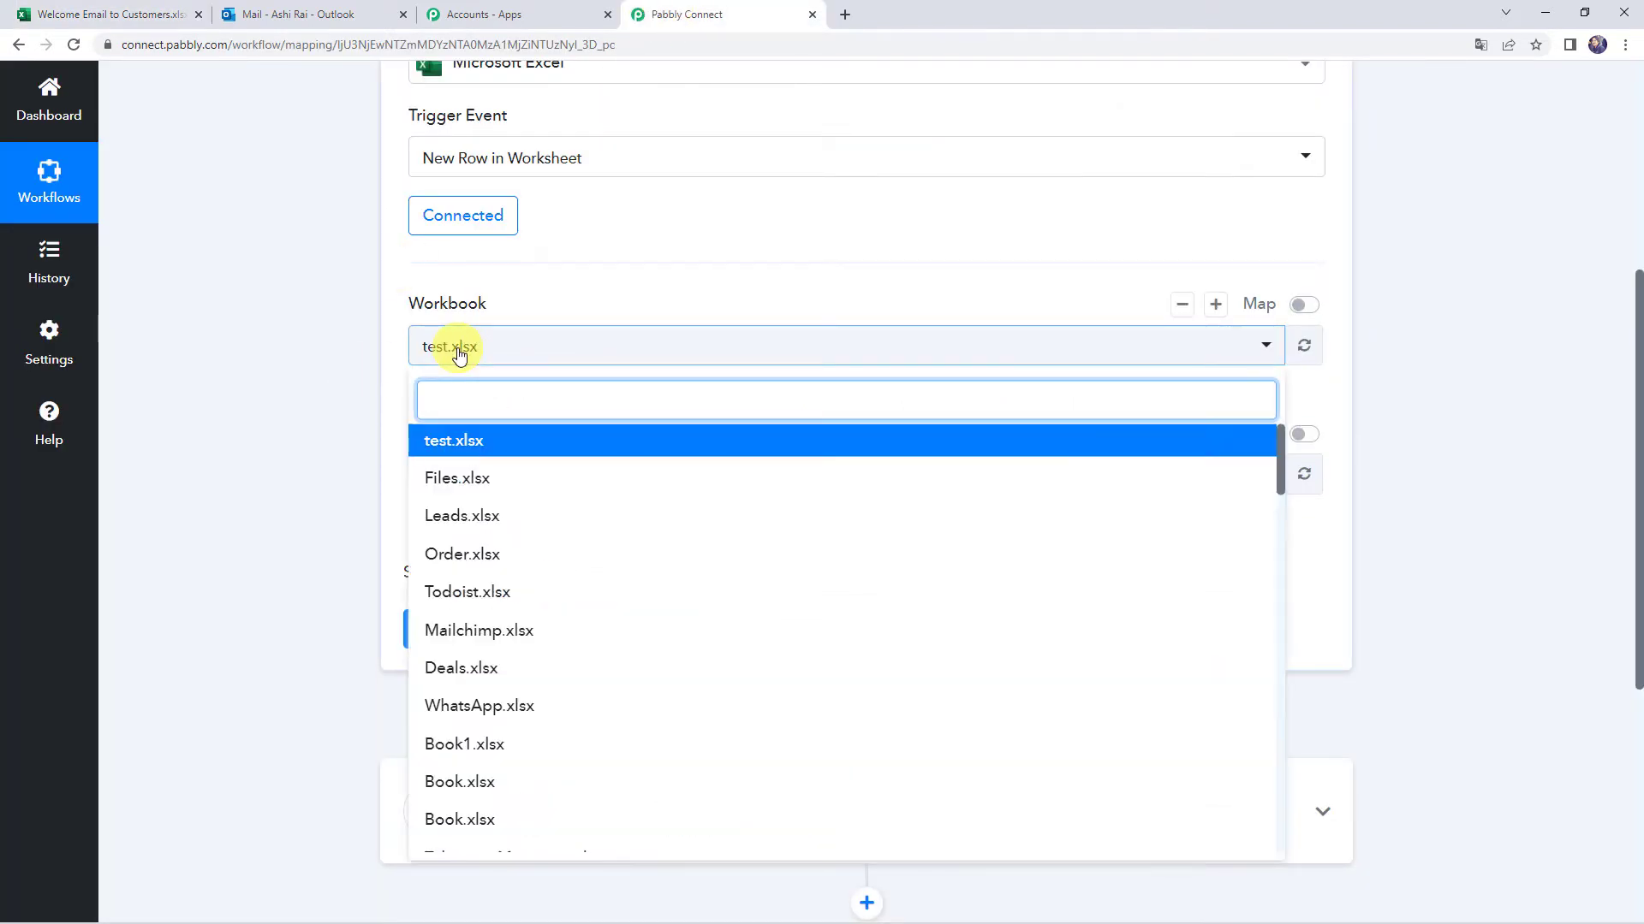
type("wel")
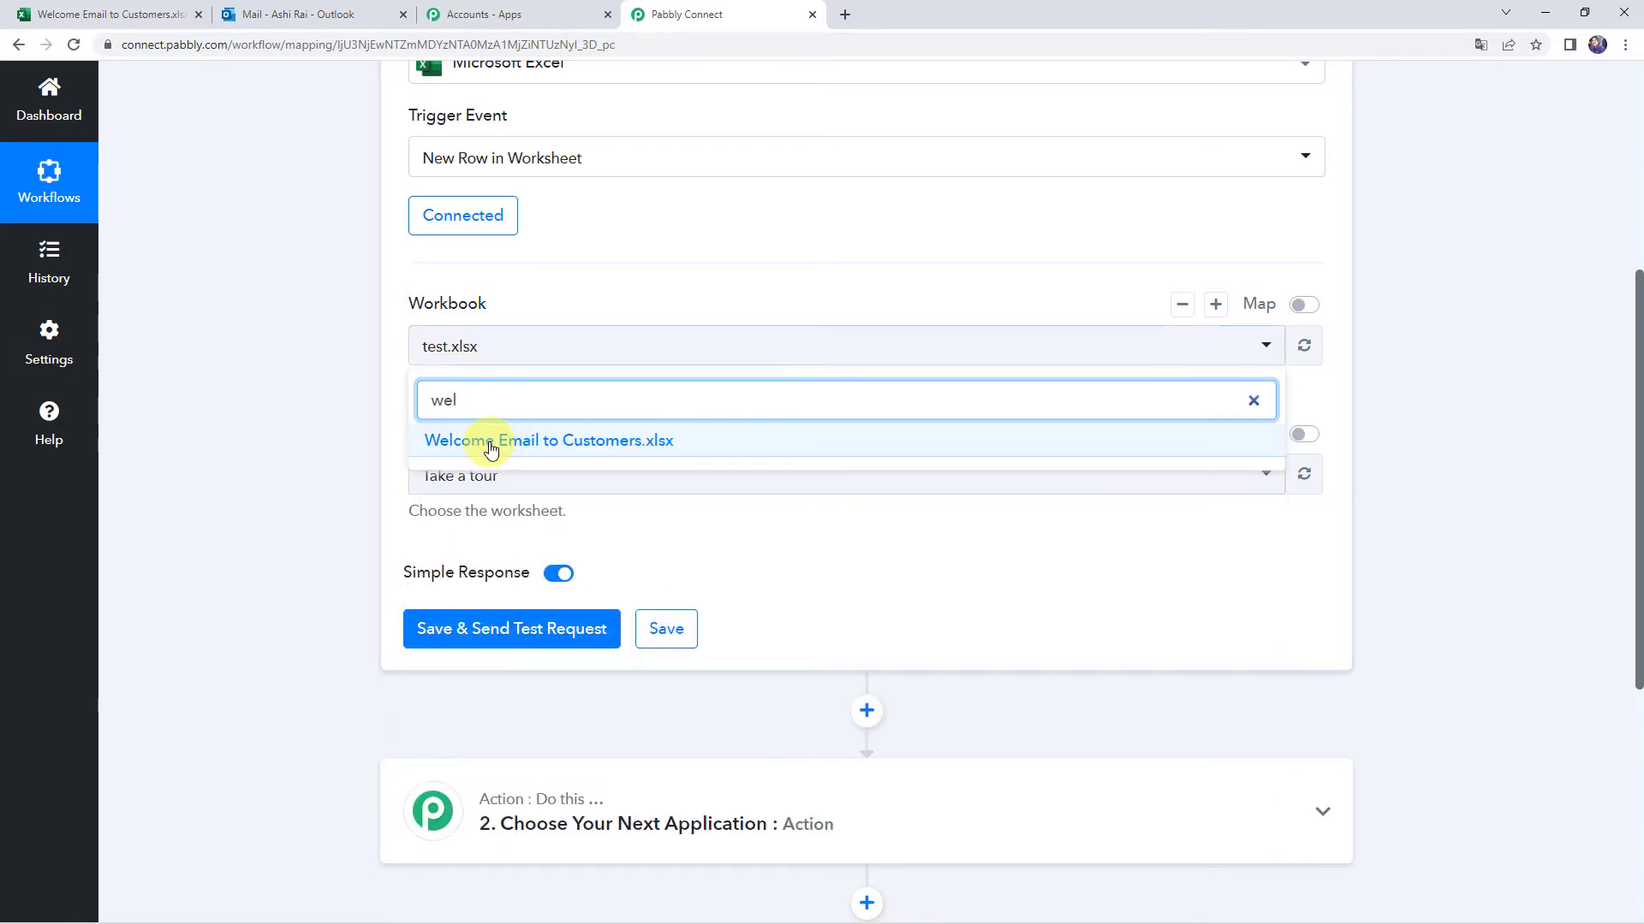
left_click(490, 444)
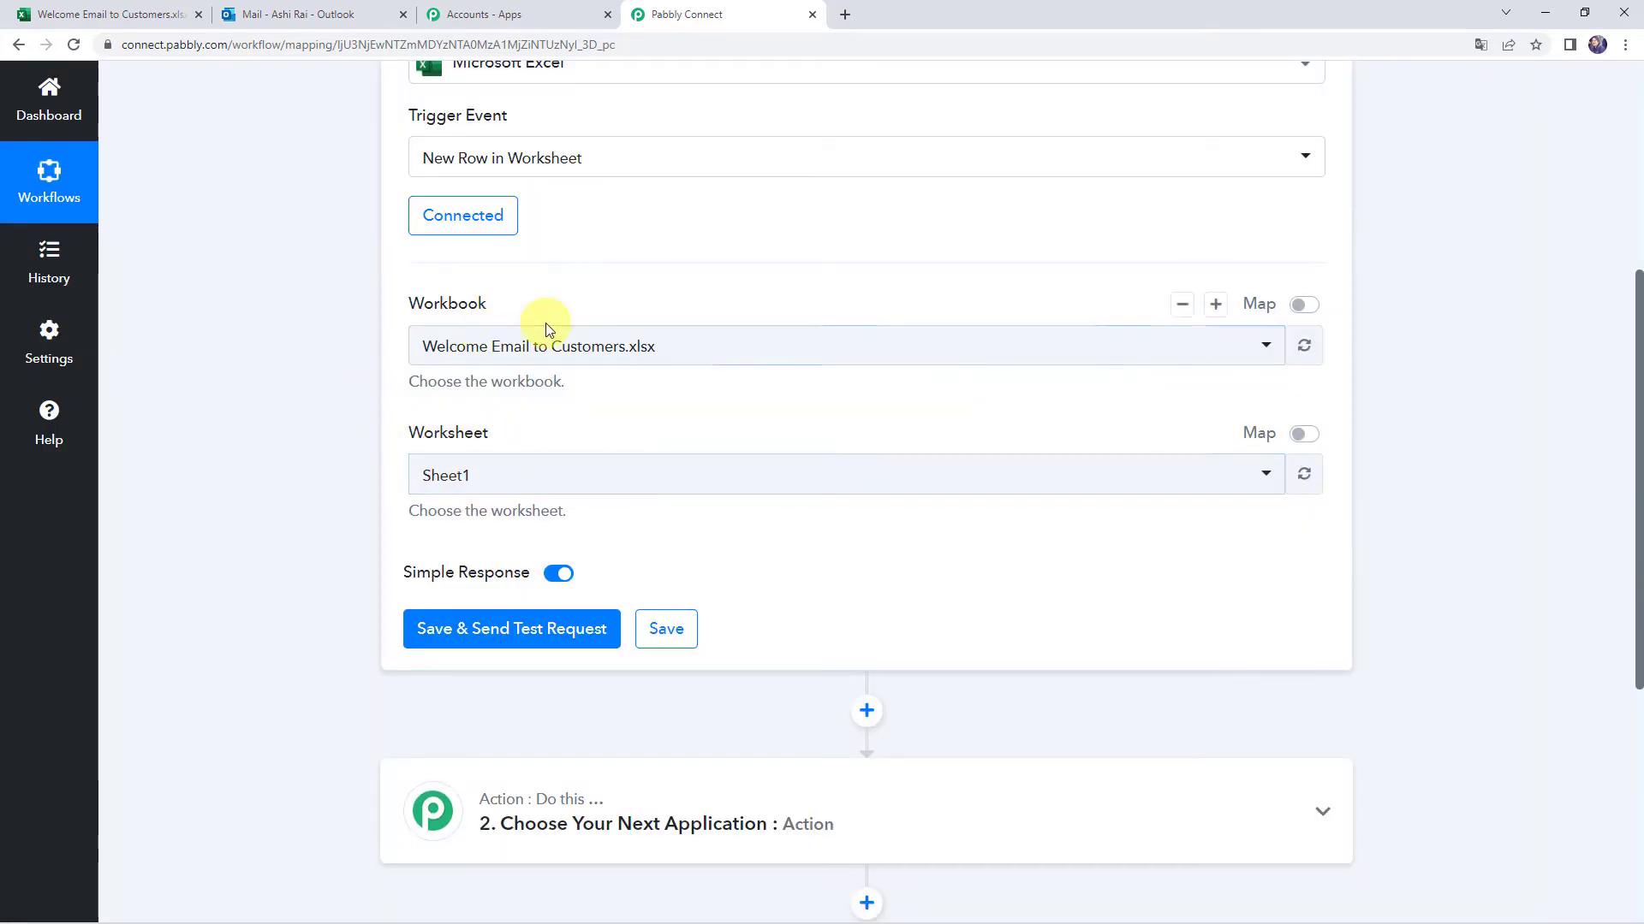
left_click(482, 476)
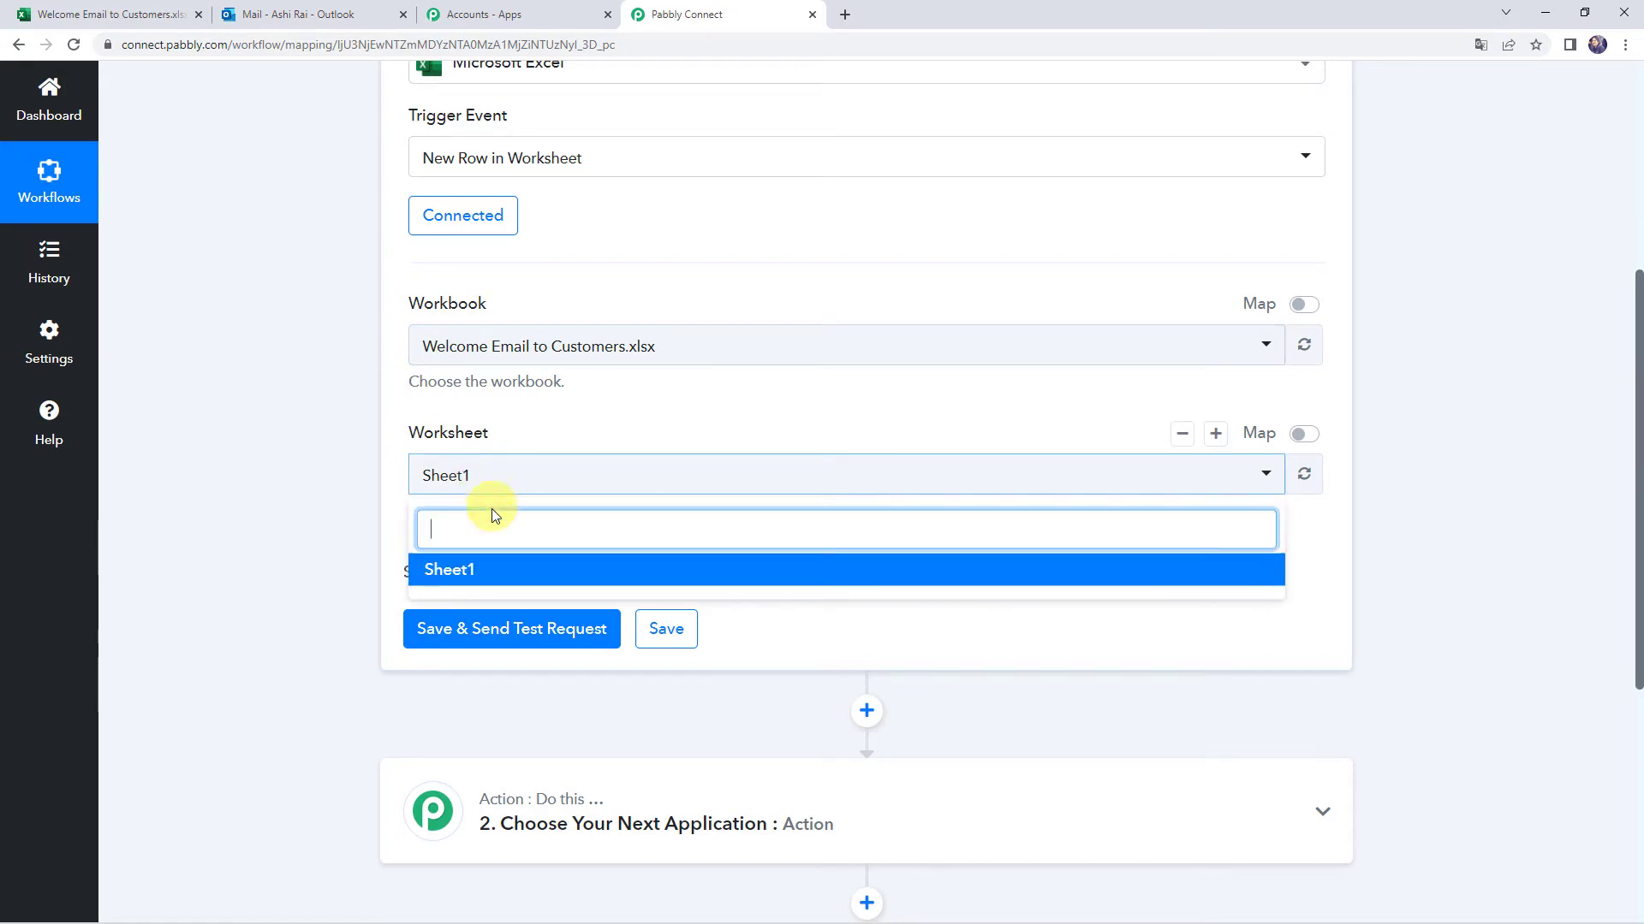
left_click(480, 571)
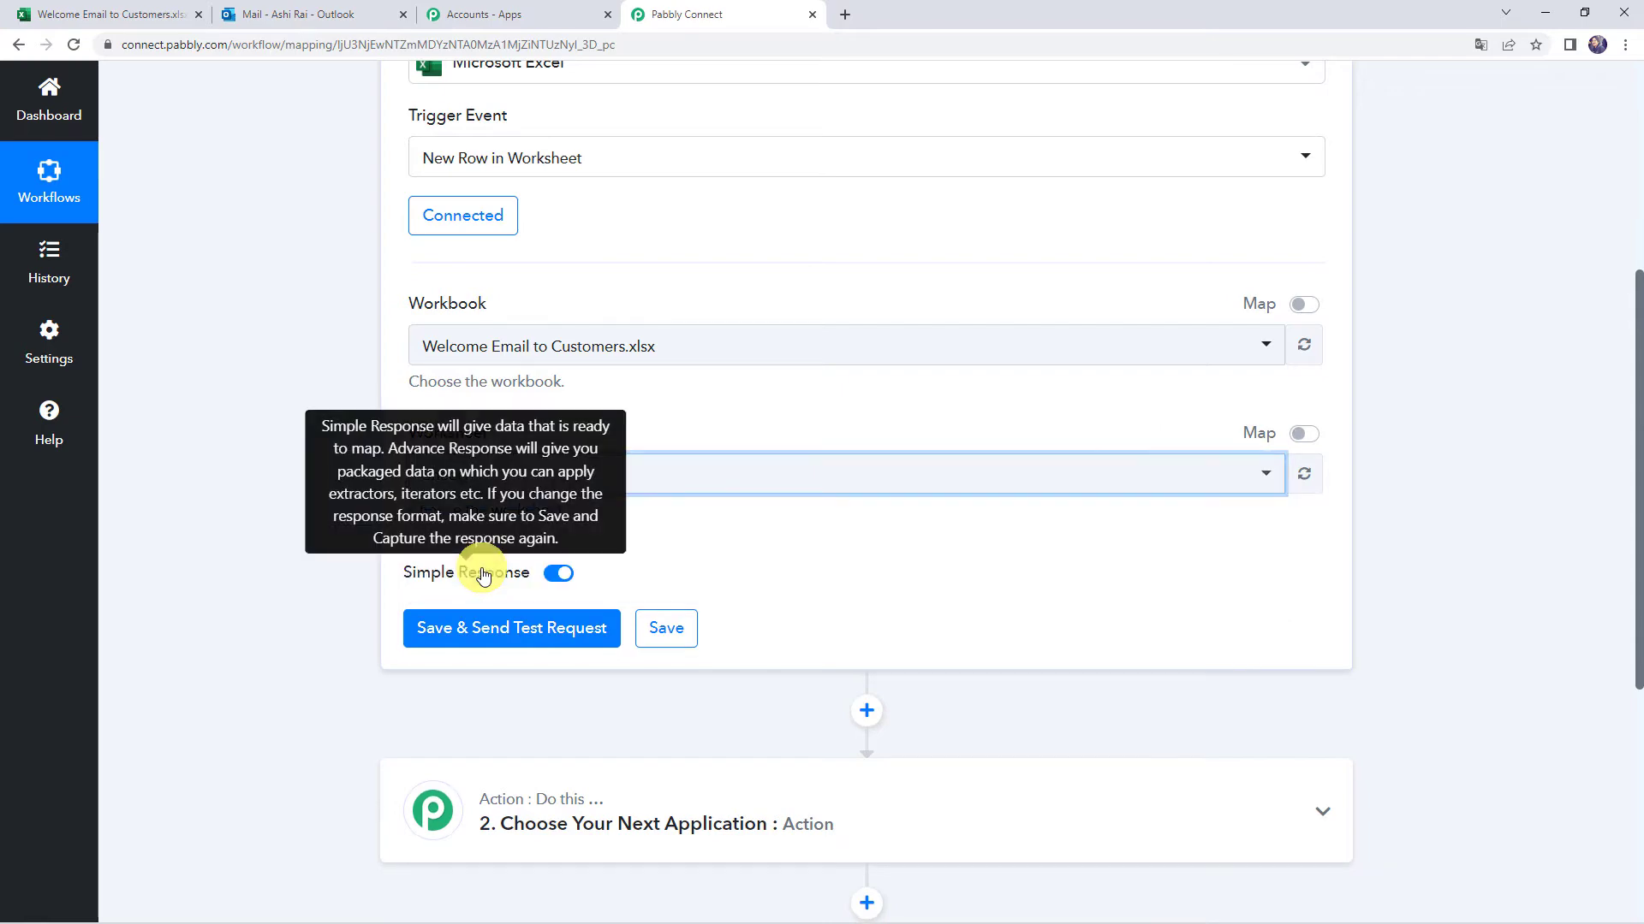
Save the Microsoft Excel trigger with a test request and check the received row values against the spreadsheet's data
left_click(118, 9)
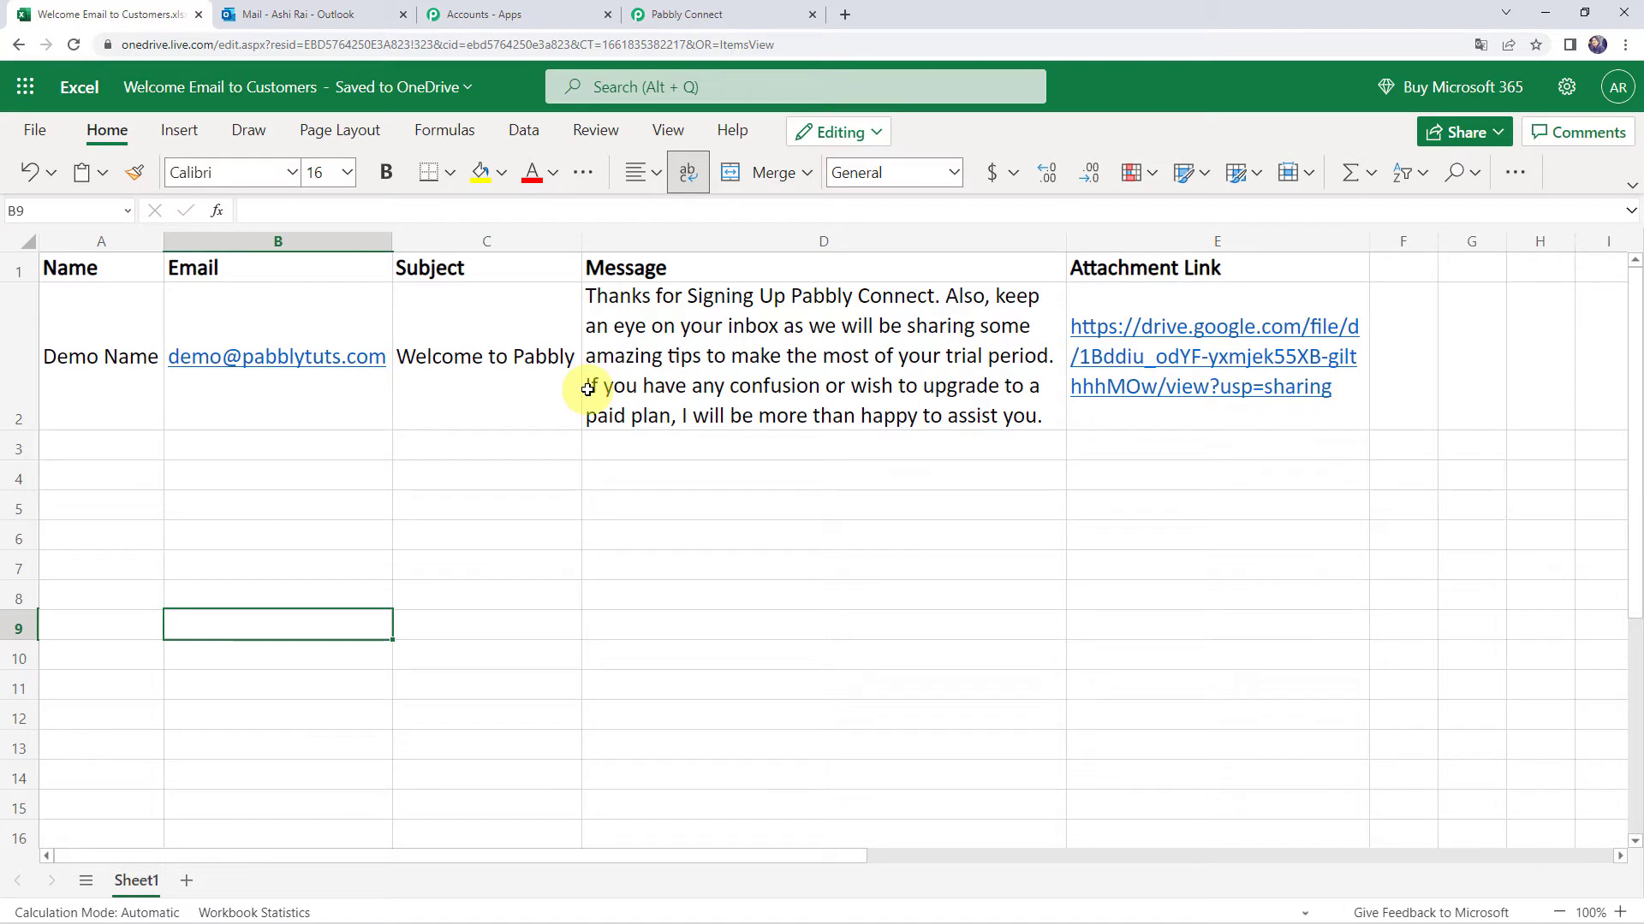
left_click(698, 15)
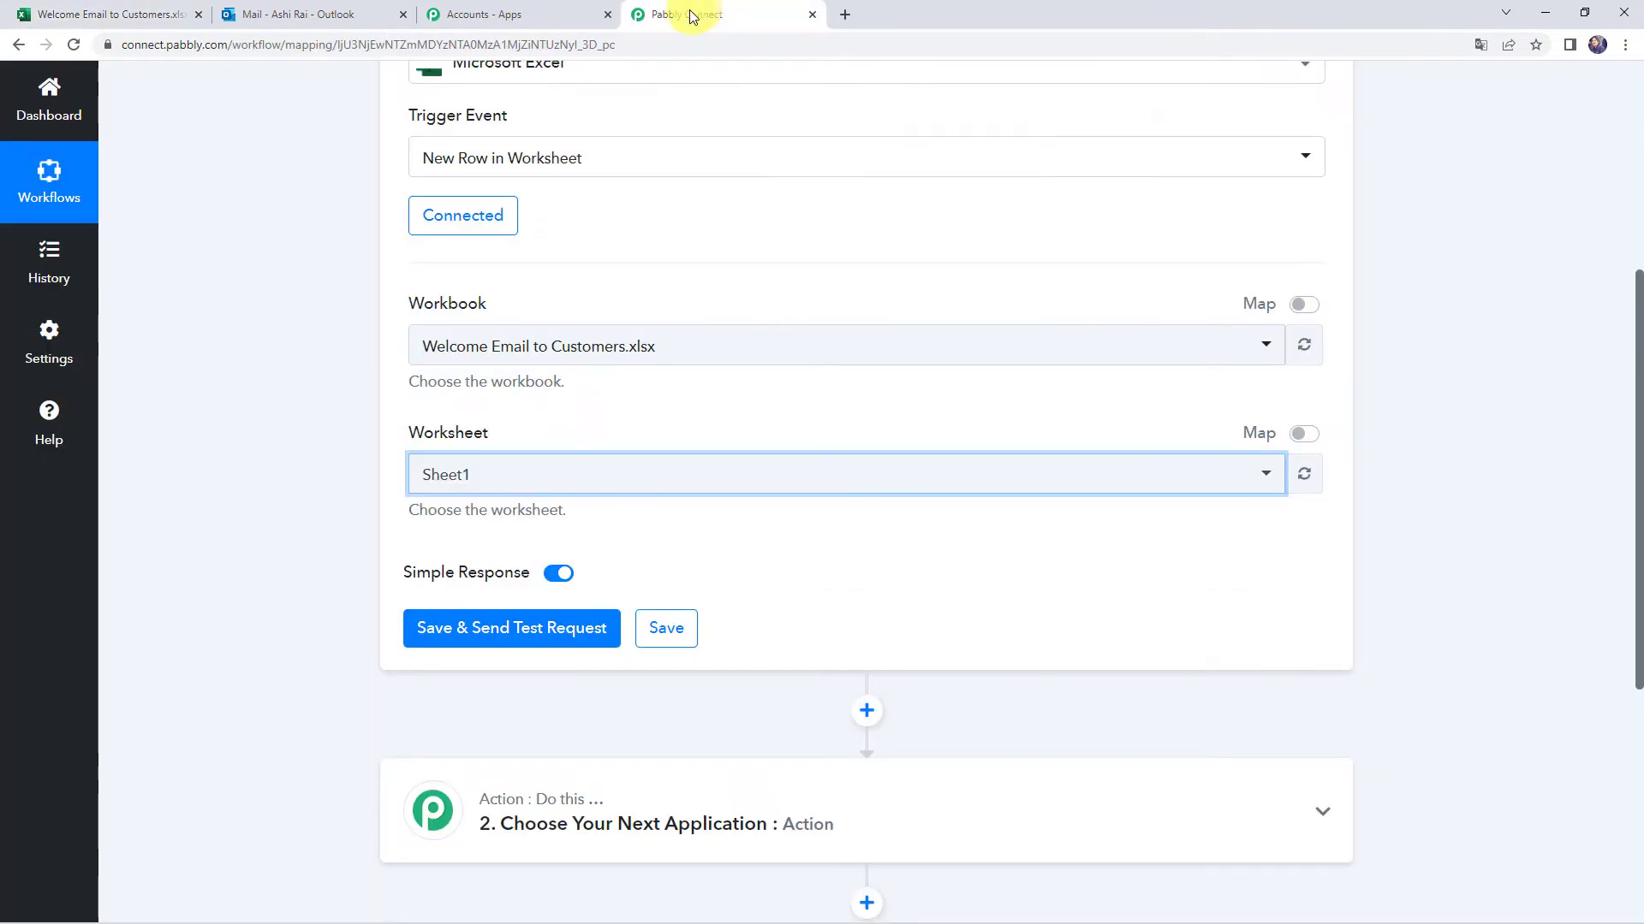
left_click(504, 632)
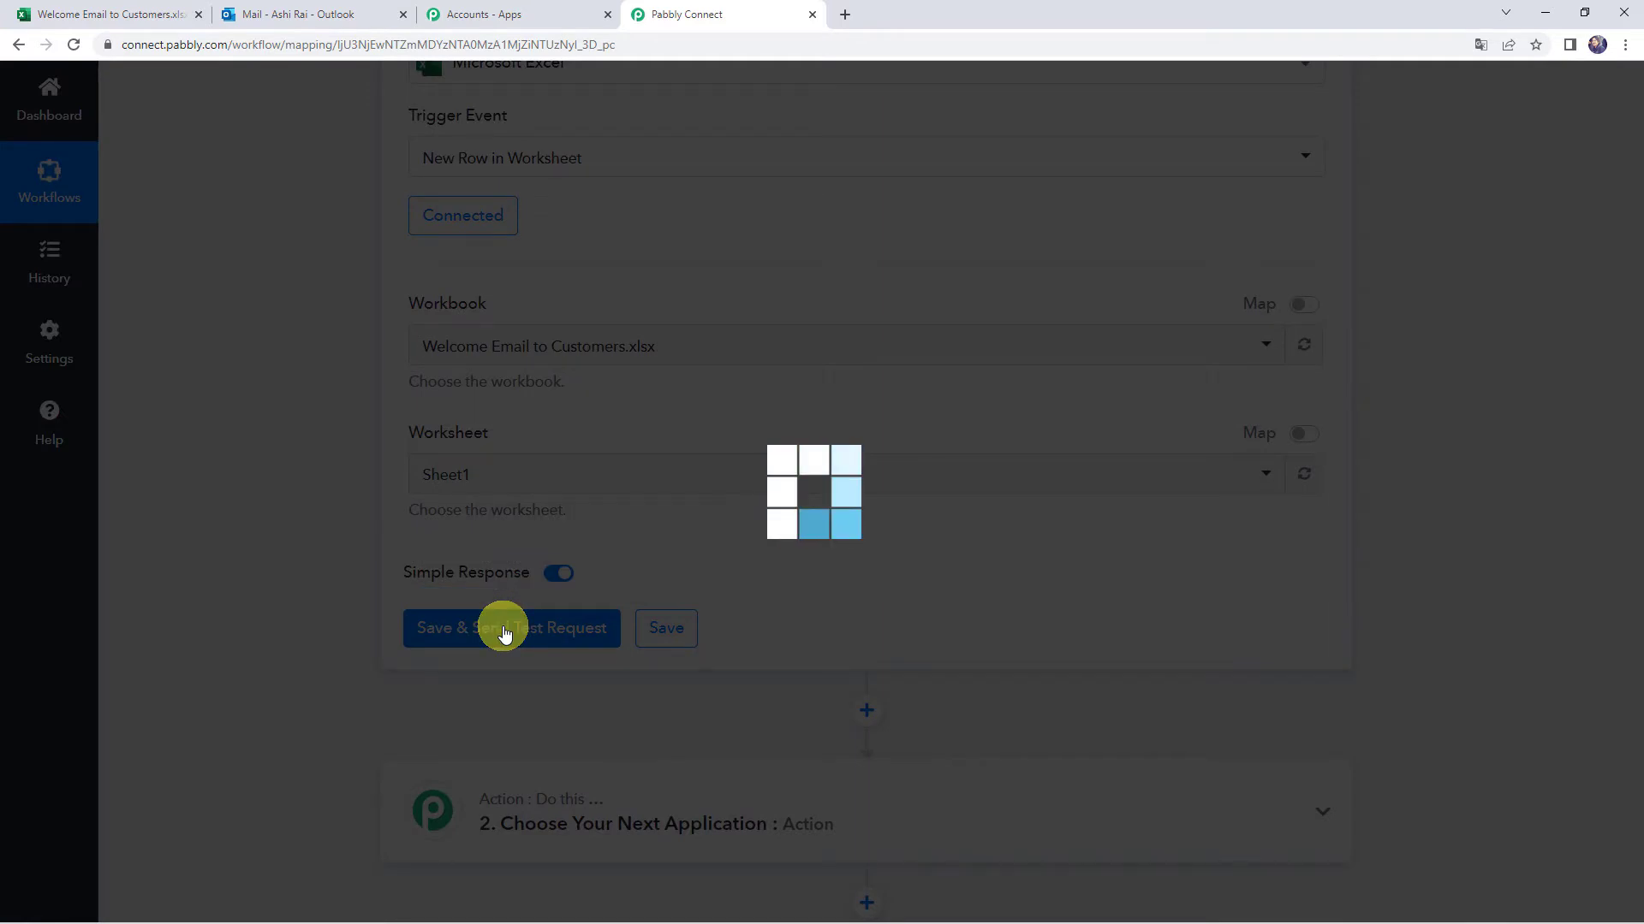
scroll(366, 606, "down", 4)
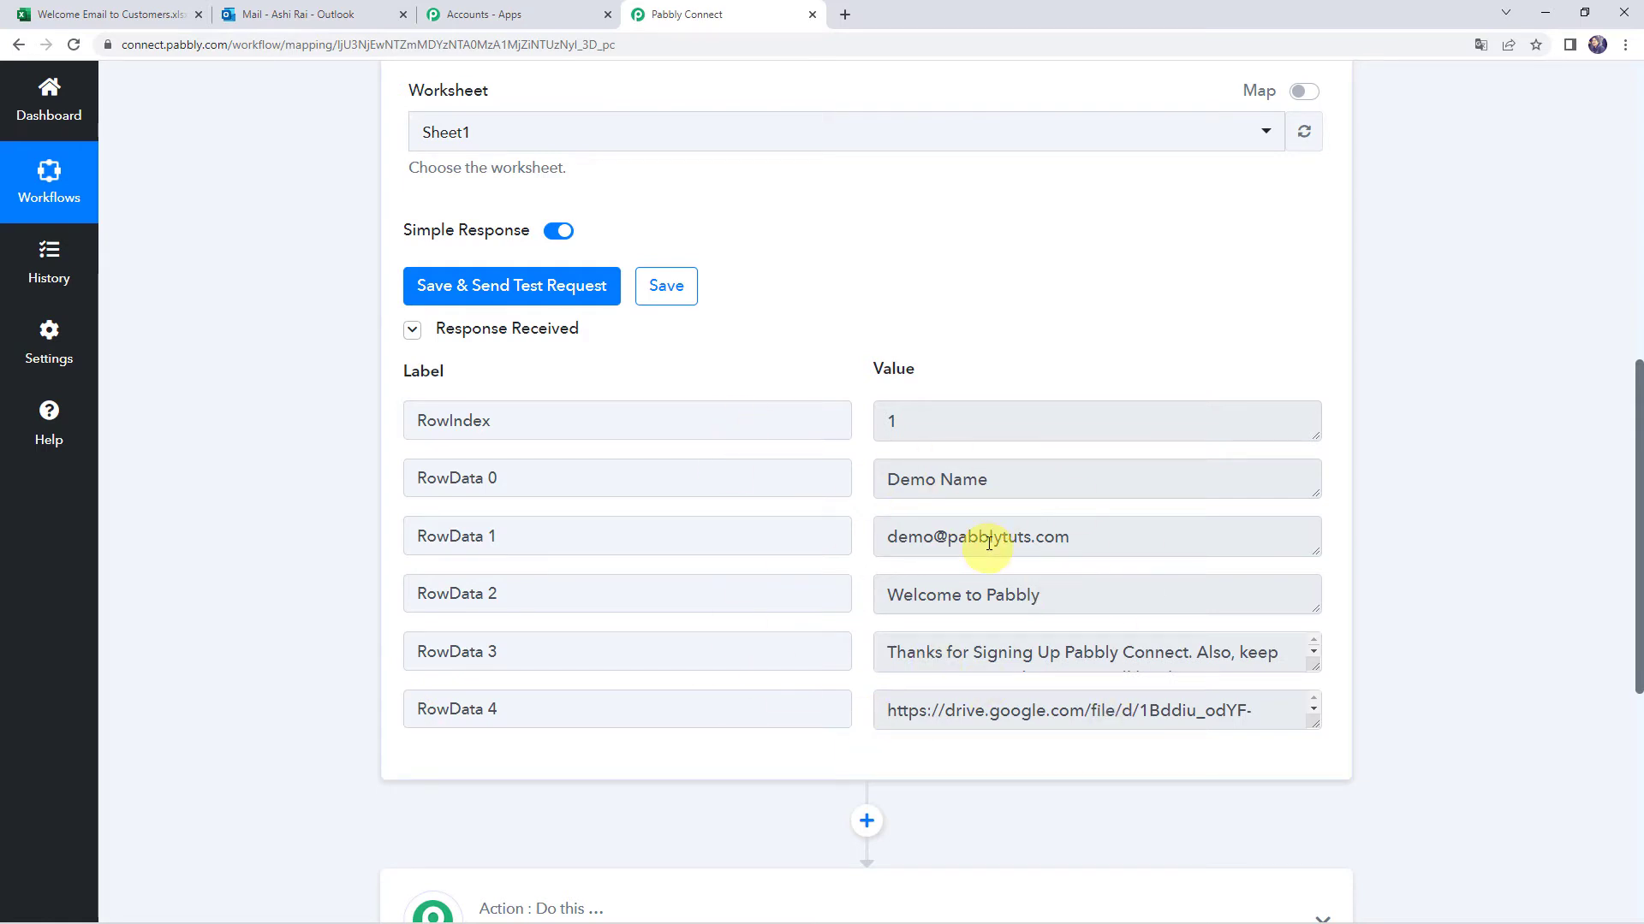
left_click(1028, 480)
left_click(1182, 543)
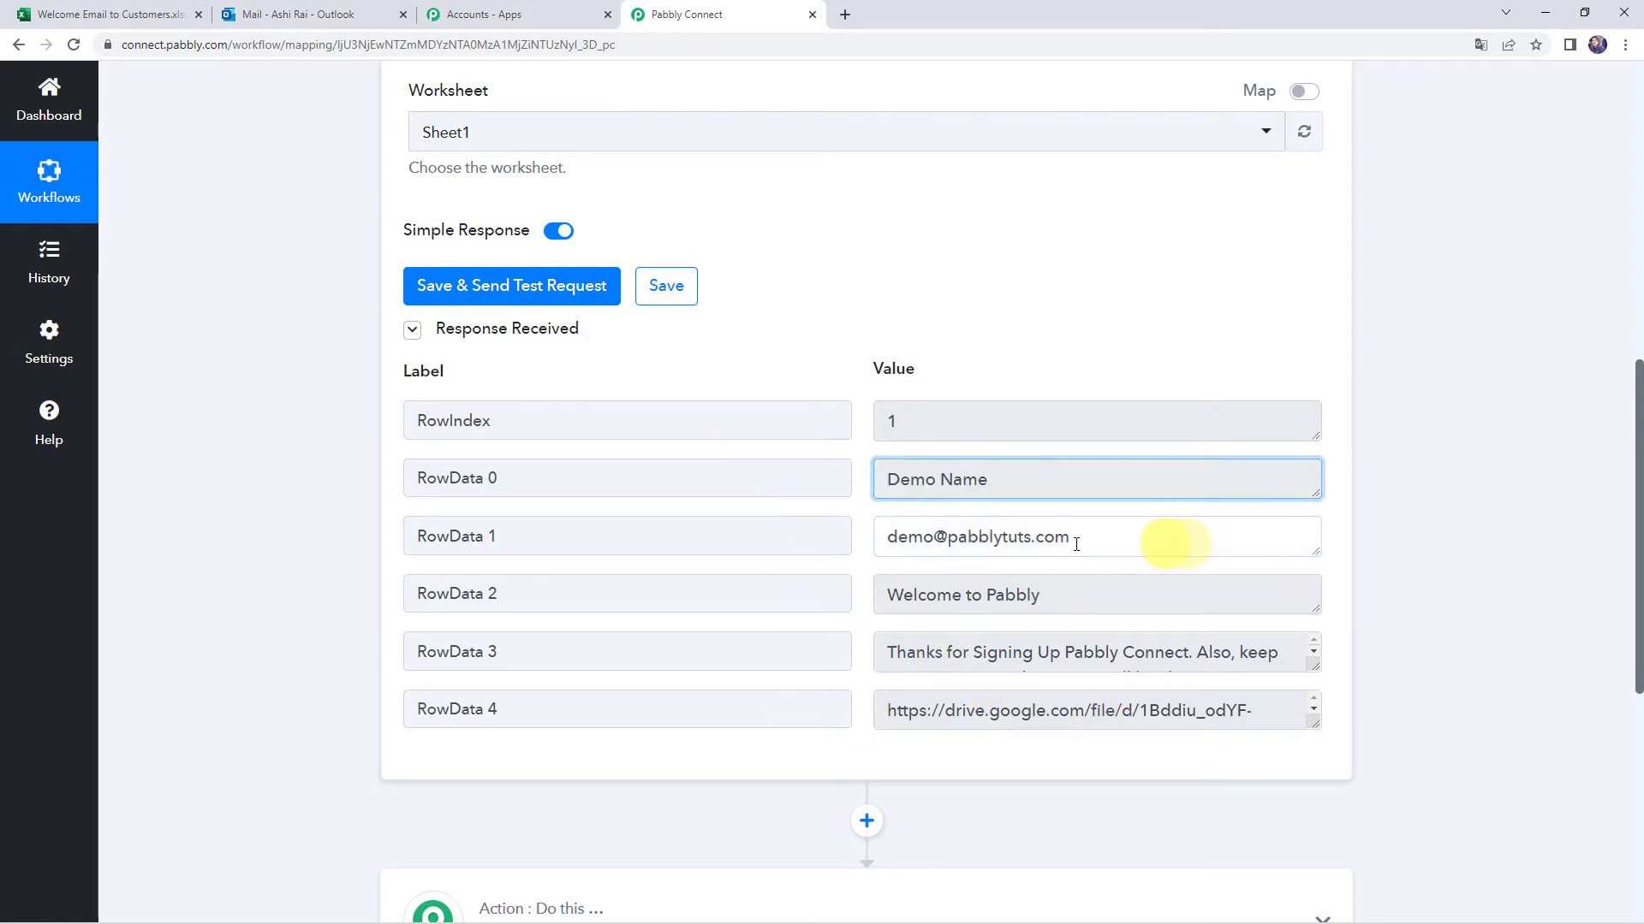
left_click(1023, 597)
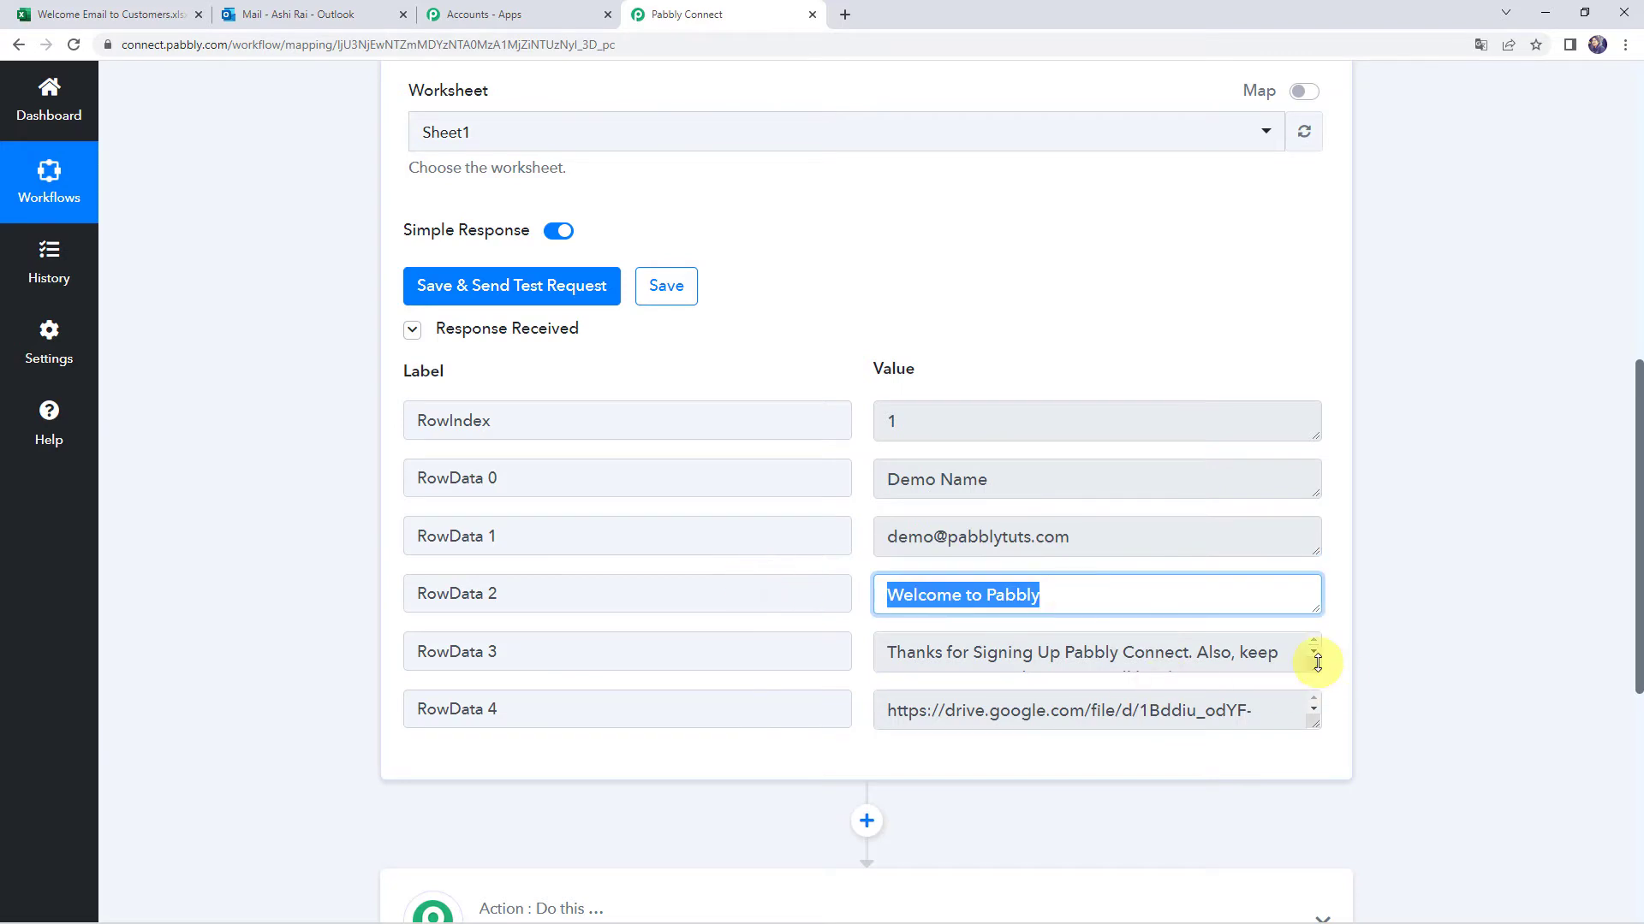
Enlarge the RowData 3 and RowData 4 values in the trigger response and read their full text
left_click_drag(1314, 668, 1315, 762)
scroll(827, 560, "down", 3)
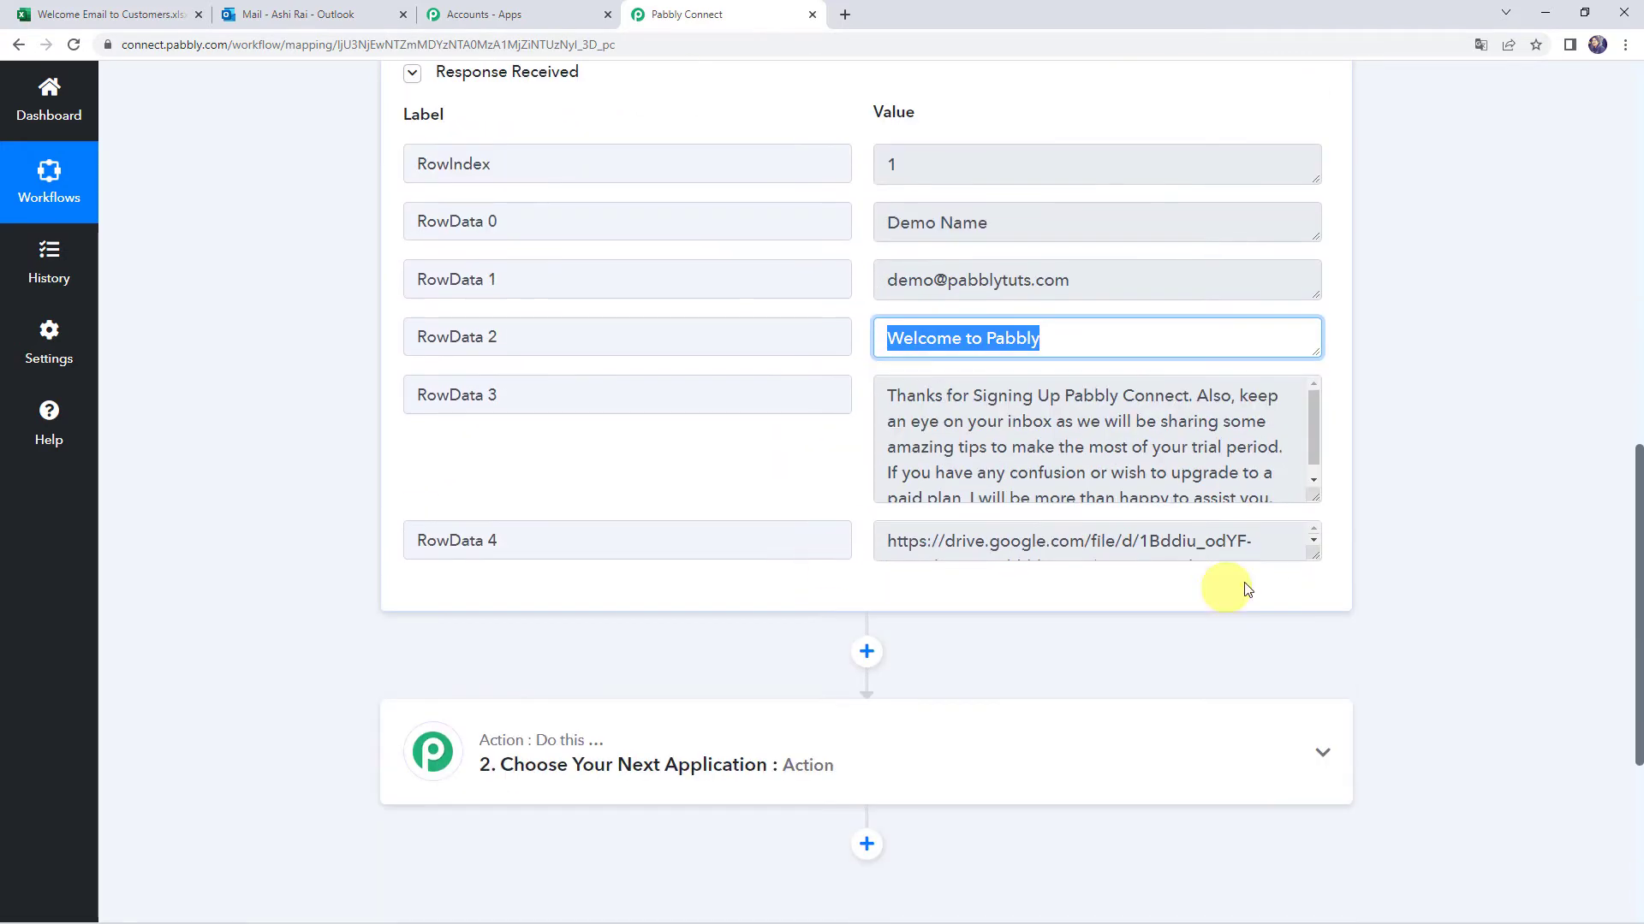
left_click_drag(1312, 554, 1310, 671)
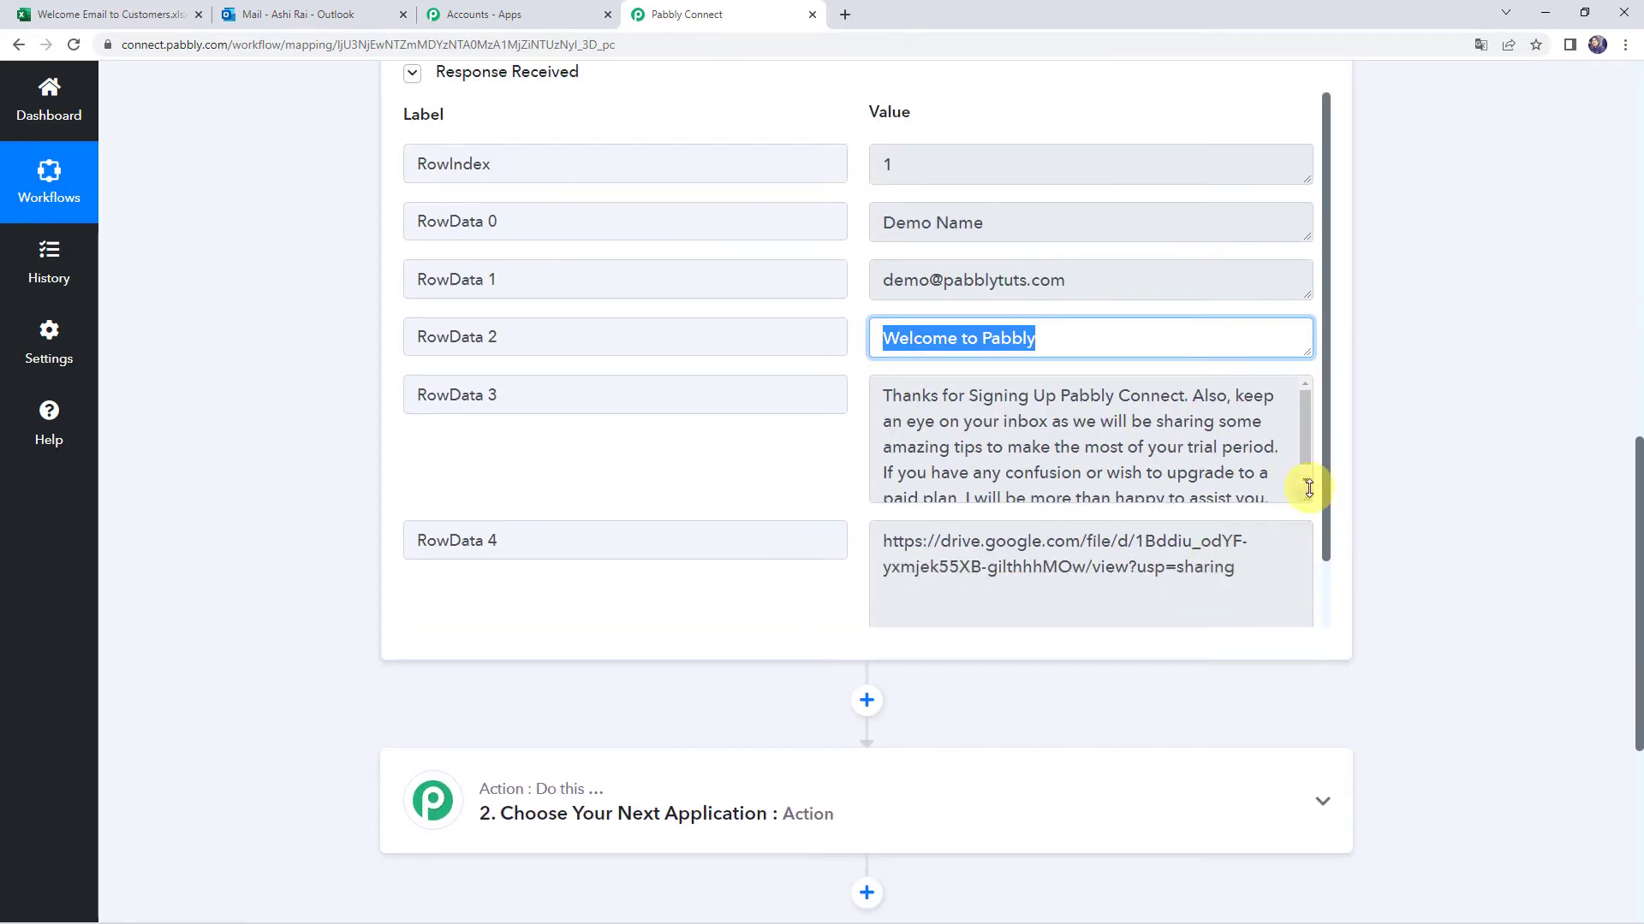
mouse_move(1309, 488)
left_mouse_down()
mouse_move(1302, 542)
mouse_move(1303, 505)
left_mouse_up()
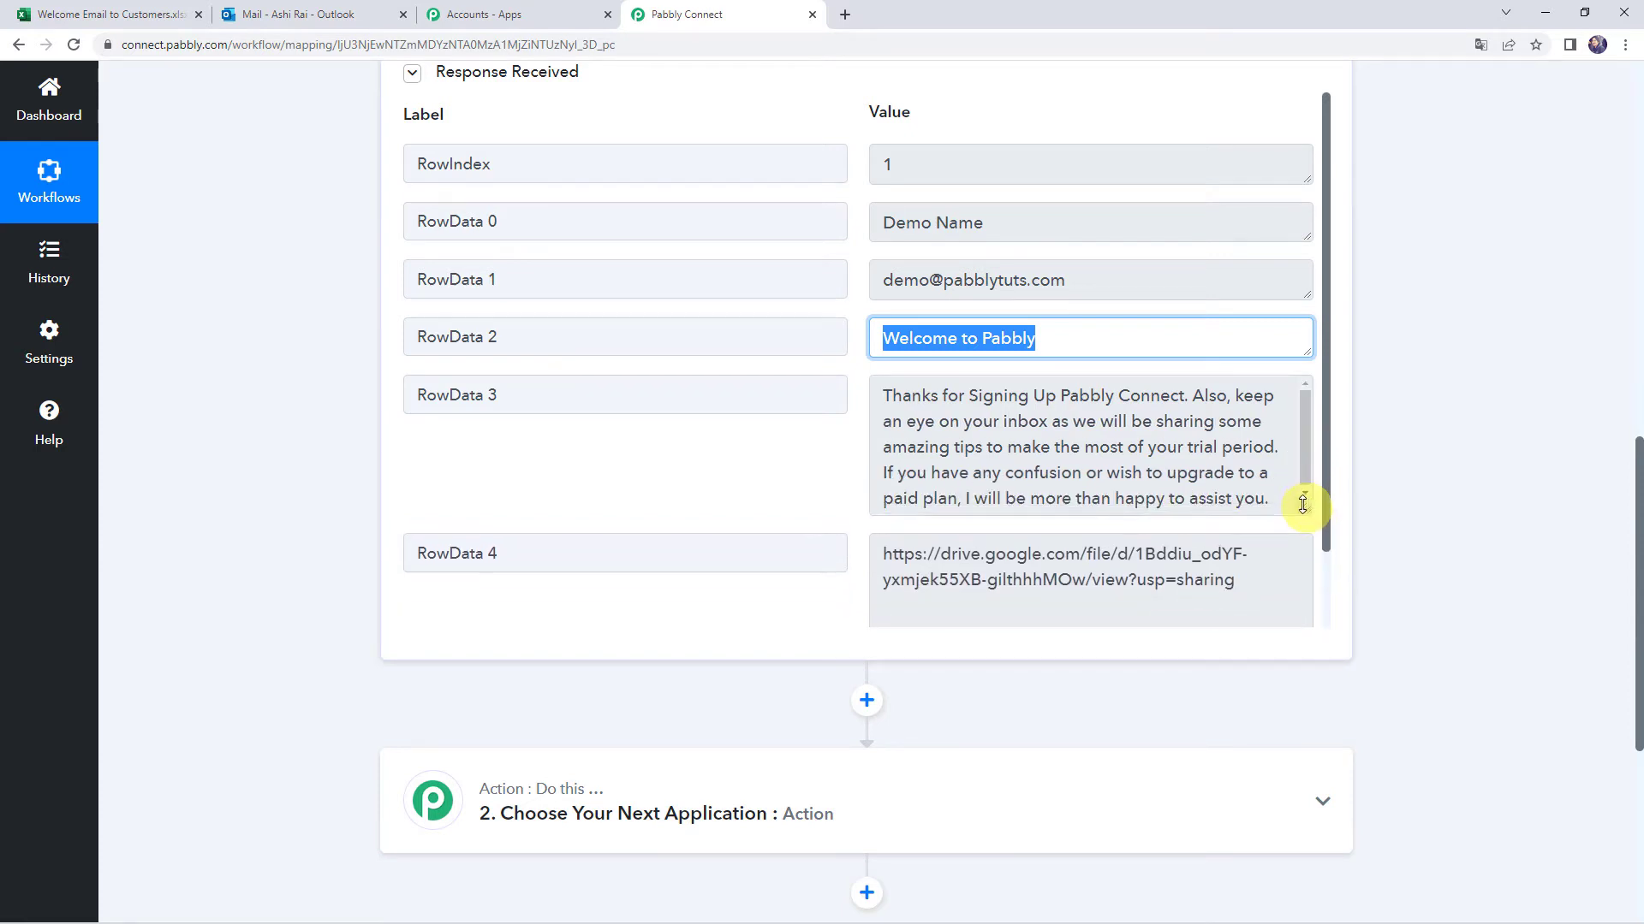
scroll(390, 503, "up", 2)
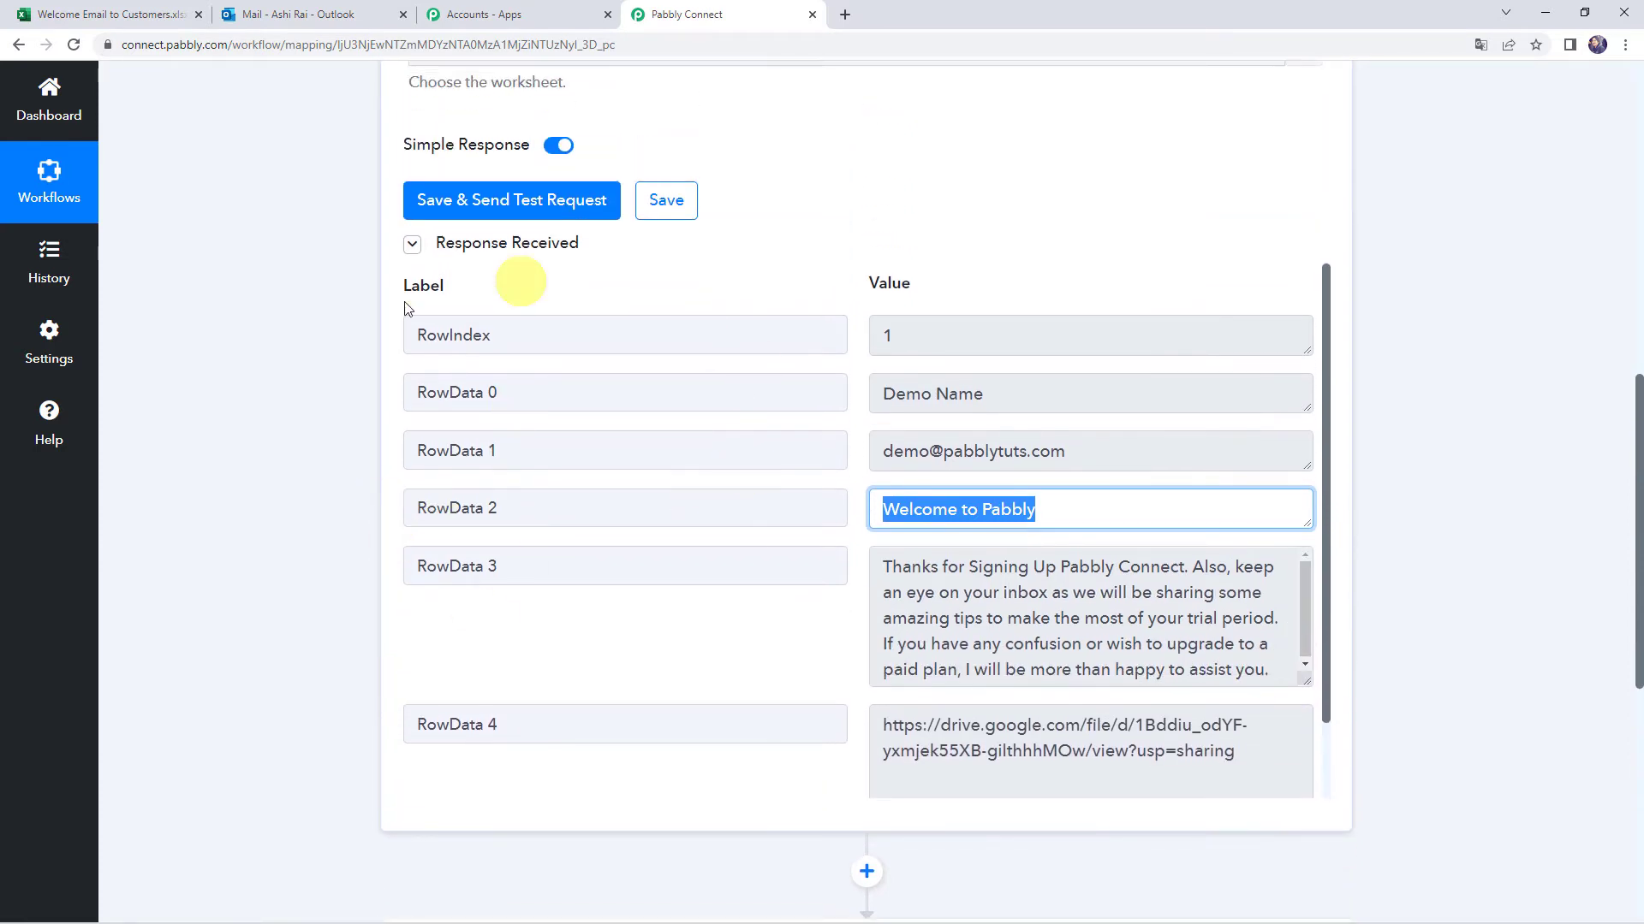
left_click(373, 519)
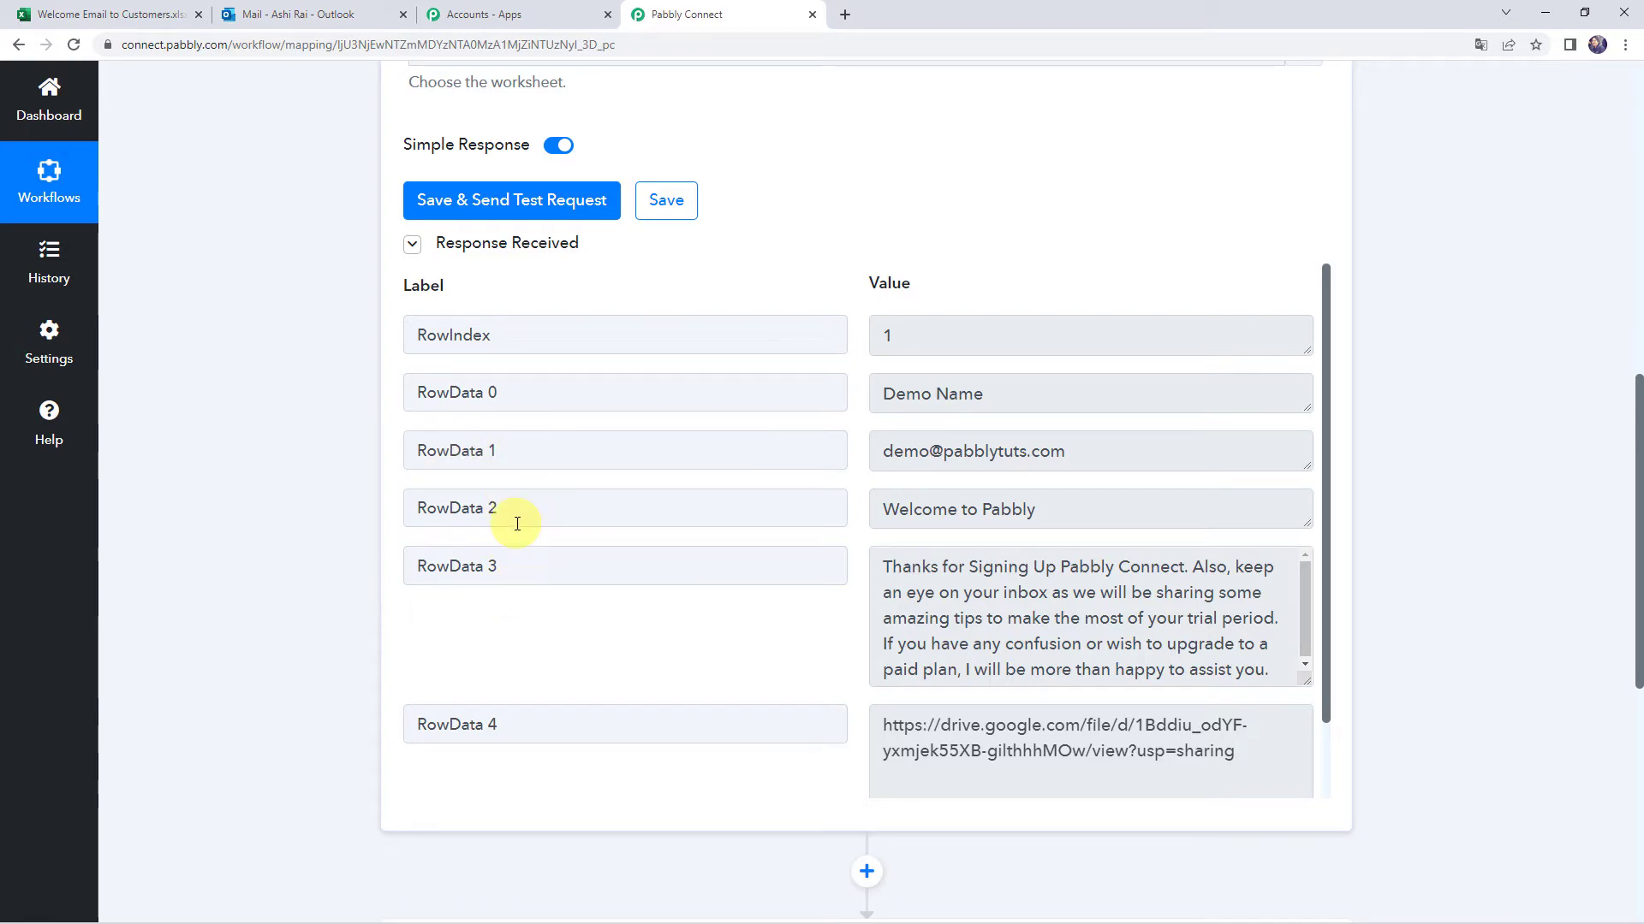
Review the Microsoft Excel trigger's settings from its header down and the email value received in RowData 1
scroll(628, 555, "up", 10)
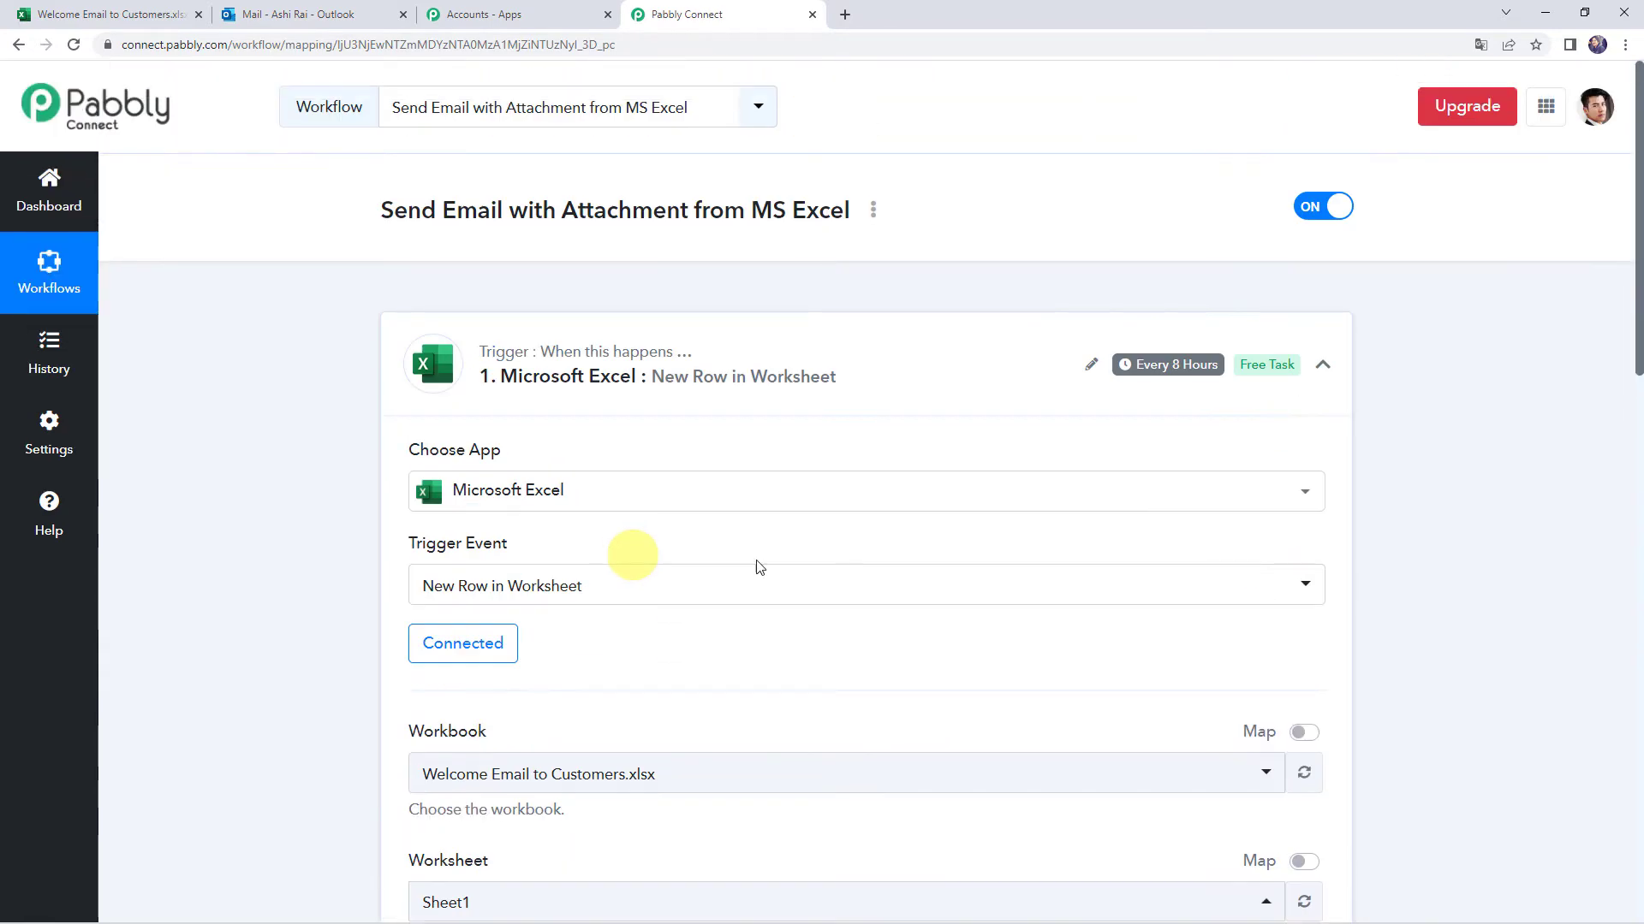
mouse_move(1147, 370)
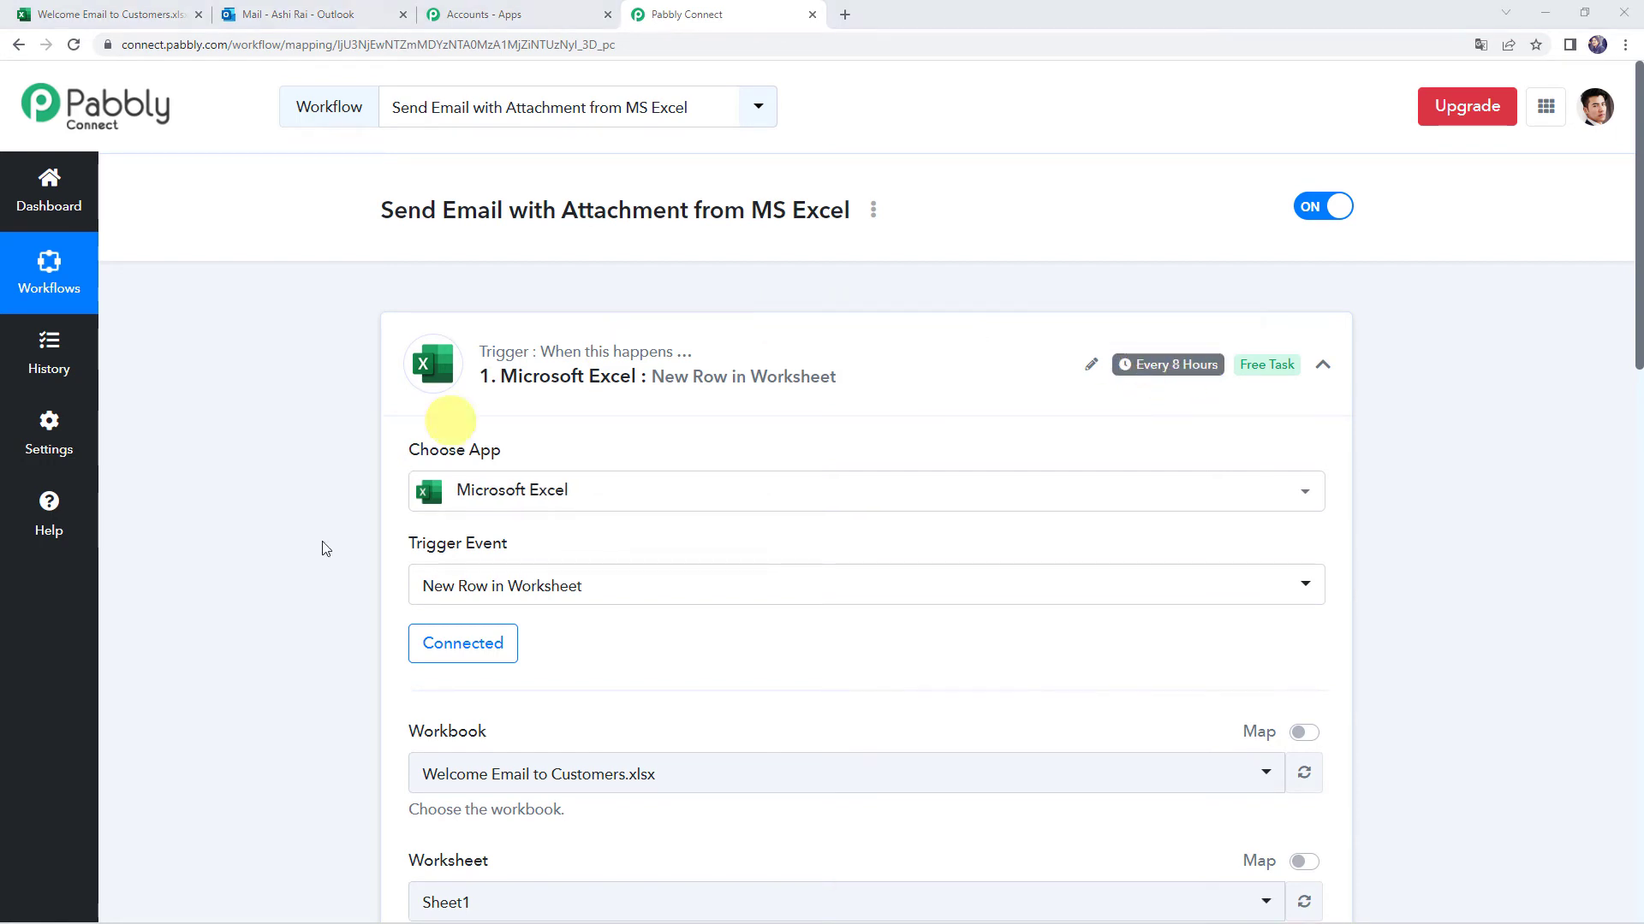
scroll(274, 634, "down", 4)
scroll(274, 630, "down", 3)
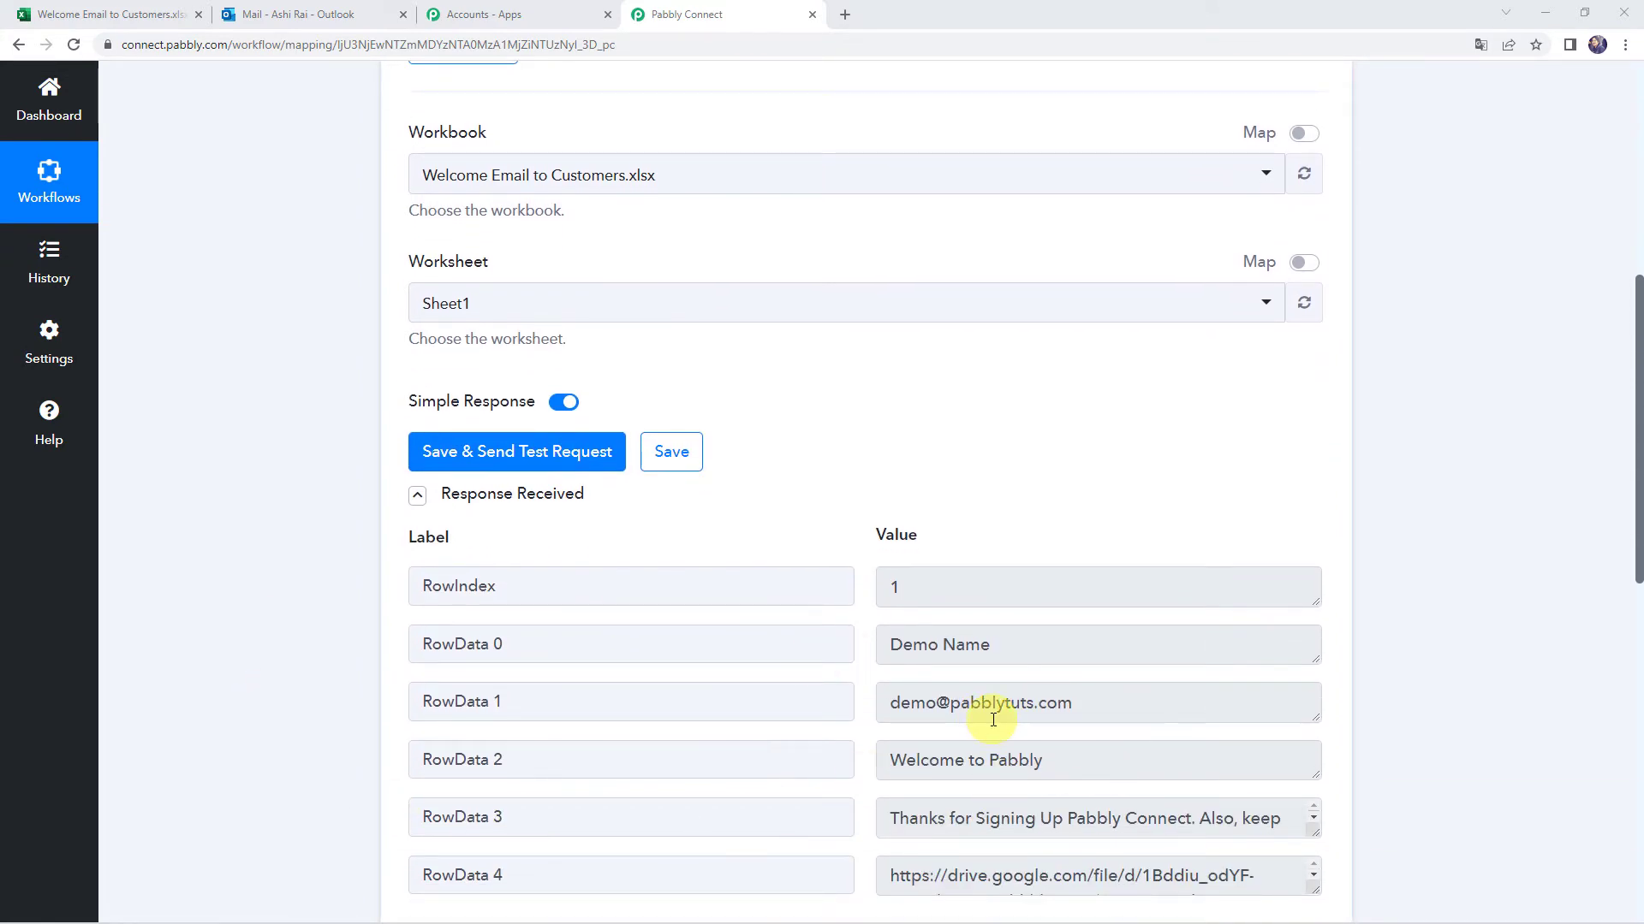
triple_click(1126, 707)
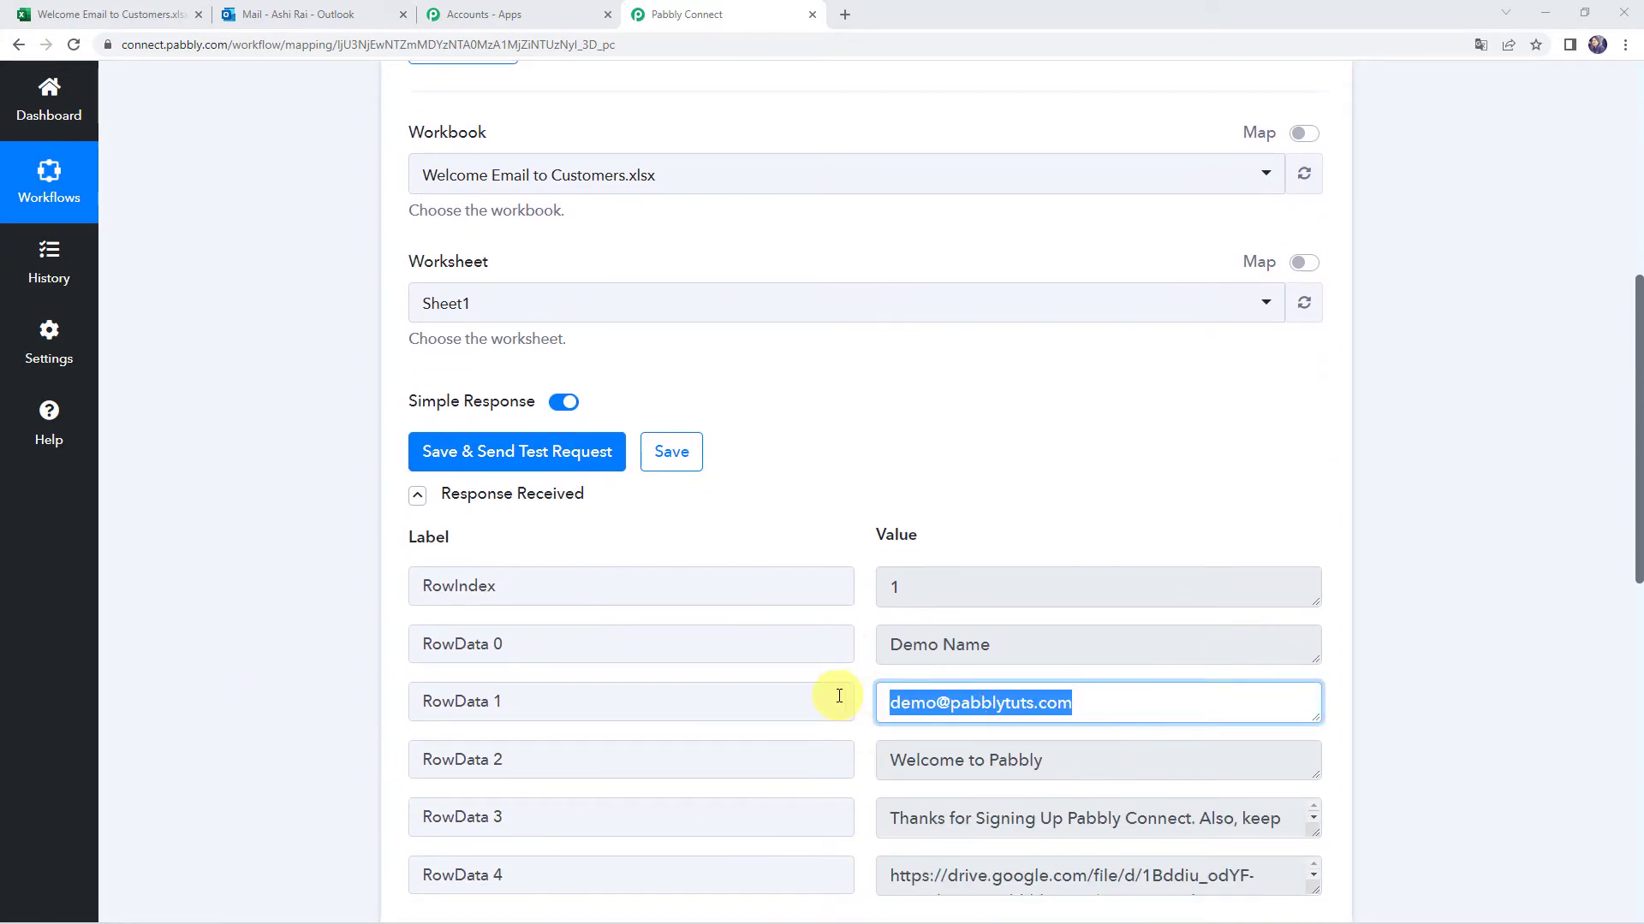
scroll(231, 565, "down", 3)
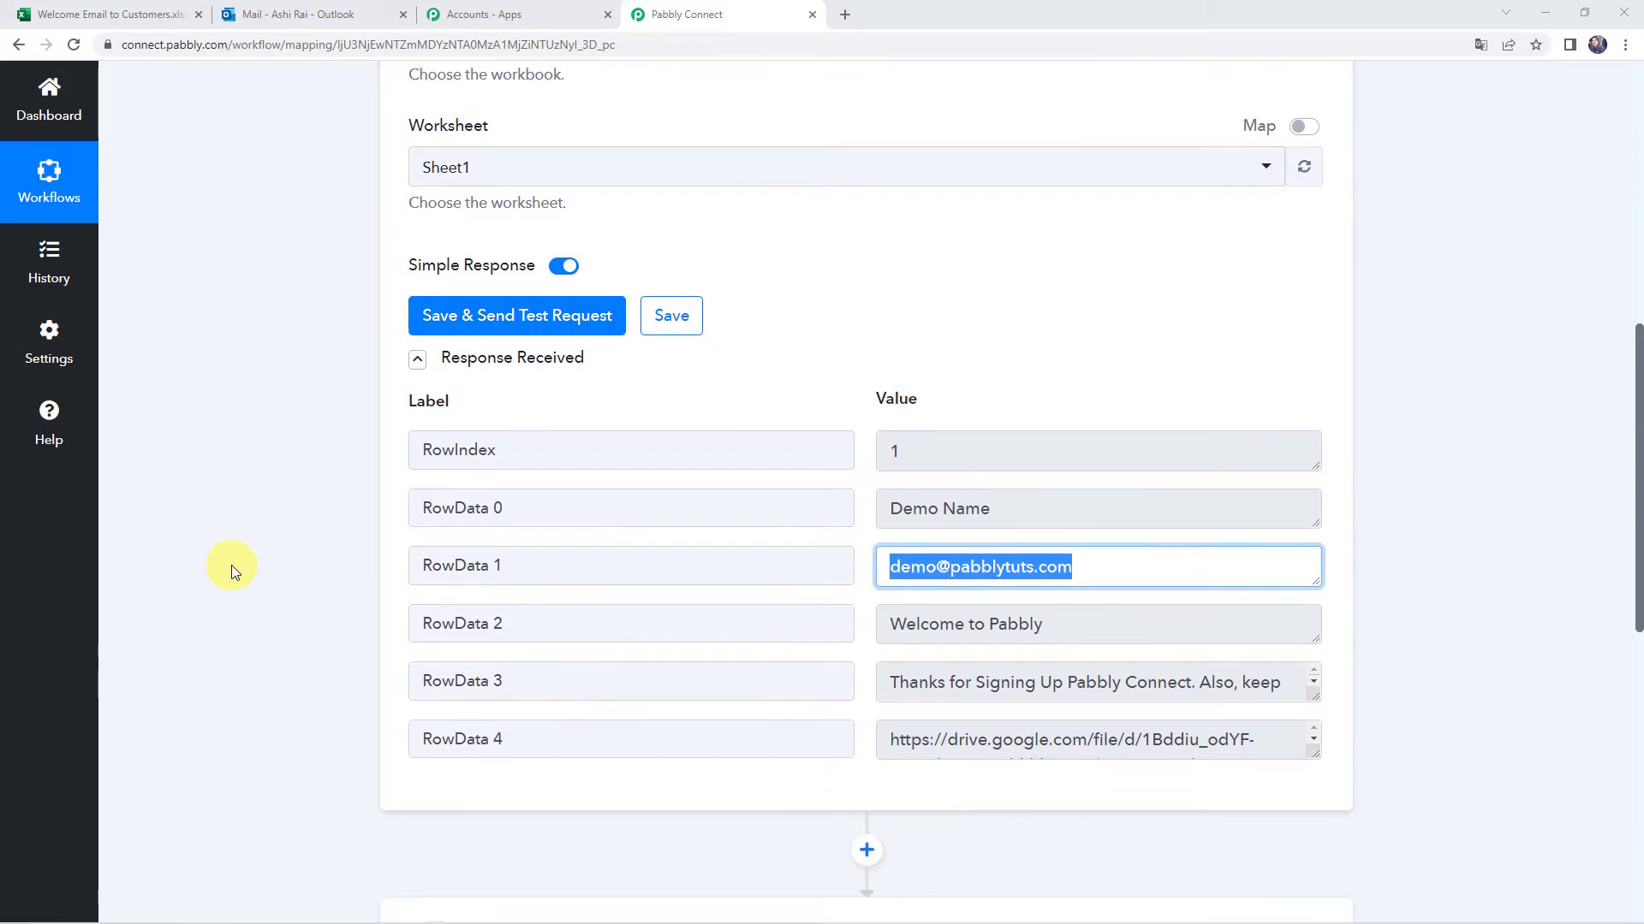
Set the workflow's action application to Microsoft Office 365 with the action event Send Mail
left_click(600, 843)
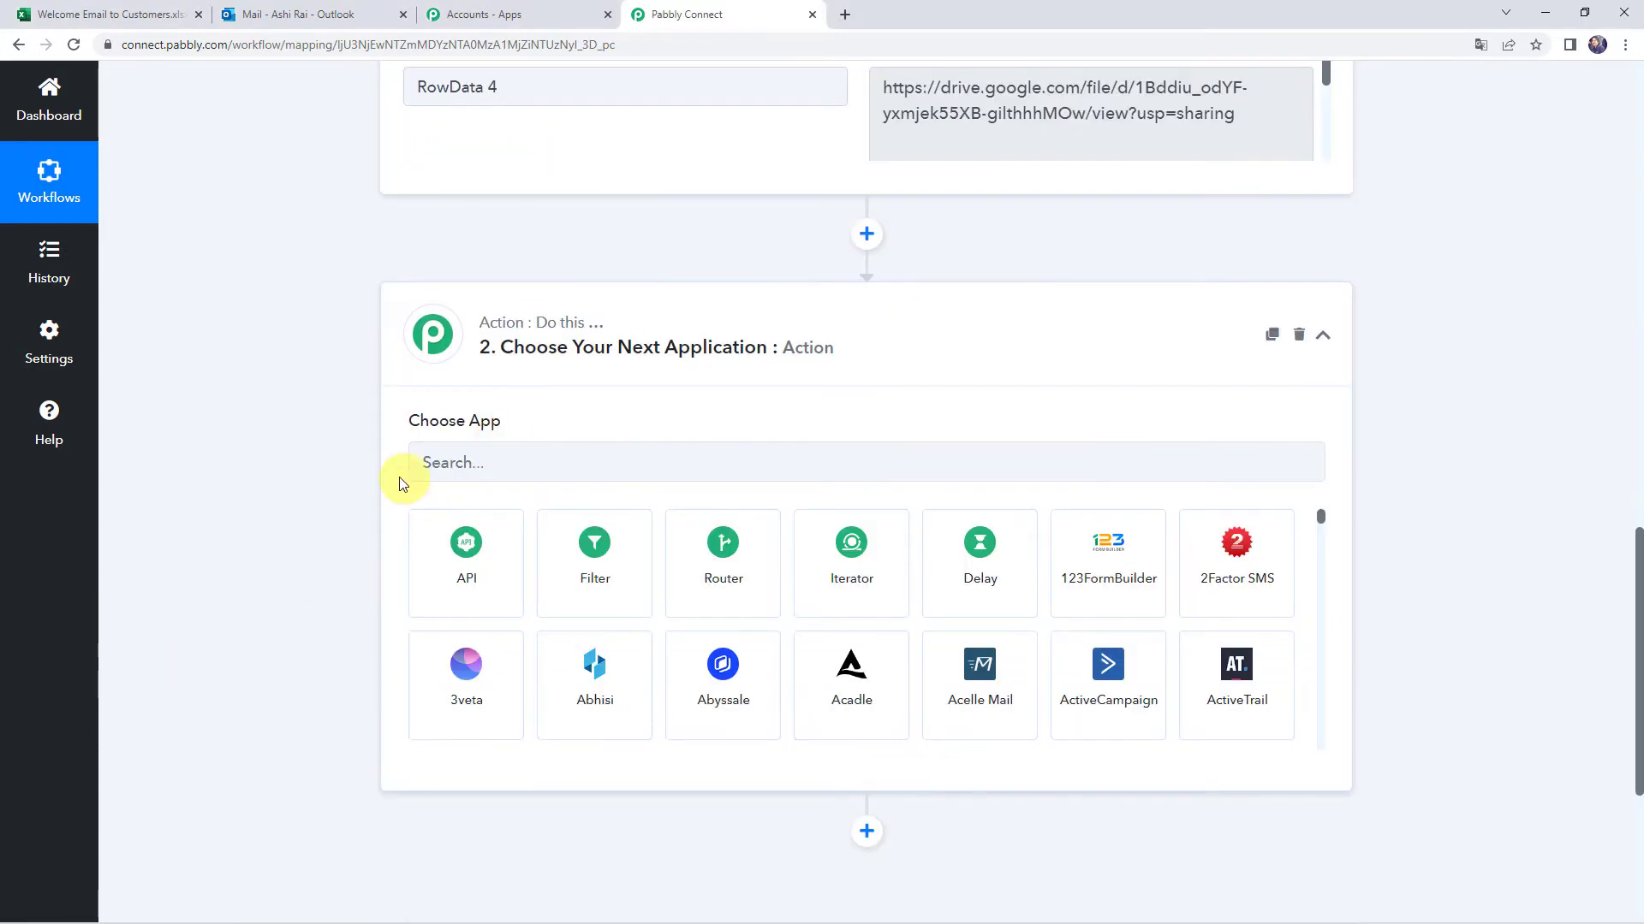
left_click(512, 467)
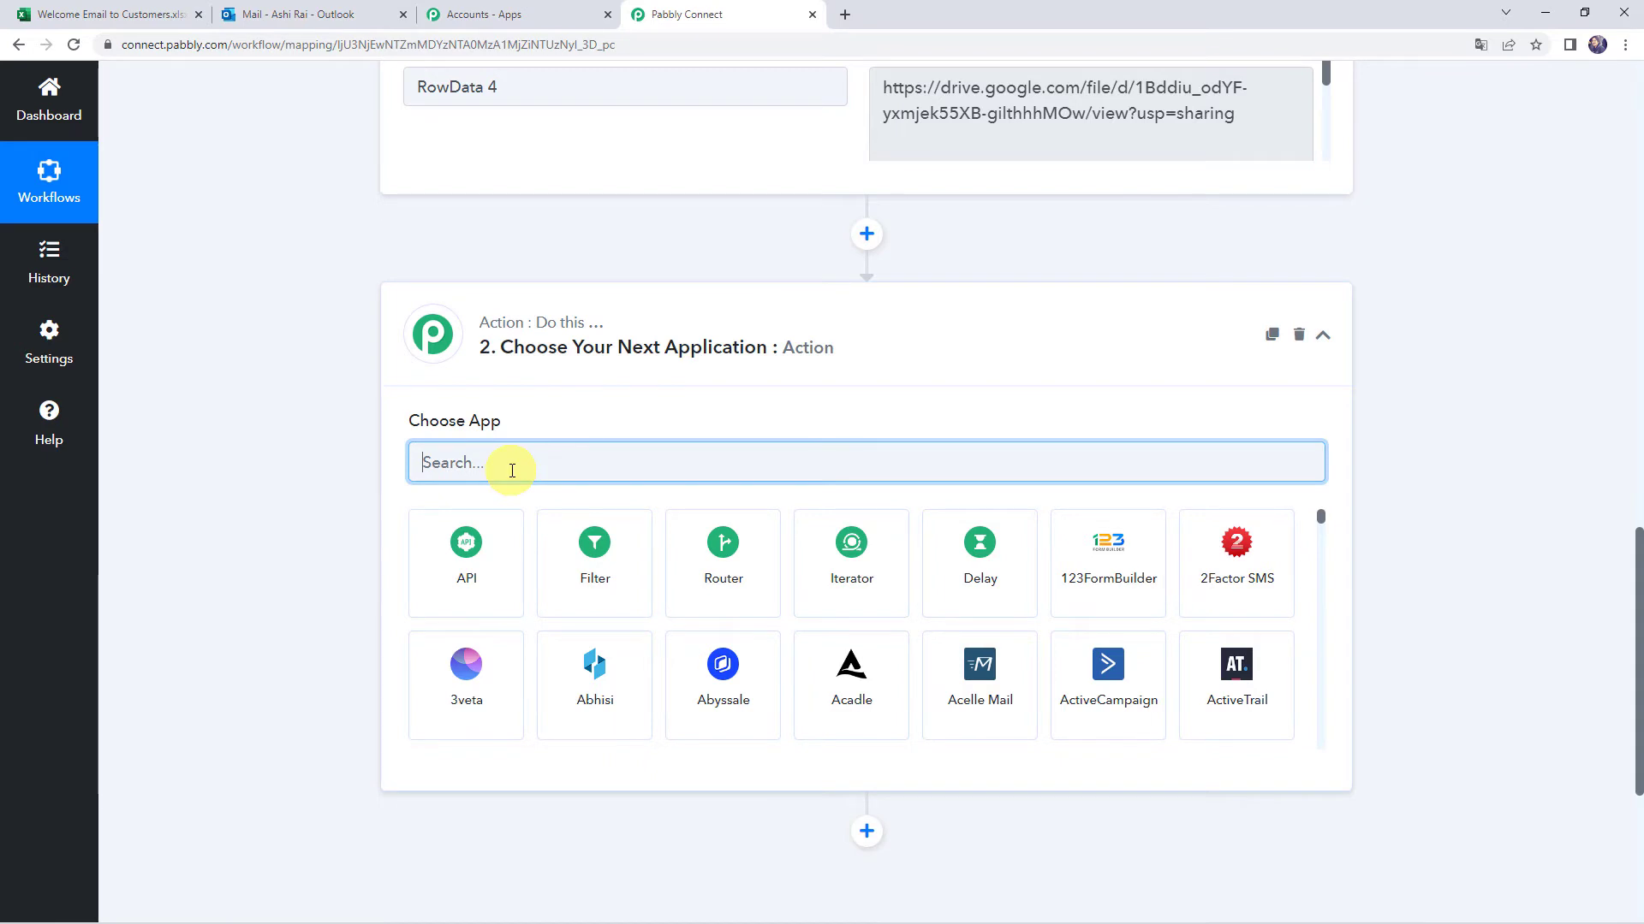
type("Microsoft")
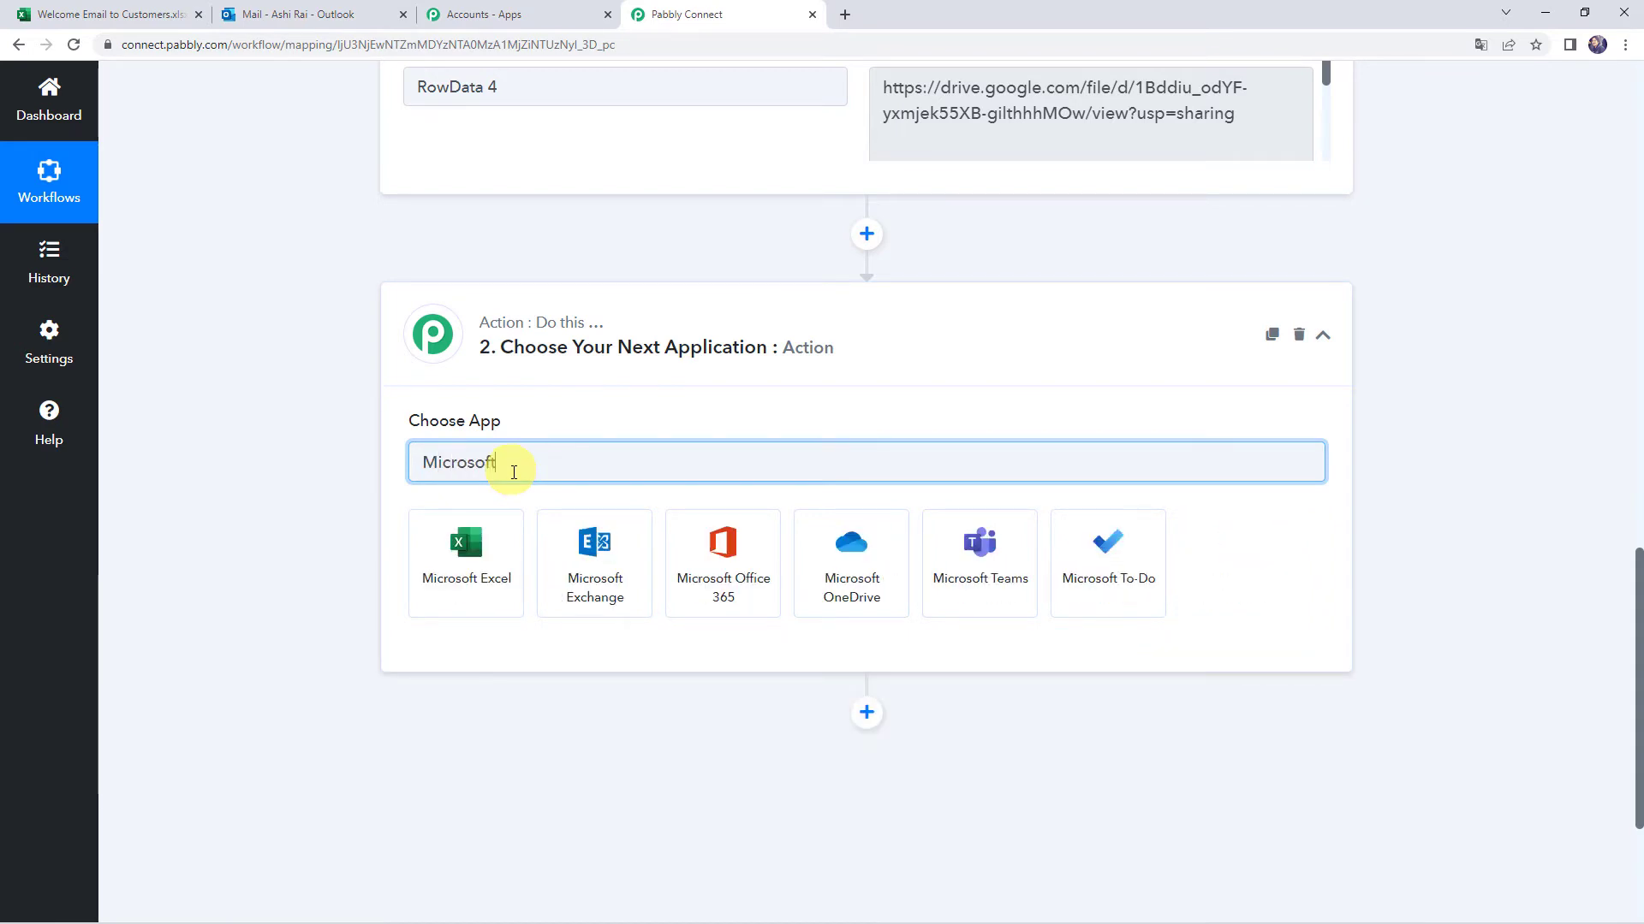
left_click(722, 590)
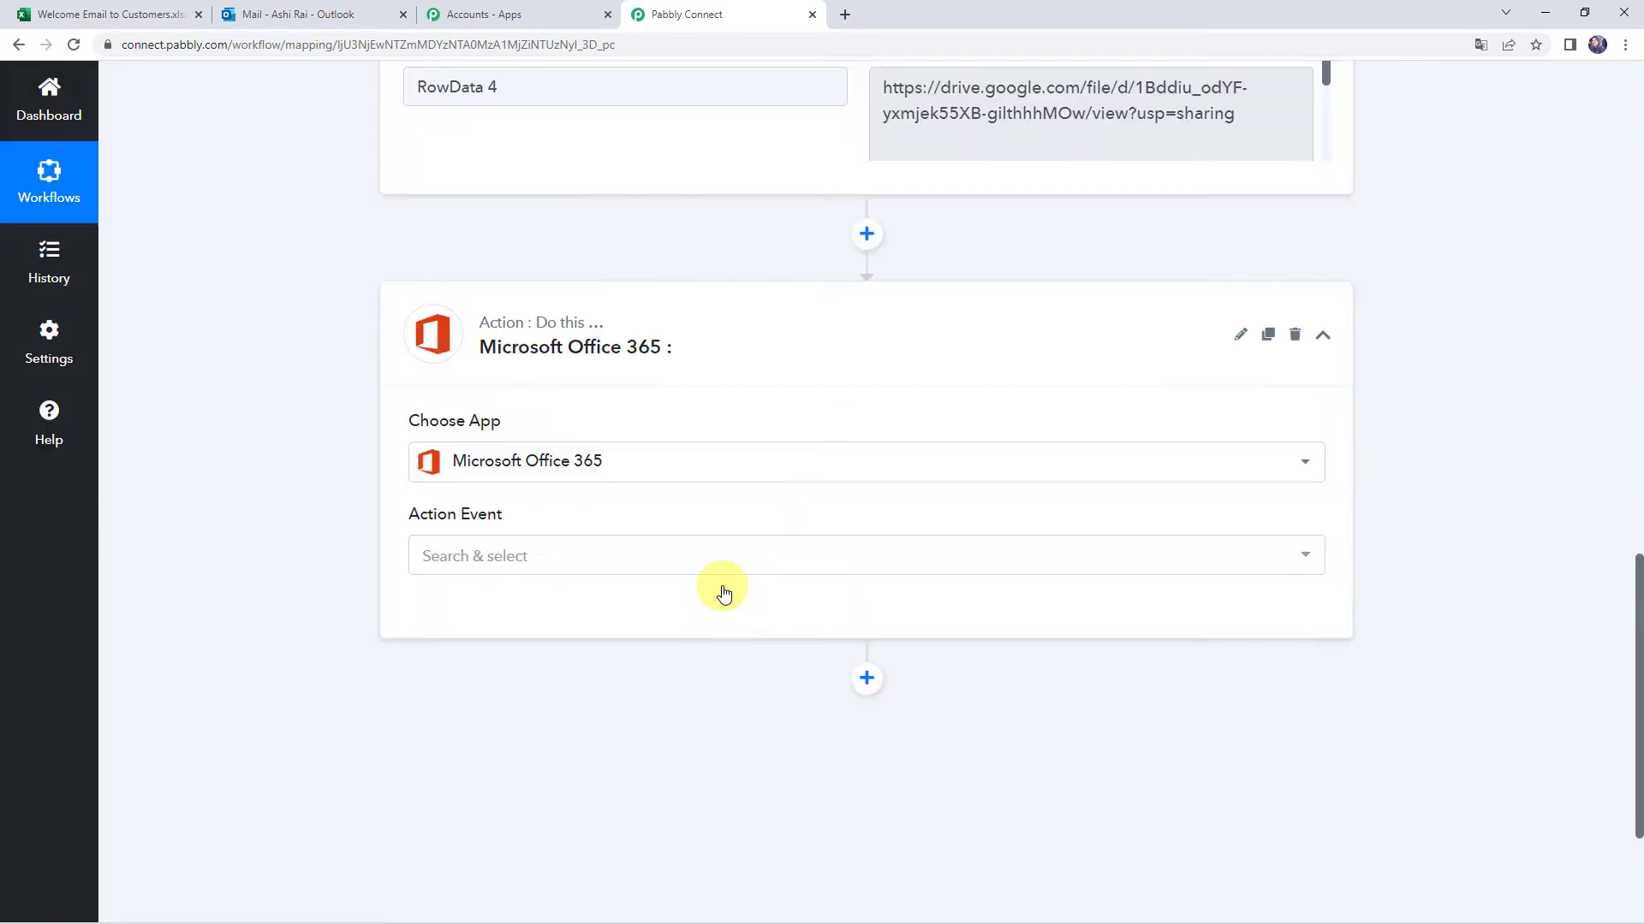
left_click(468, 557)
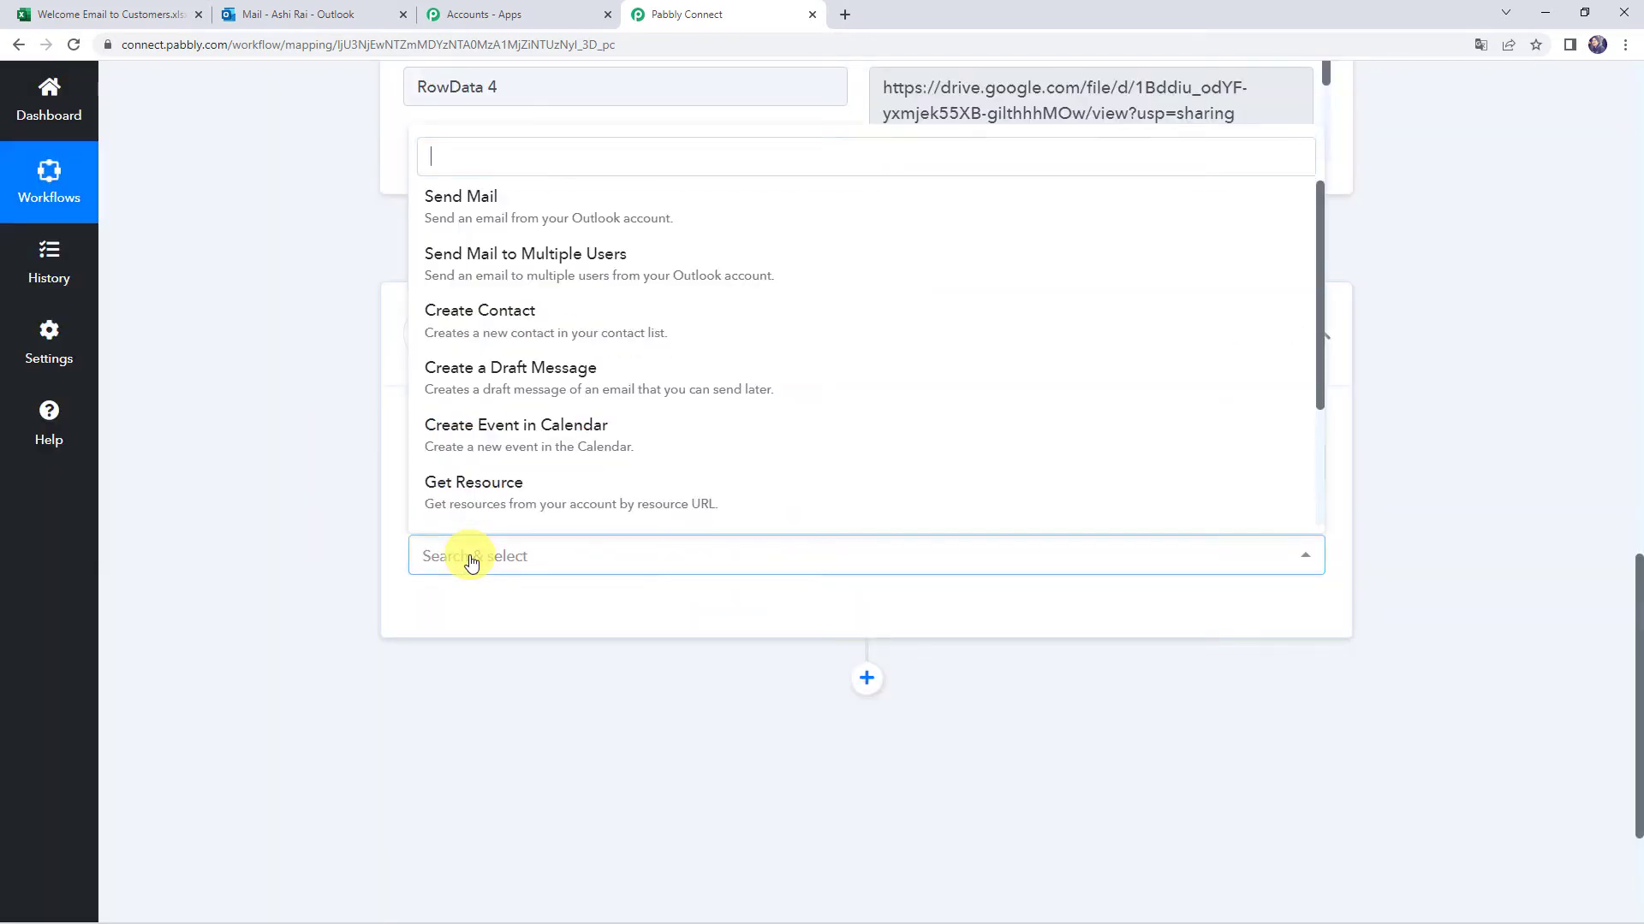
left_click(474, 192)
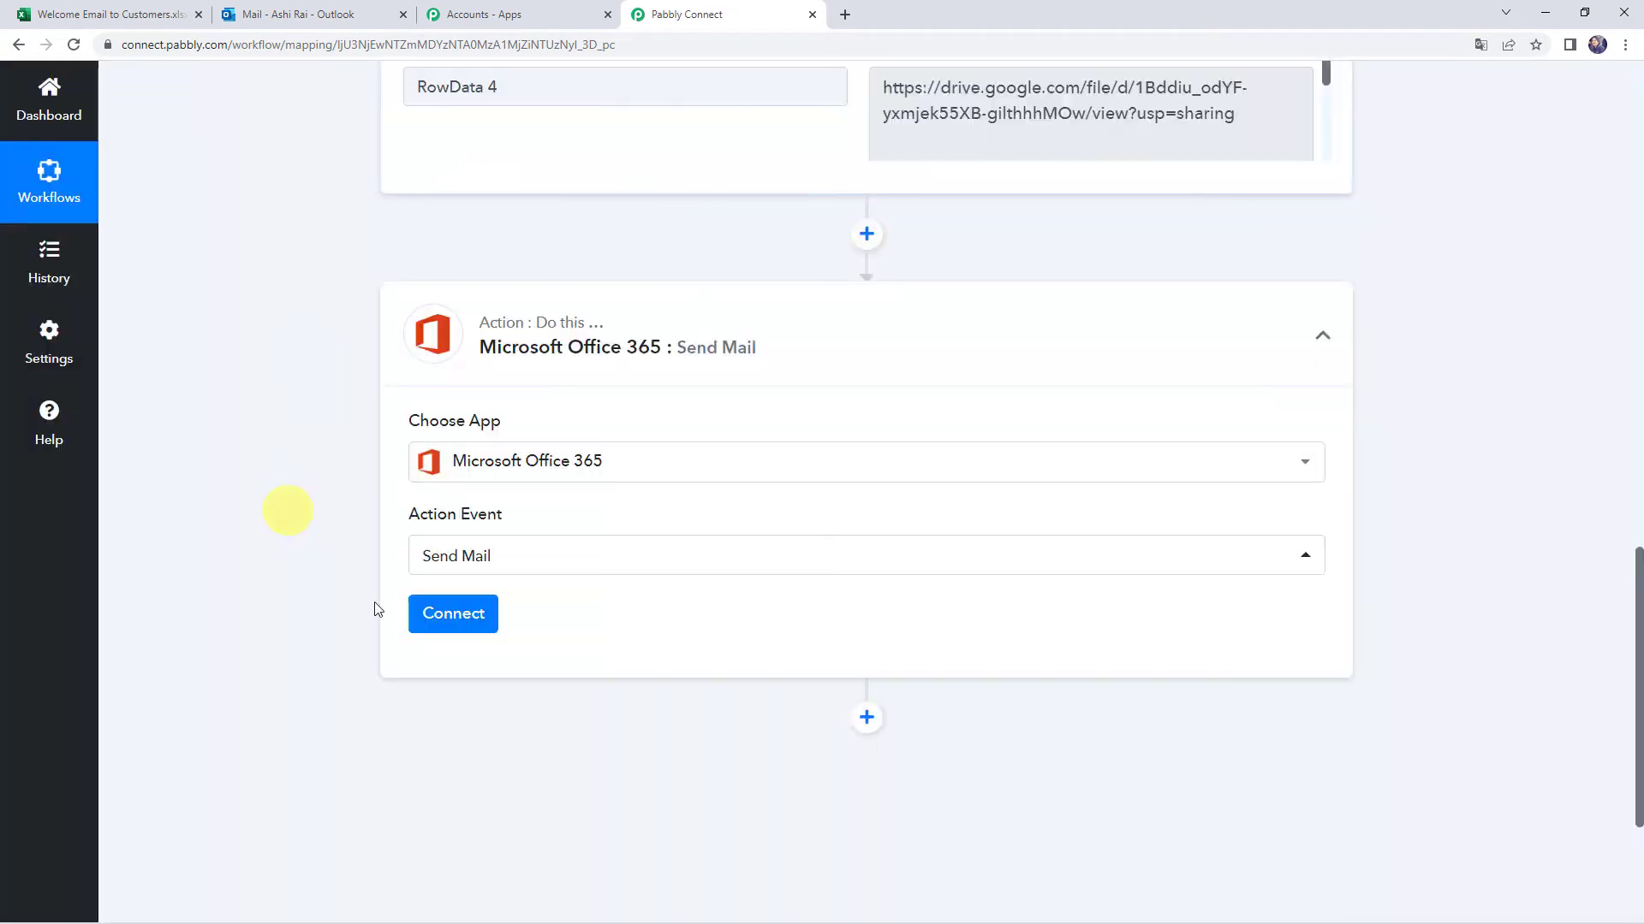
Connect the action through a new Microsoft Office 365 connection and grant Pabbly Connect the requested account permissions
left_click(452, 612)
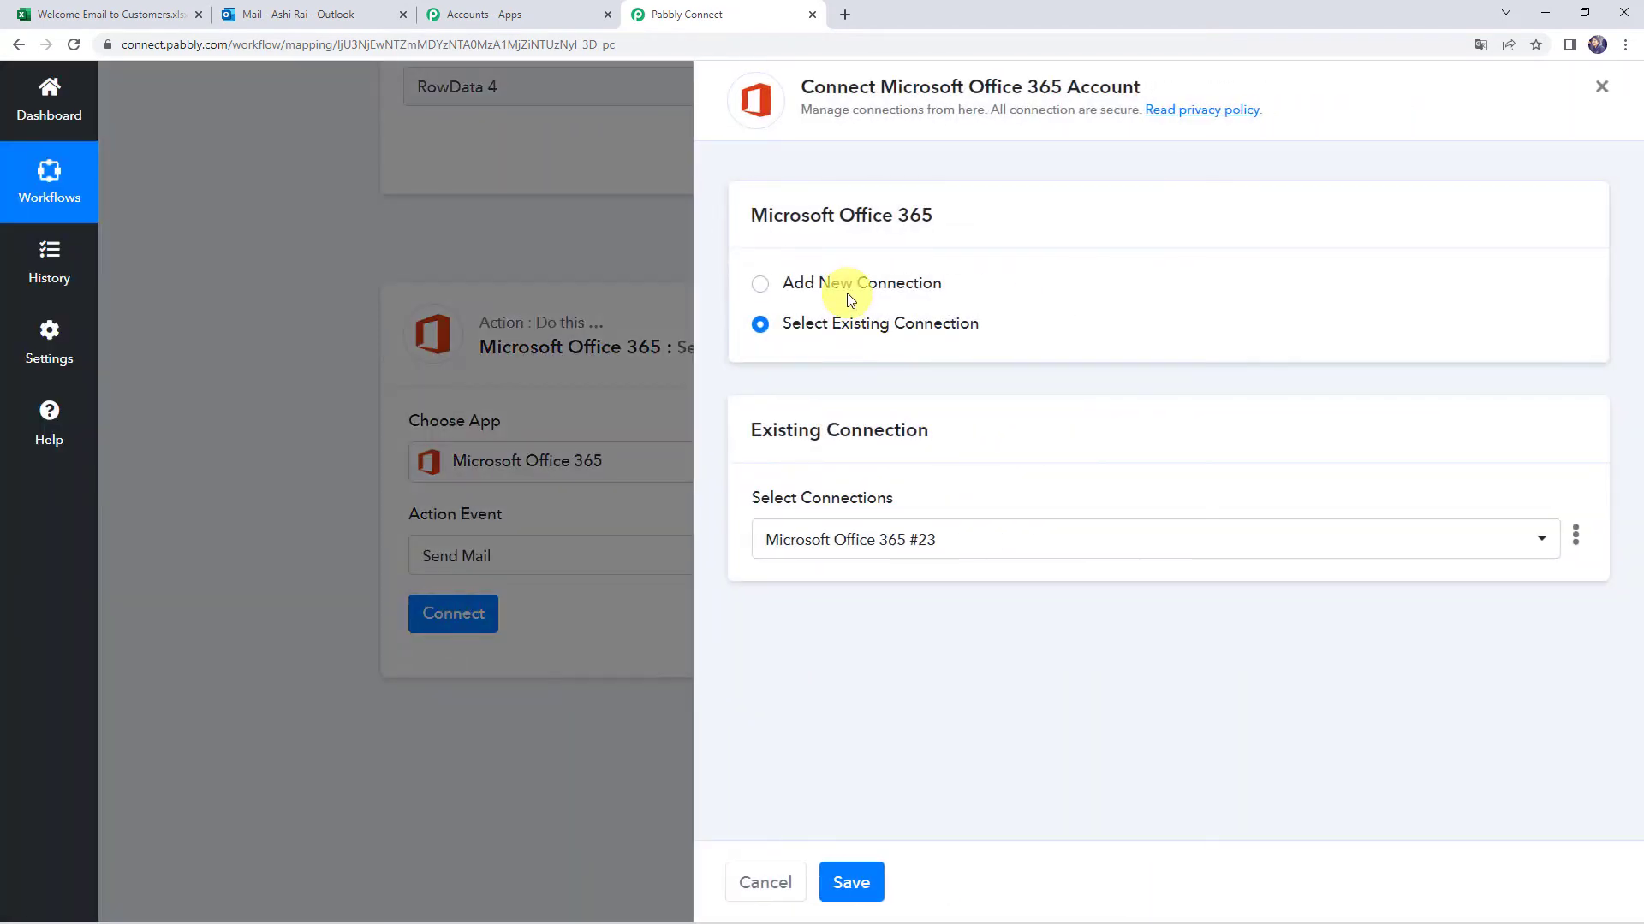
left_click(844, 291)
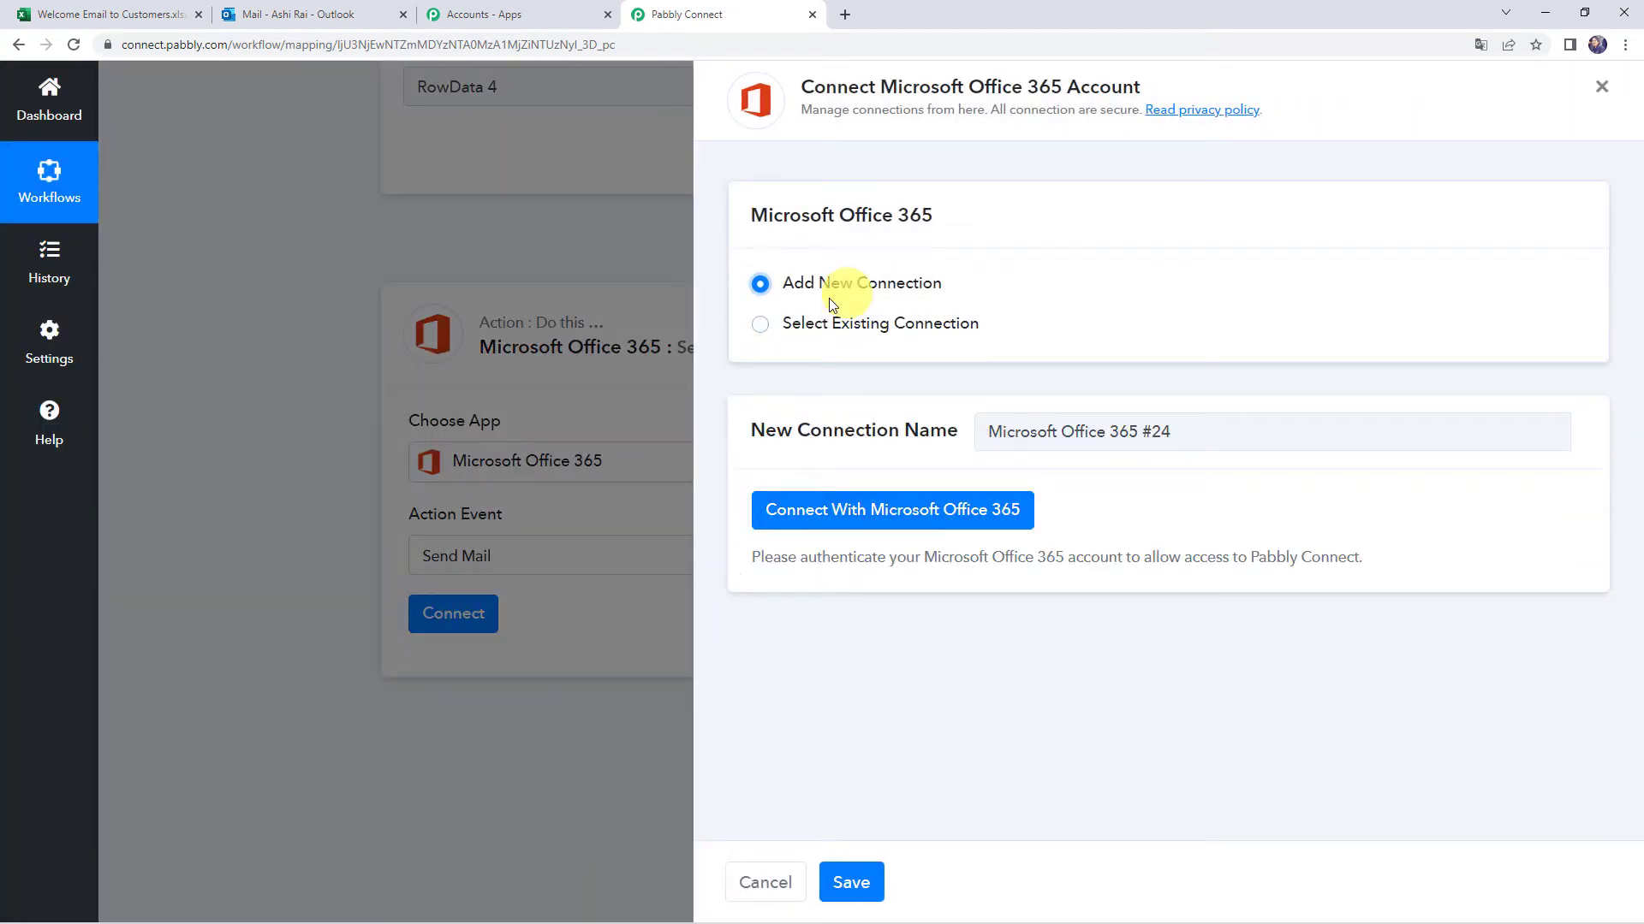
left_click(986, 522)
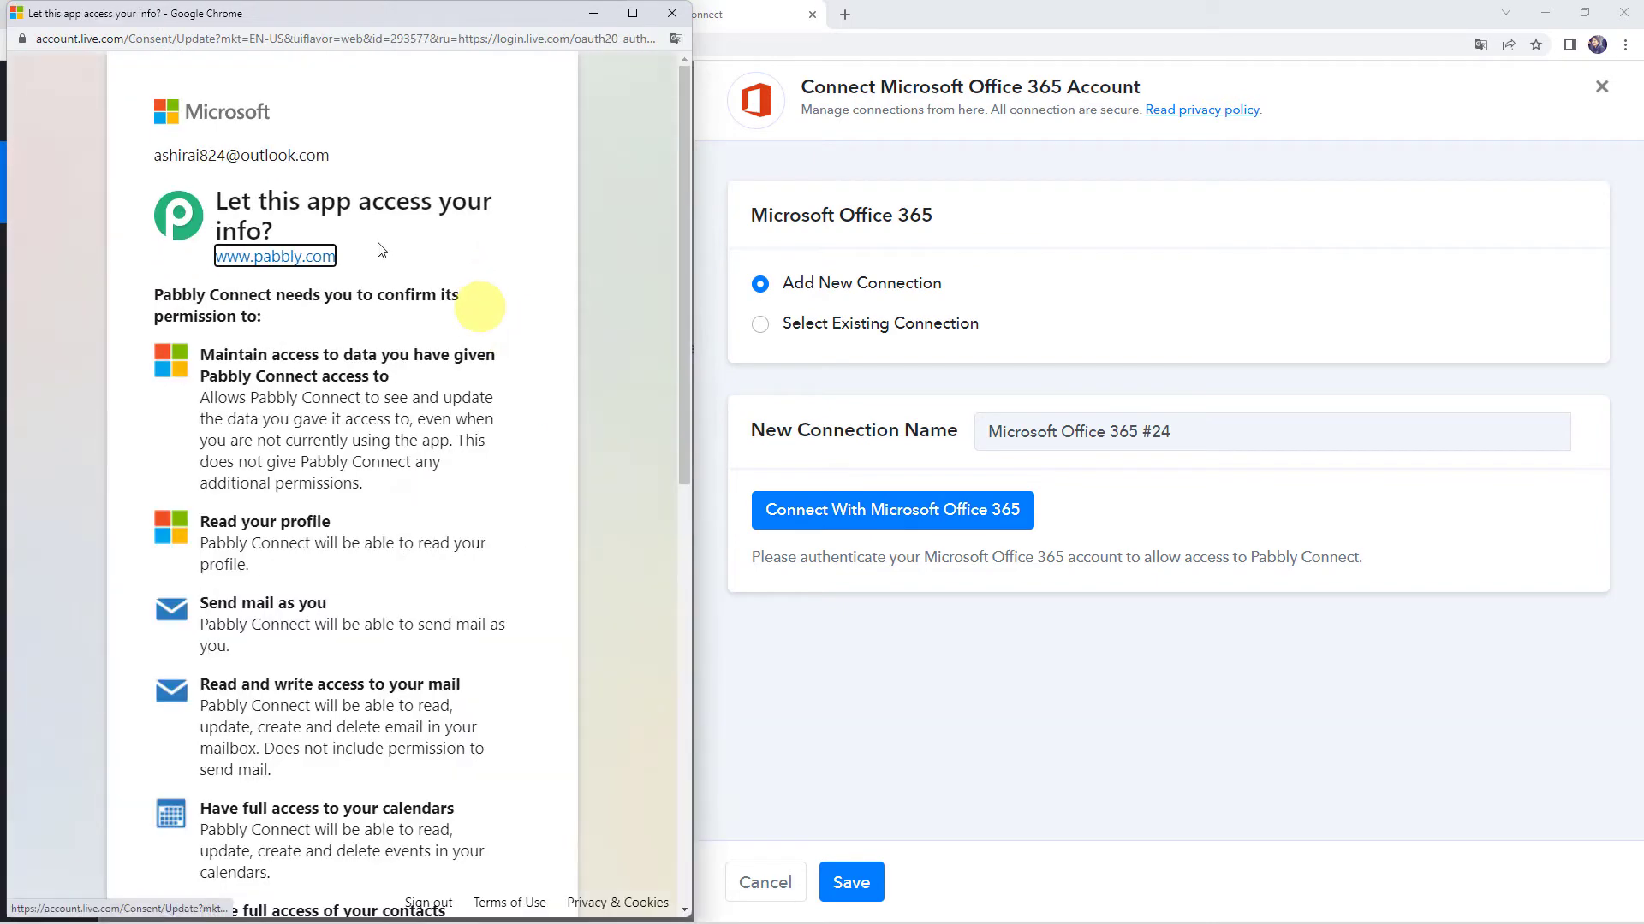
scroll(456, 578, "down", 9)
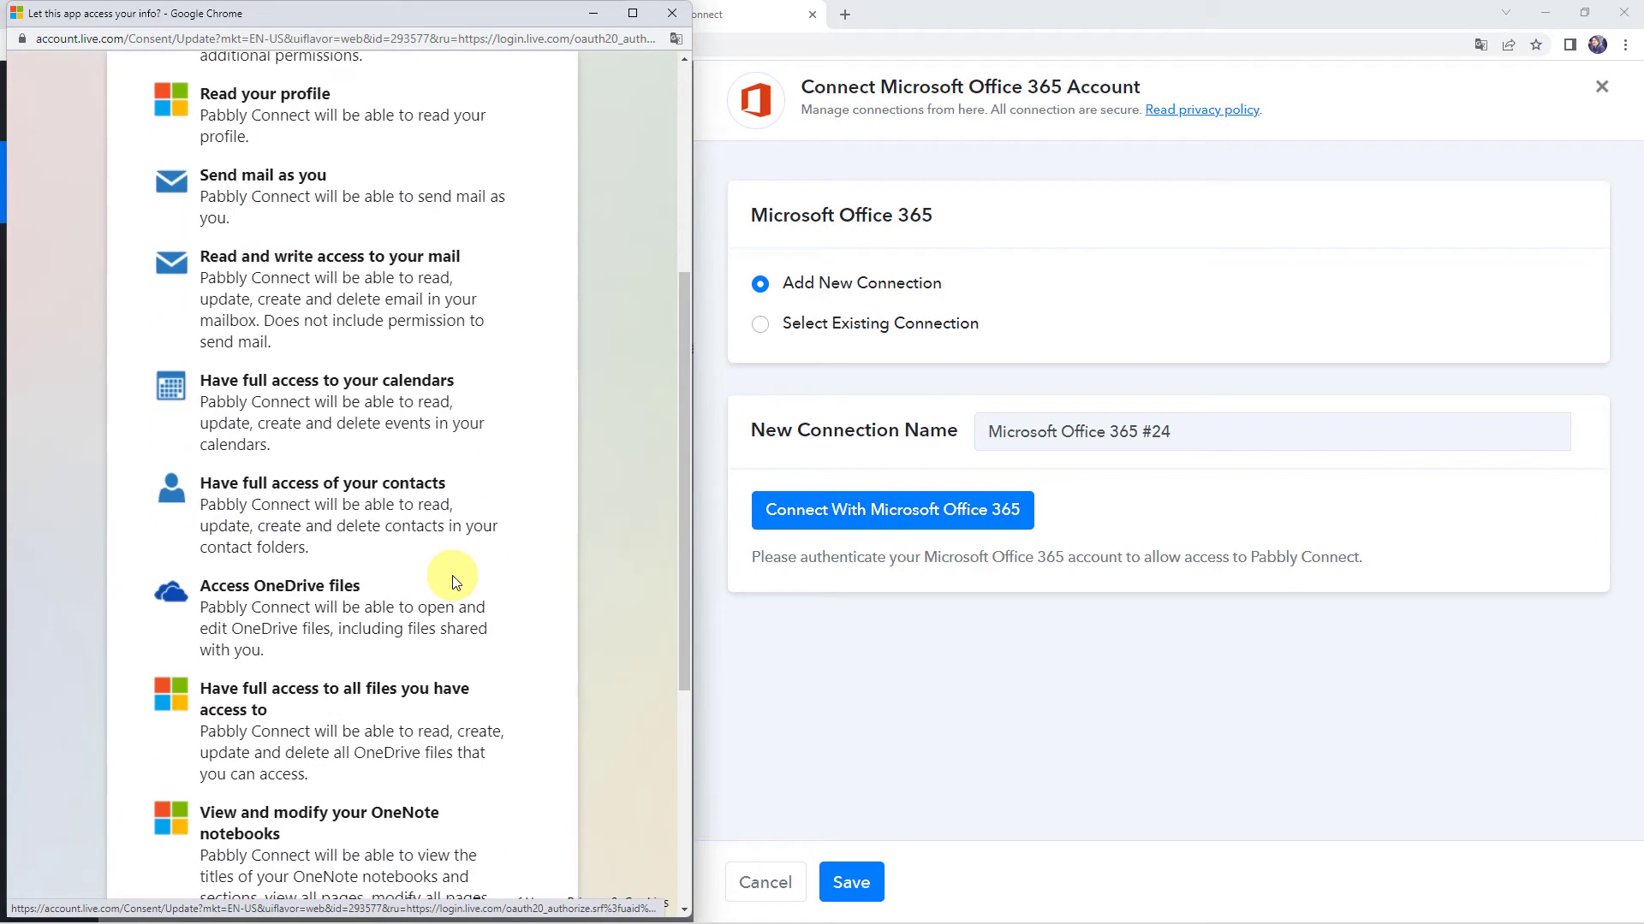
left_click(482, 829)
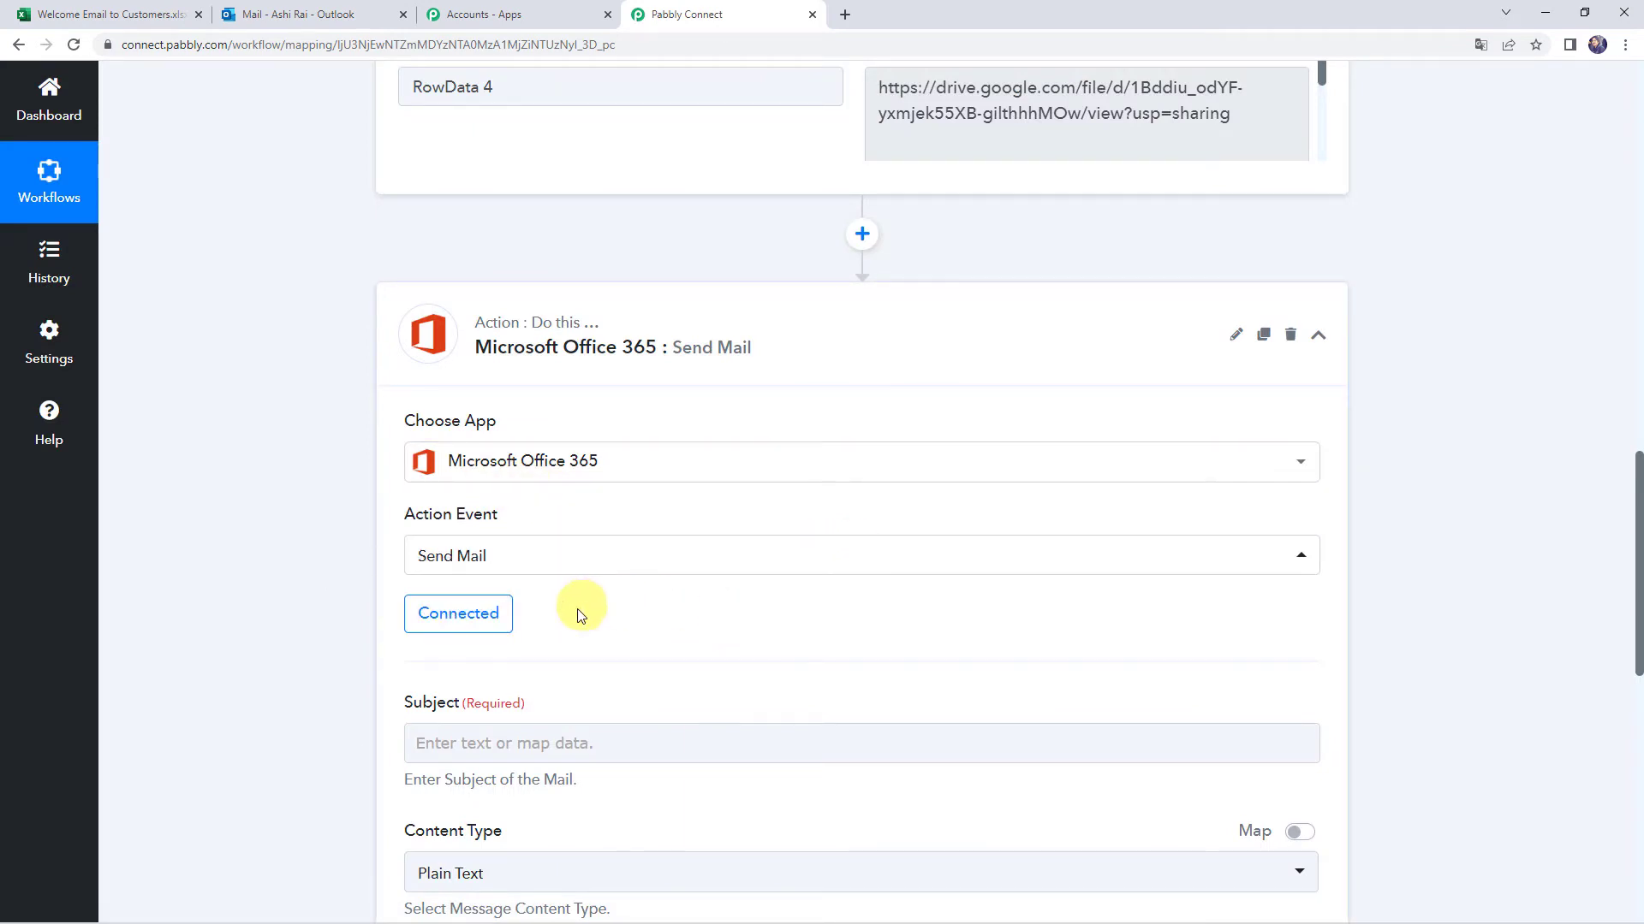
Check which trigger value holds the email subject, and map RowData 2 from the Microsoft Excel trigger to the mail's subject
scroll(576, 610, "down", 4)
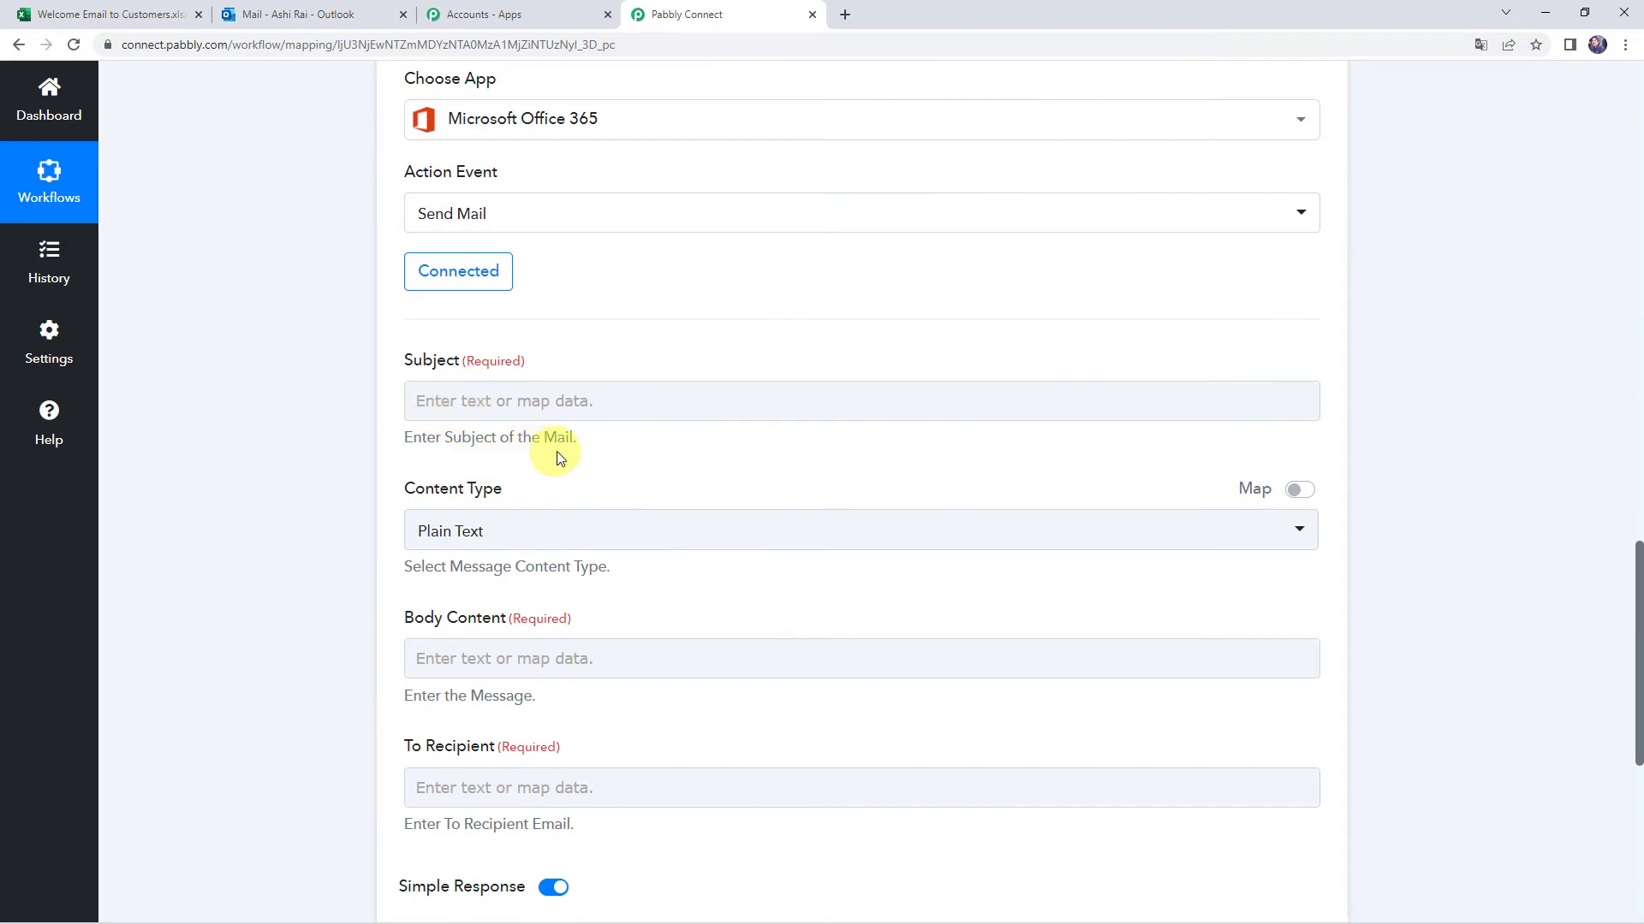
scroll(322, 441, "up", 1)
scroll(322, 441, "up", 10)
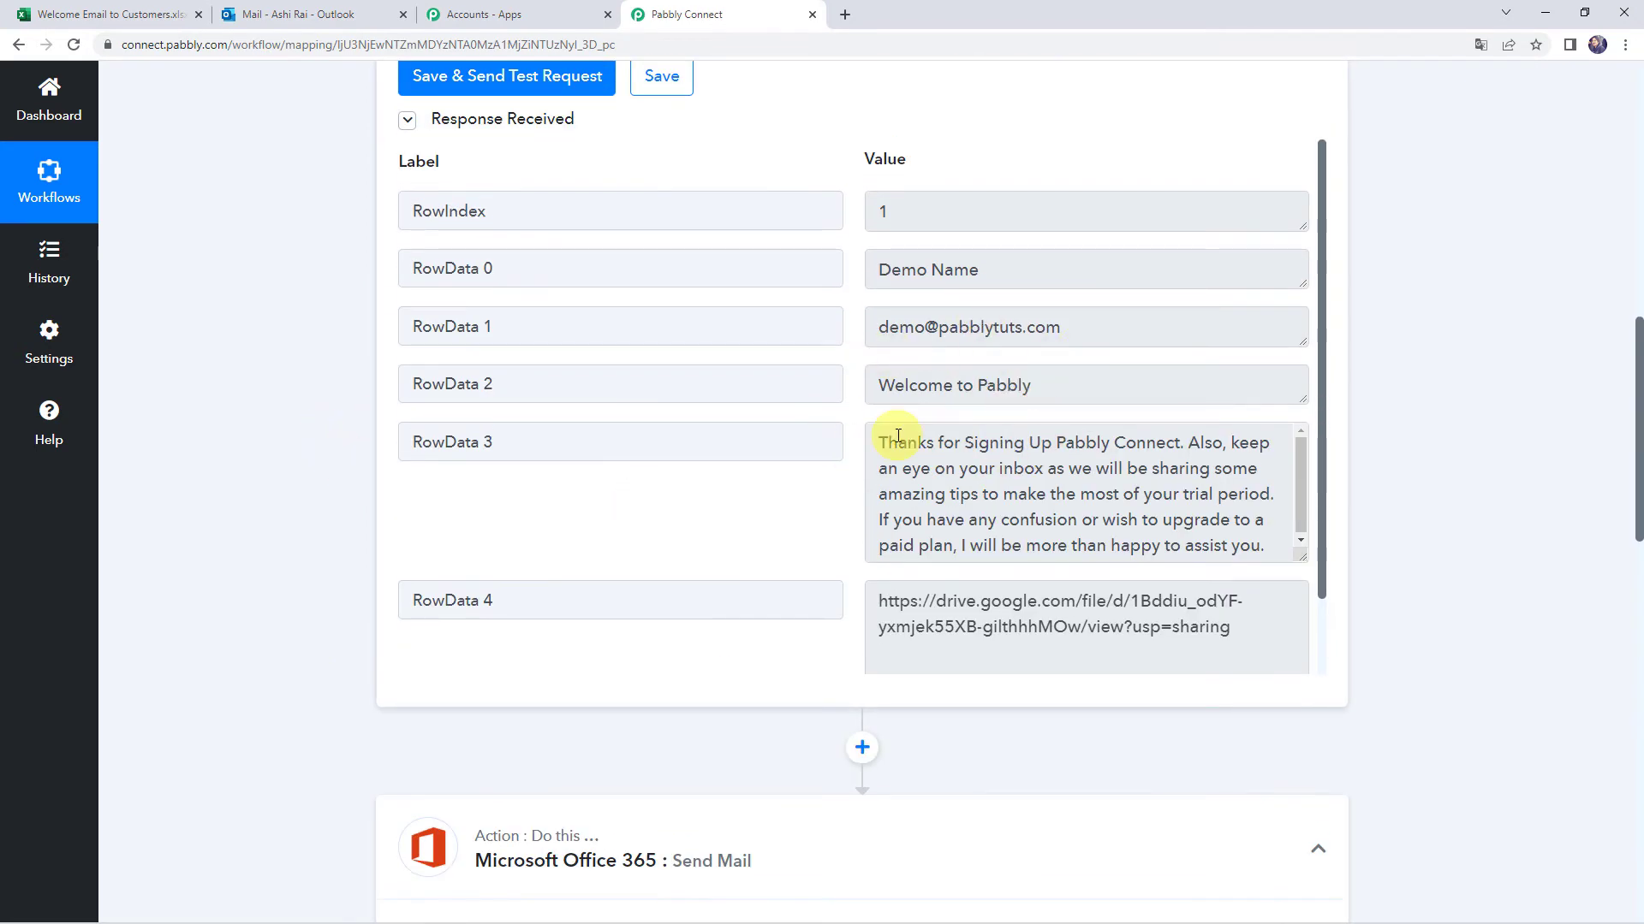
left_click_drag(1068, 382, 536, 363)
left_click(289, 440)
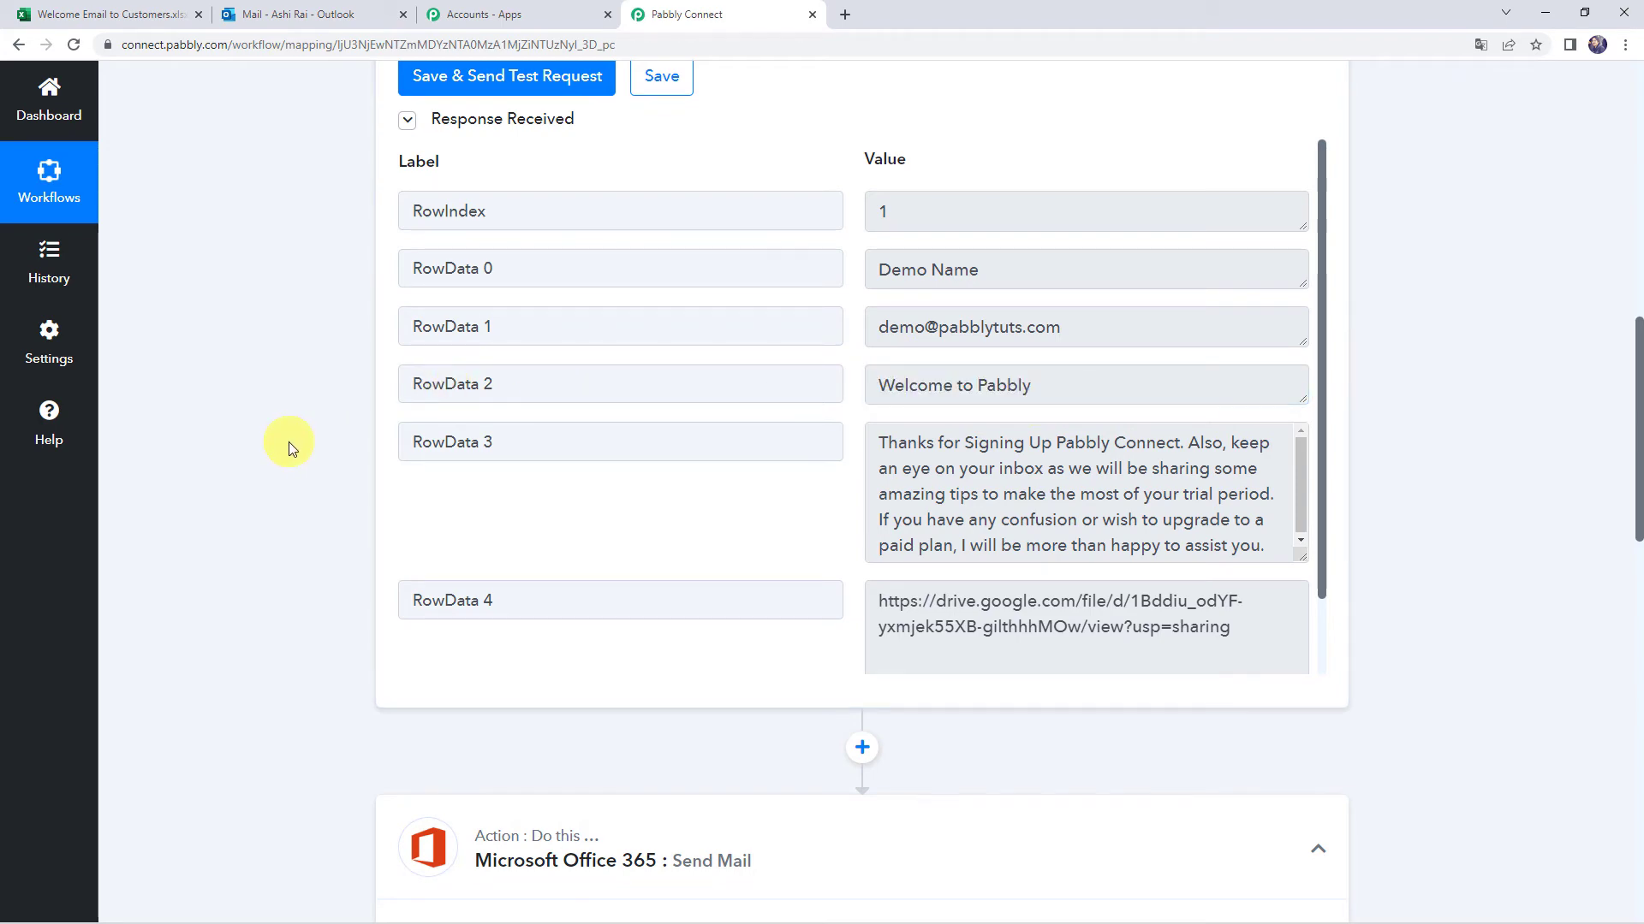
scroll(290, 442, "down", 9)
left_click(460, 324)
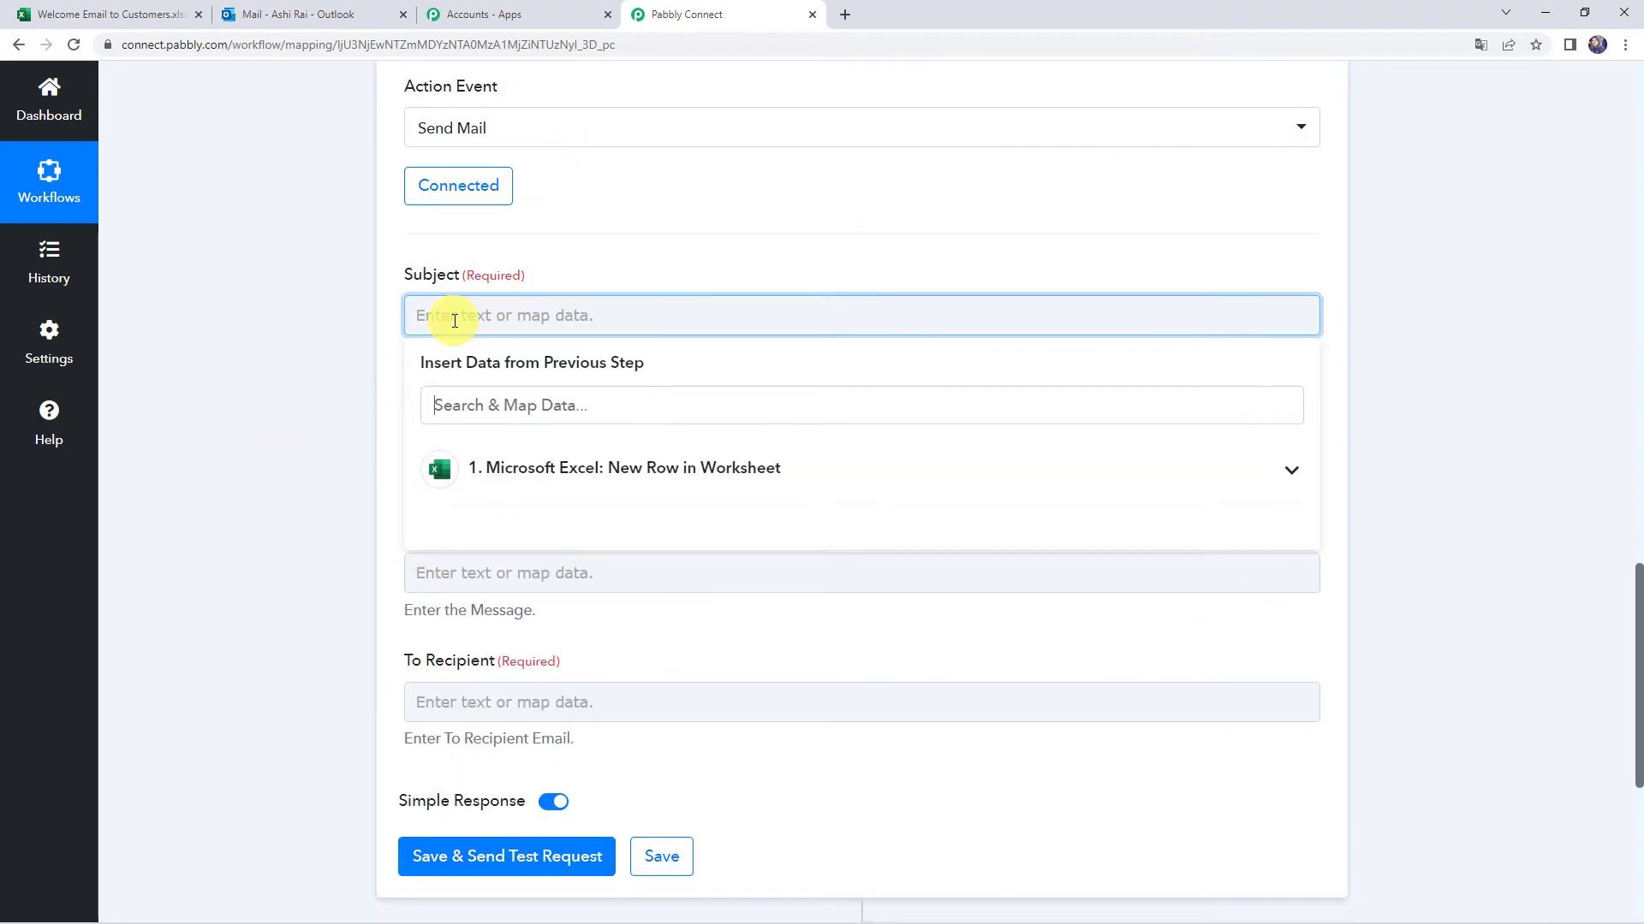
left_click(515, 484)
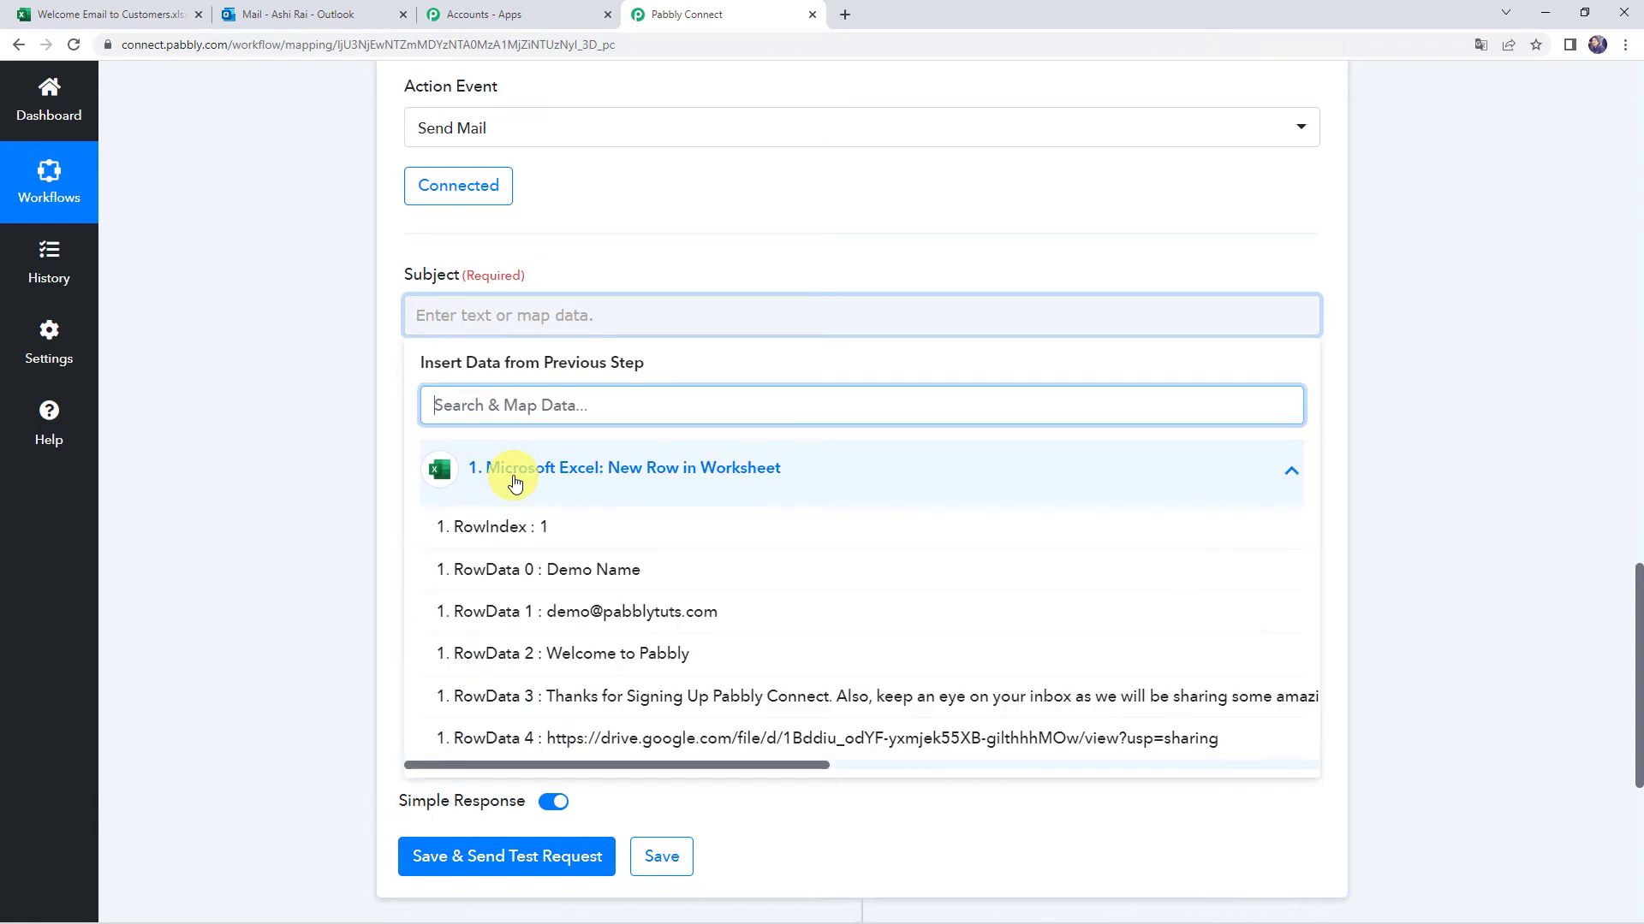
left_click(630, 657)
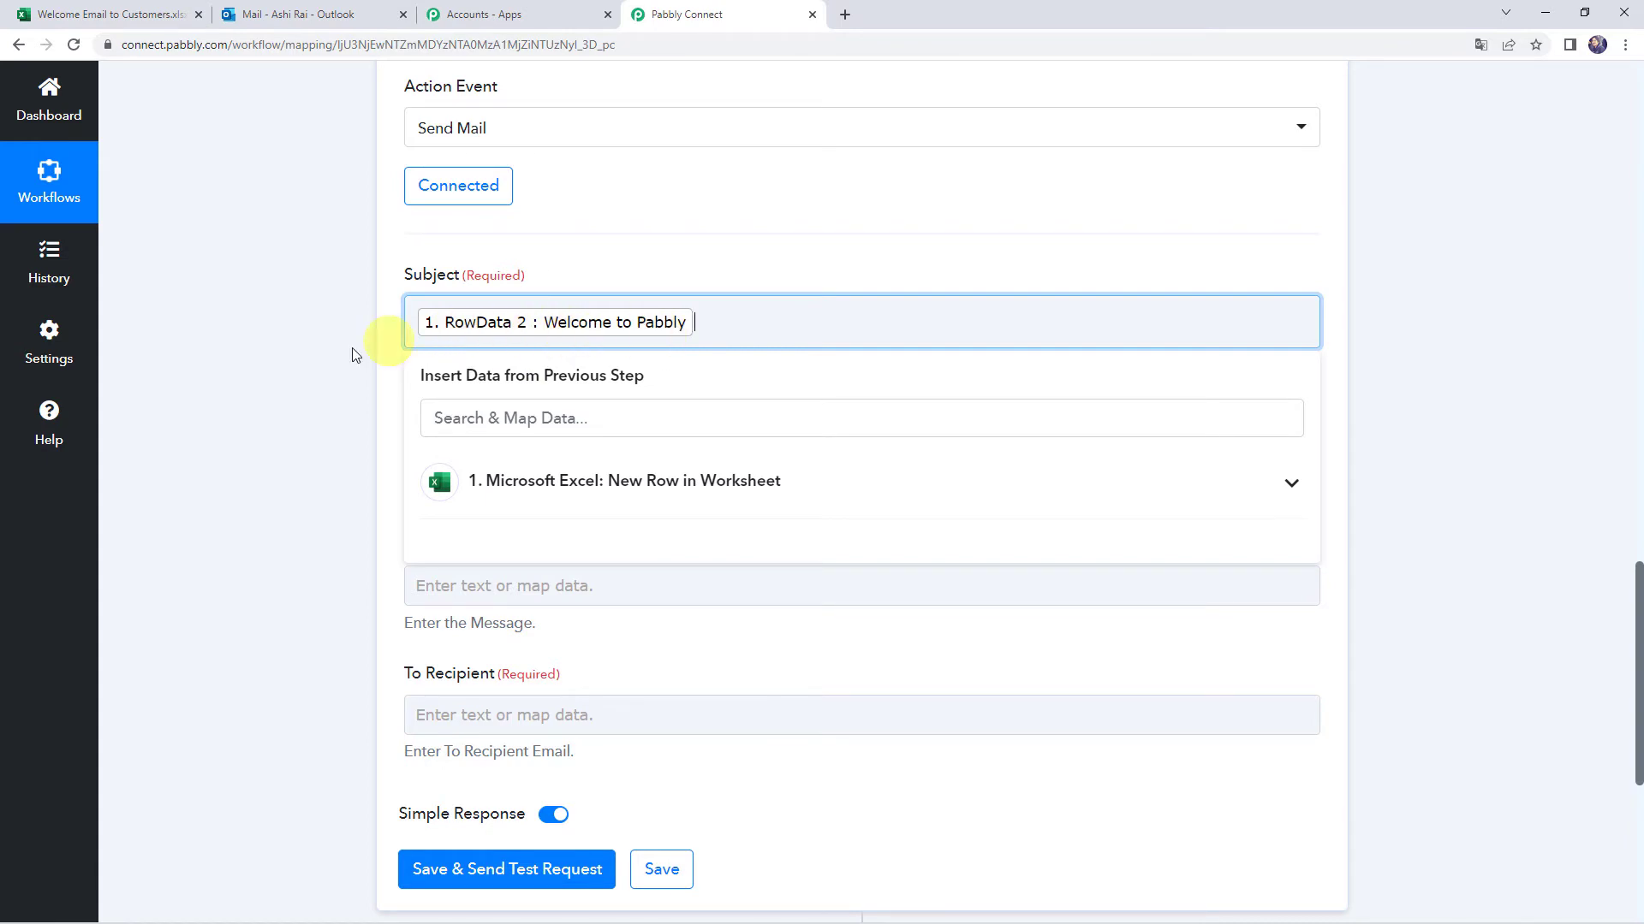
left_click(297, 397)
Set the mail's content type to Plain Text
scroll(296, 398, "down", 2)
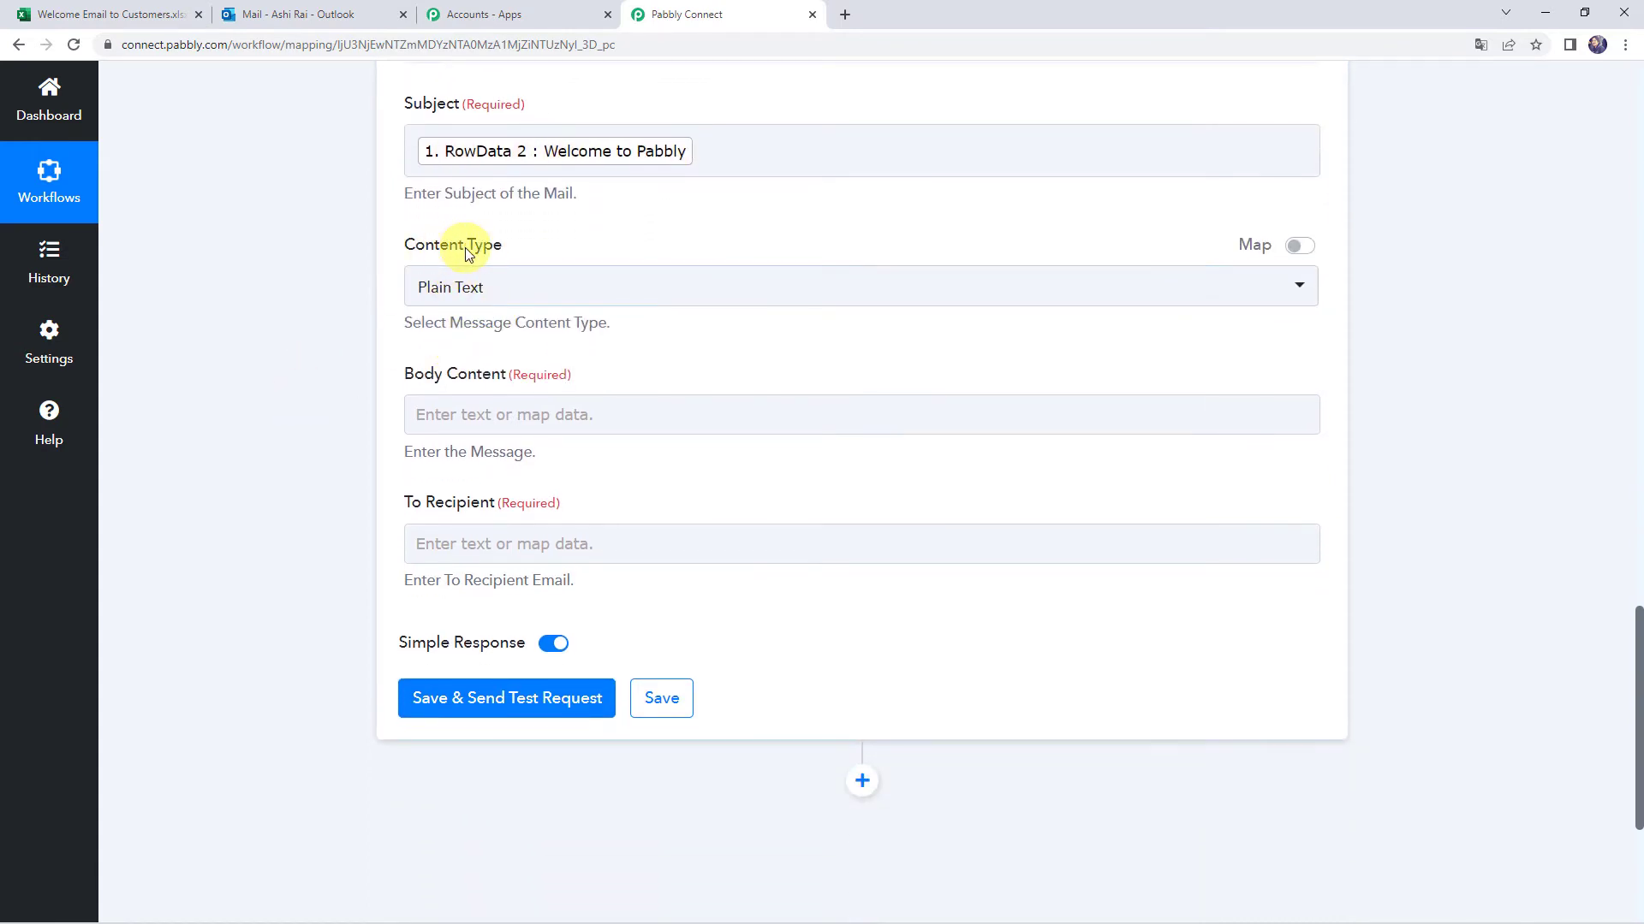
left_click(467, 287)
left_click(458, 394)
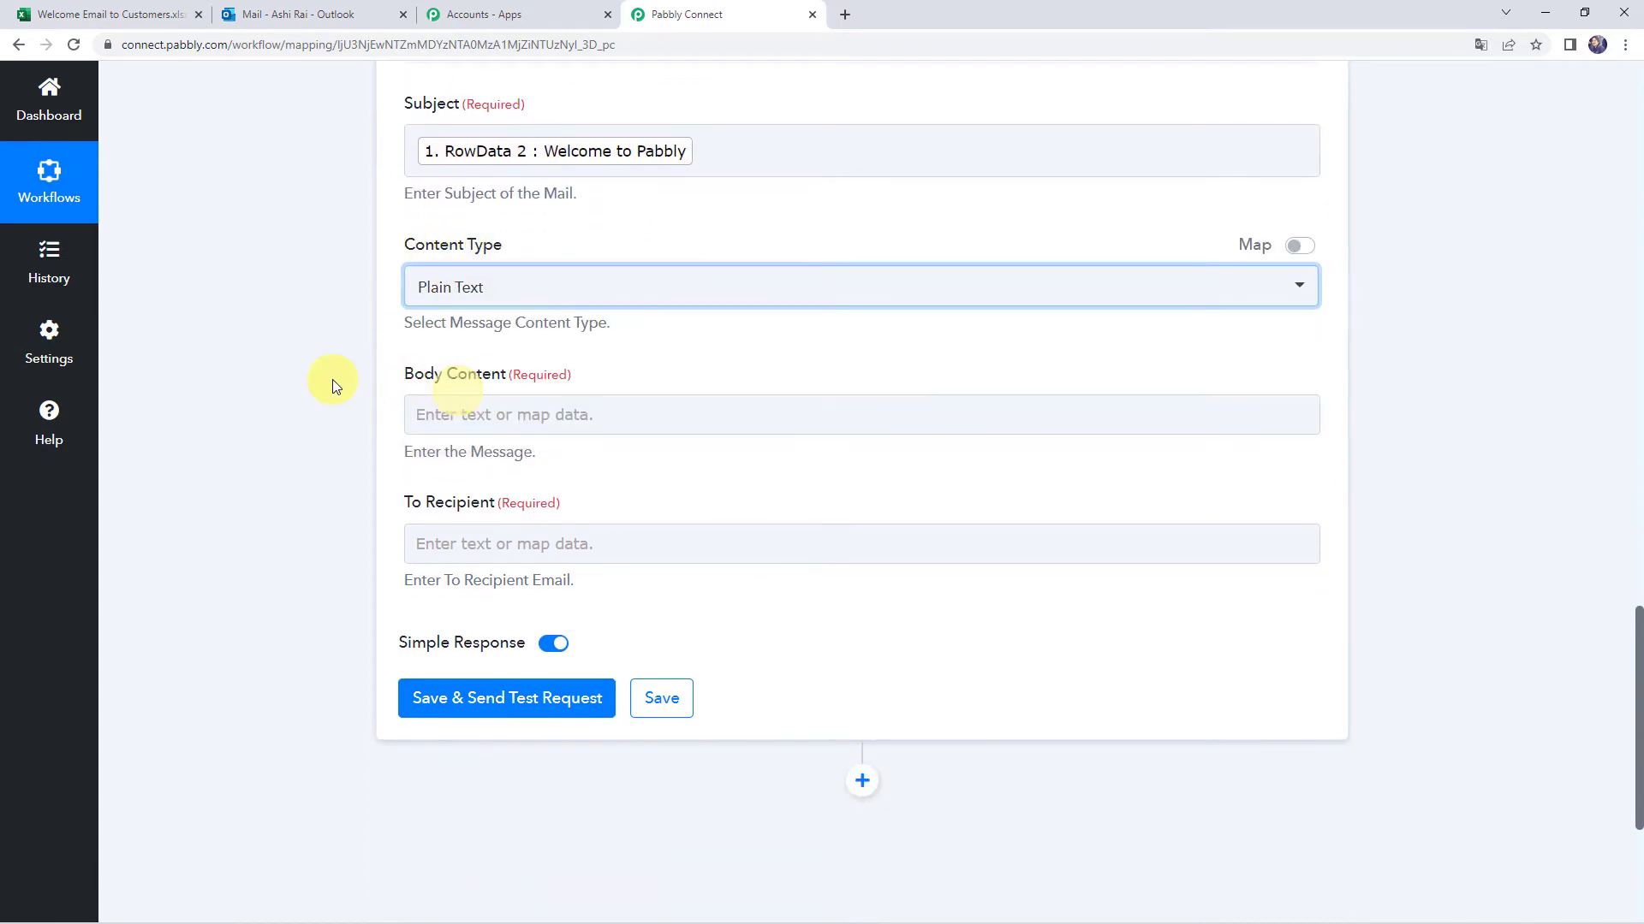
Start the mail's body content with the greeting "Hello", the mapped RowData 0 value and a comma
left_click(450, 417)
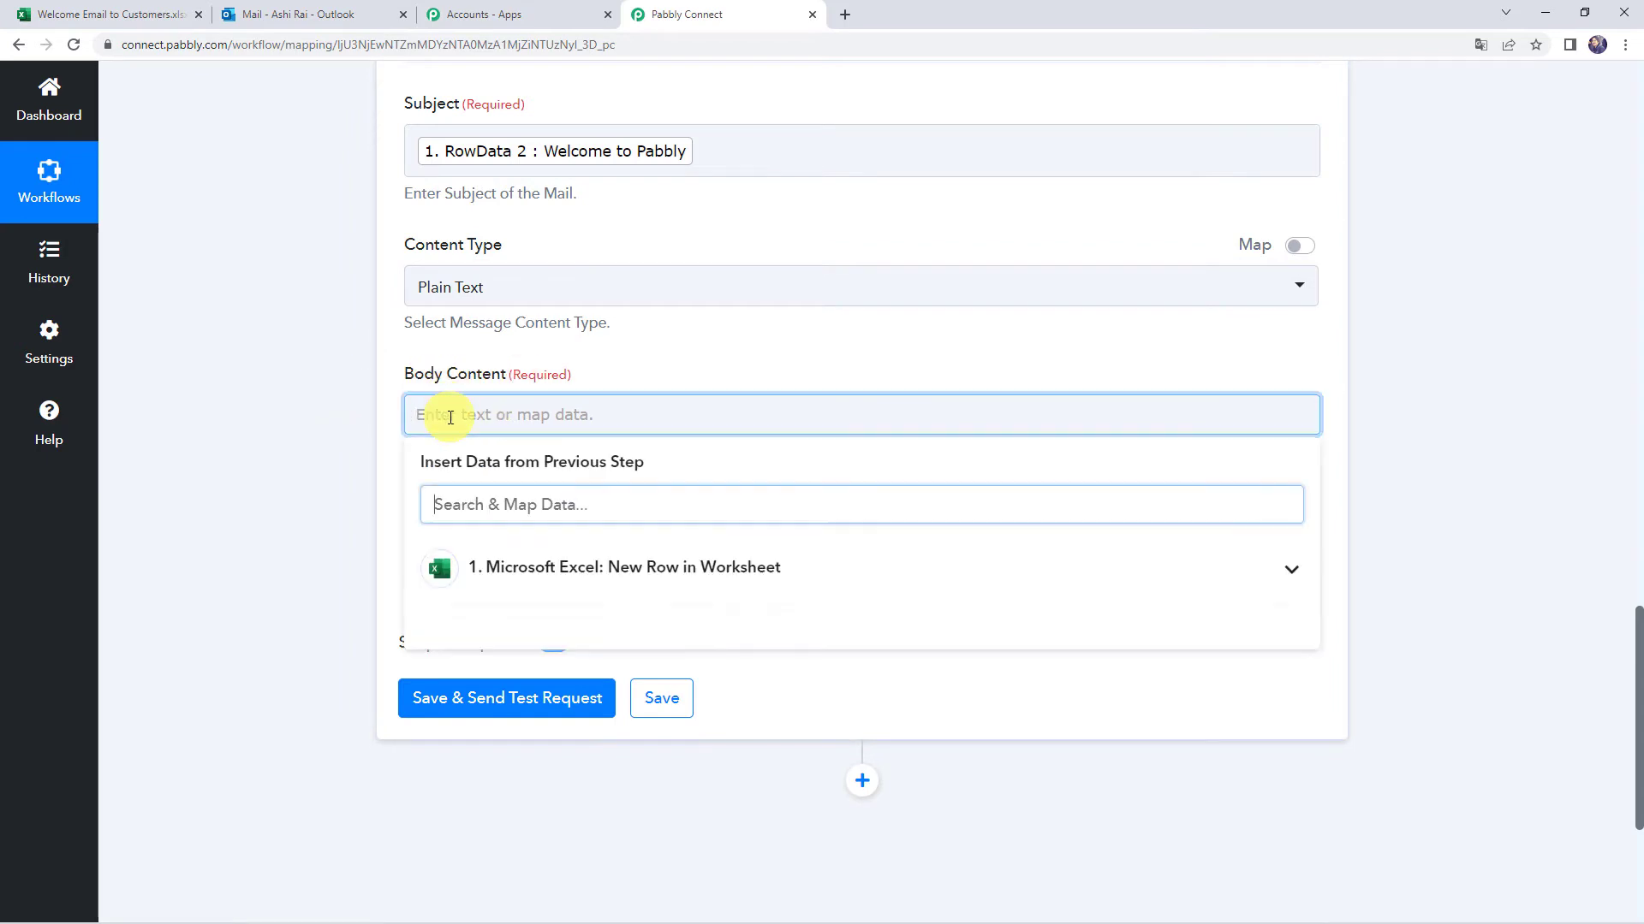
type("H")
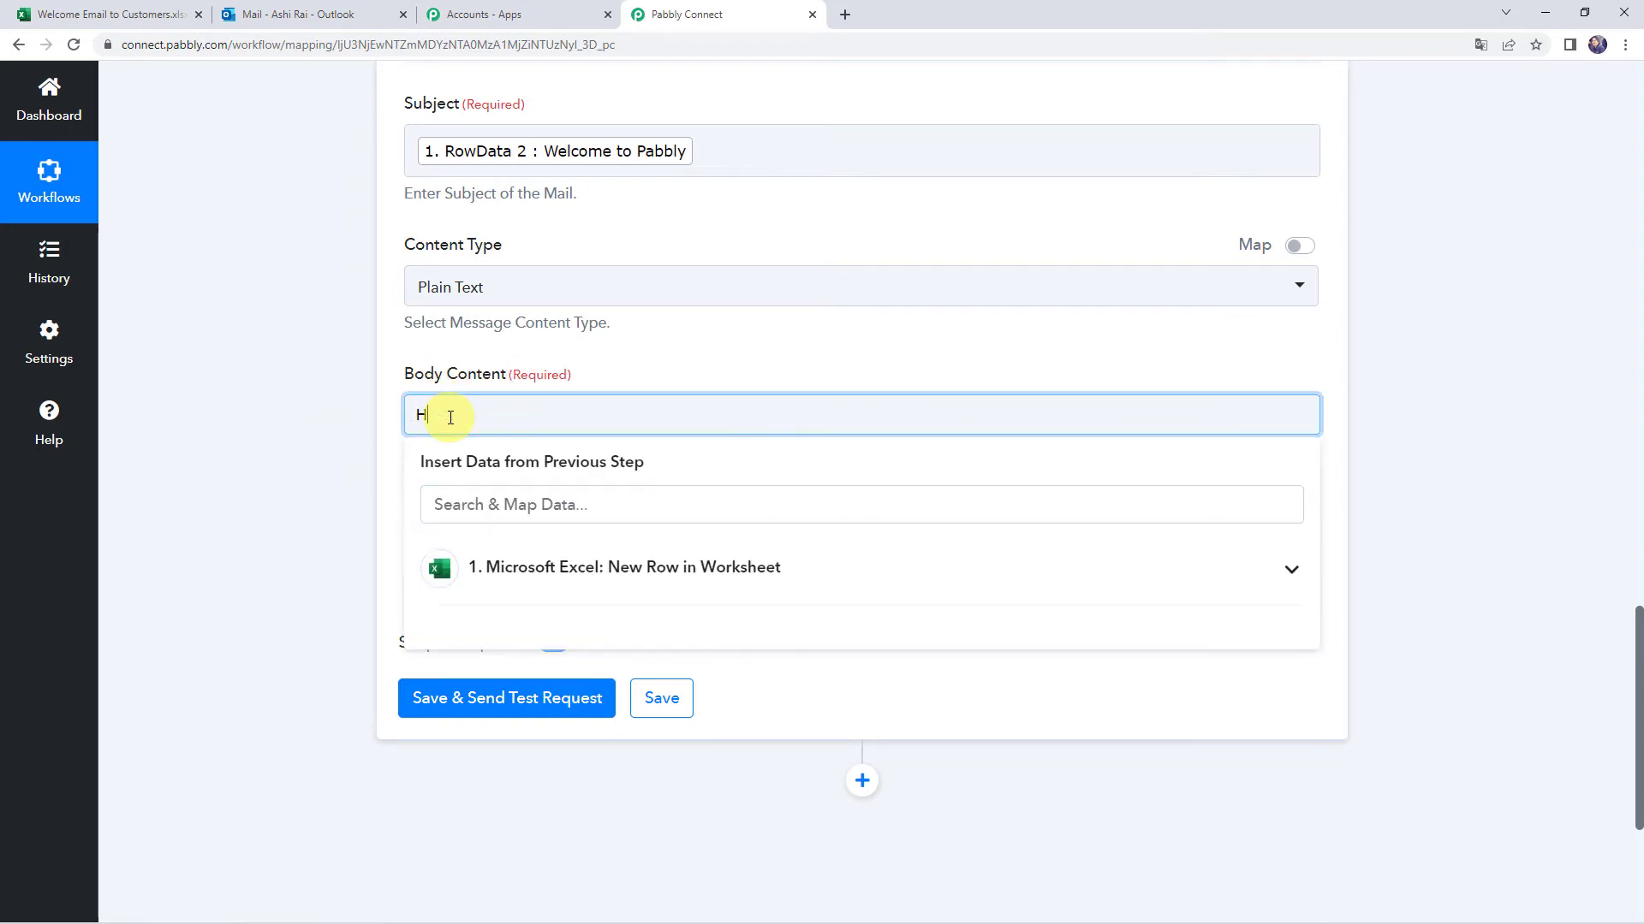
type("ello")
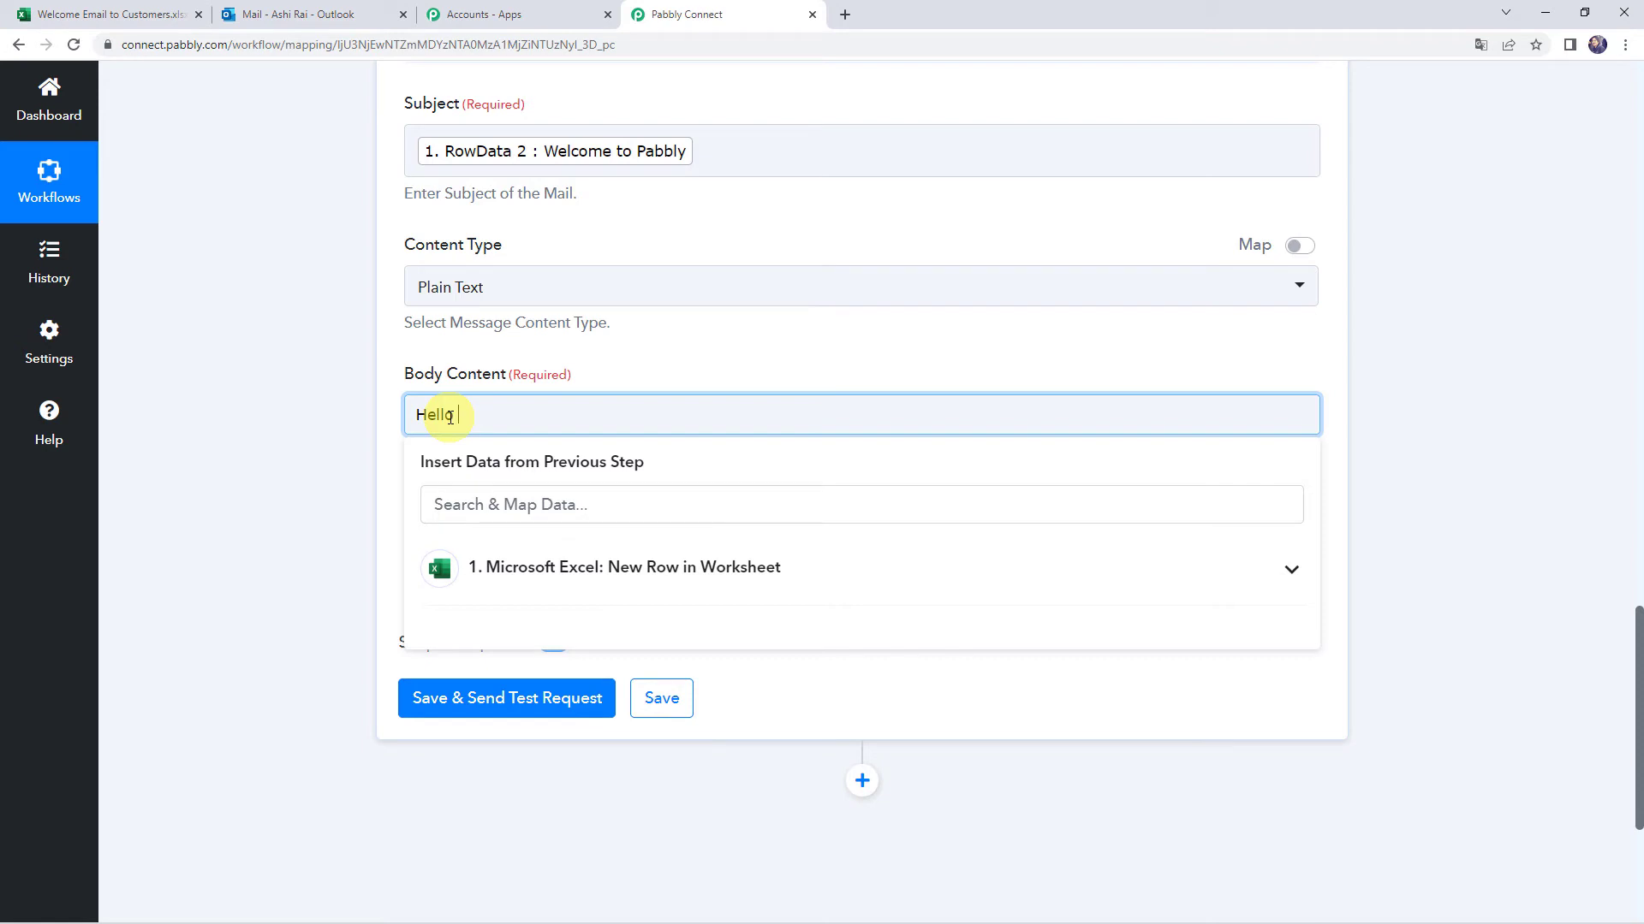
left_click(488, 568)
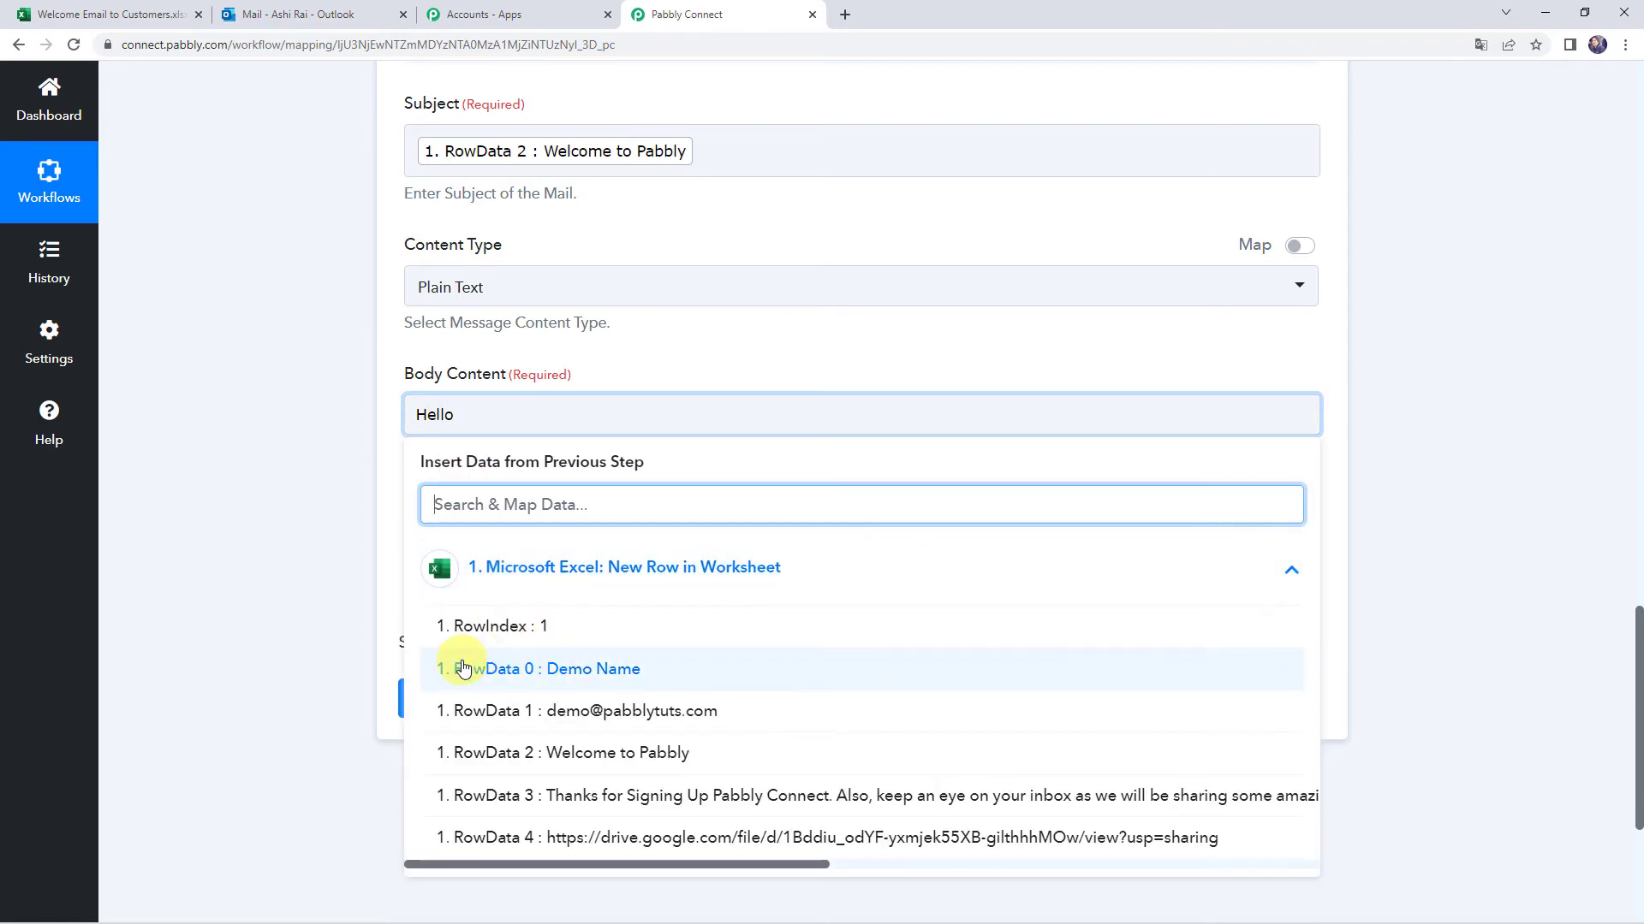
left_click(548, 669)
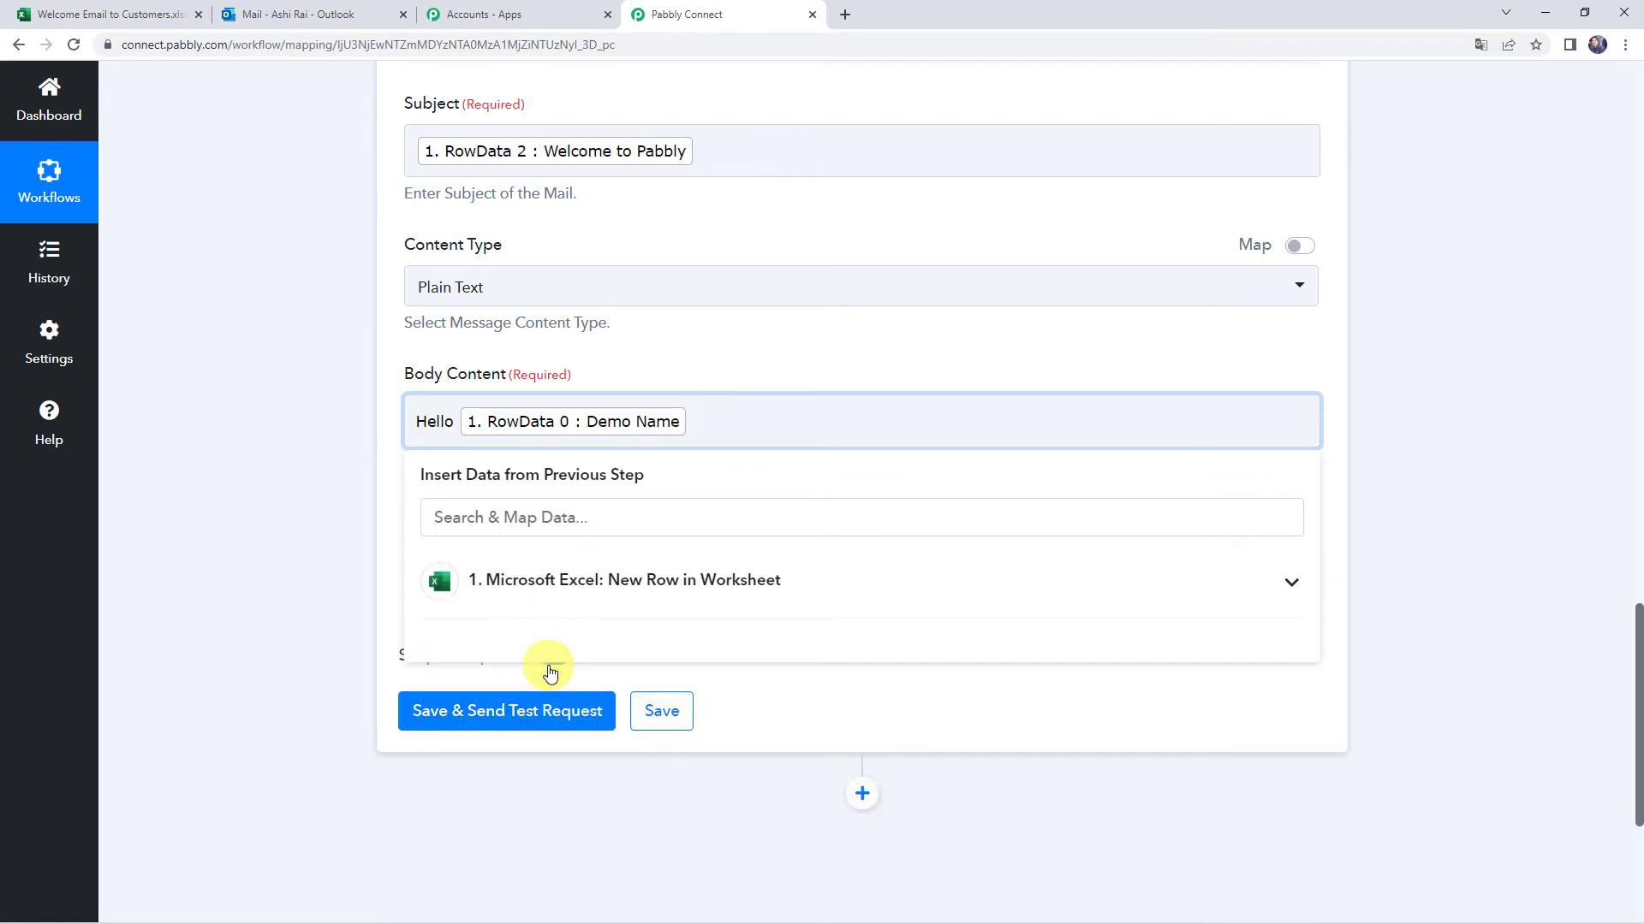
type(",")
key("Return")
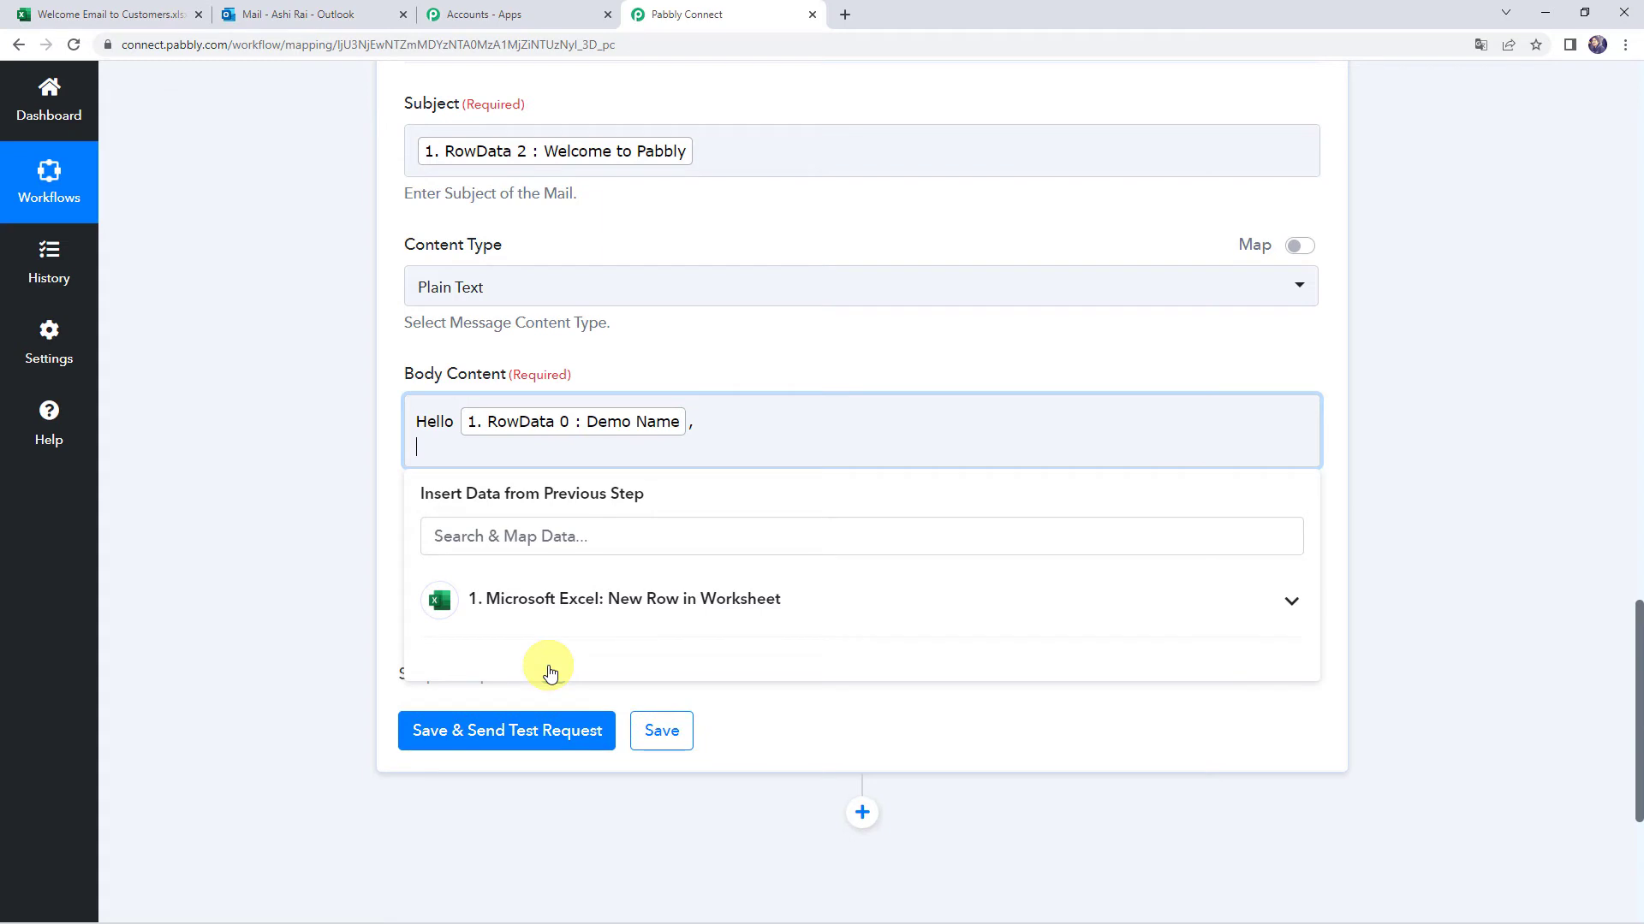
Map RowData 3 as the message below the greeting and add the sign-off "Regards, Pabbly Team"
left_click(569, 616)
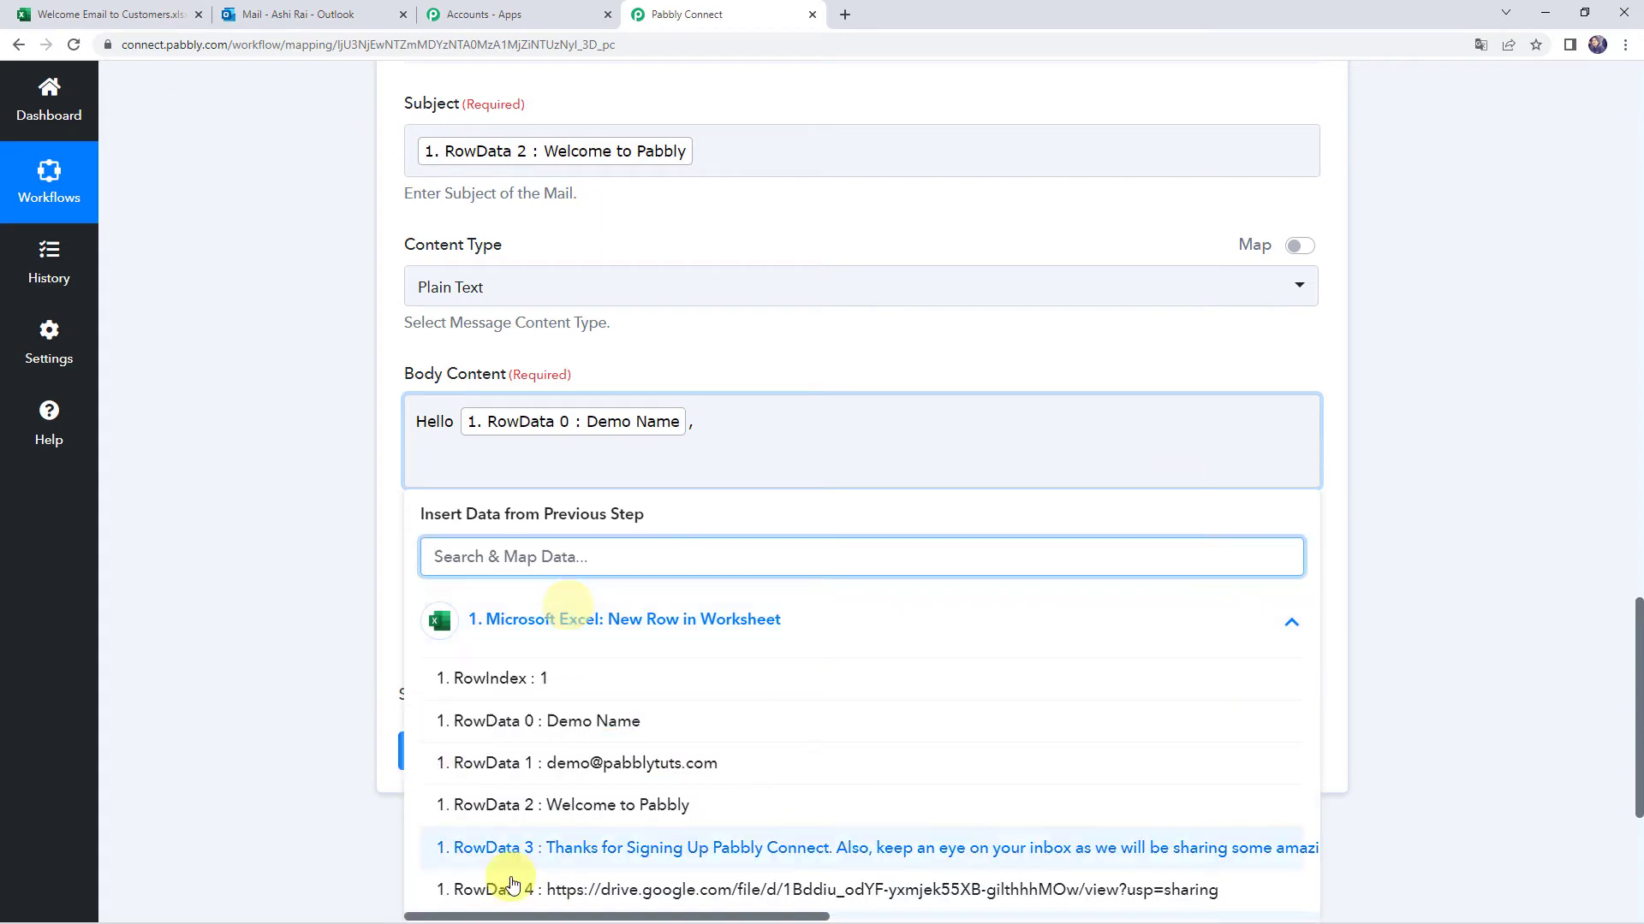
left_click(633, 848)
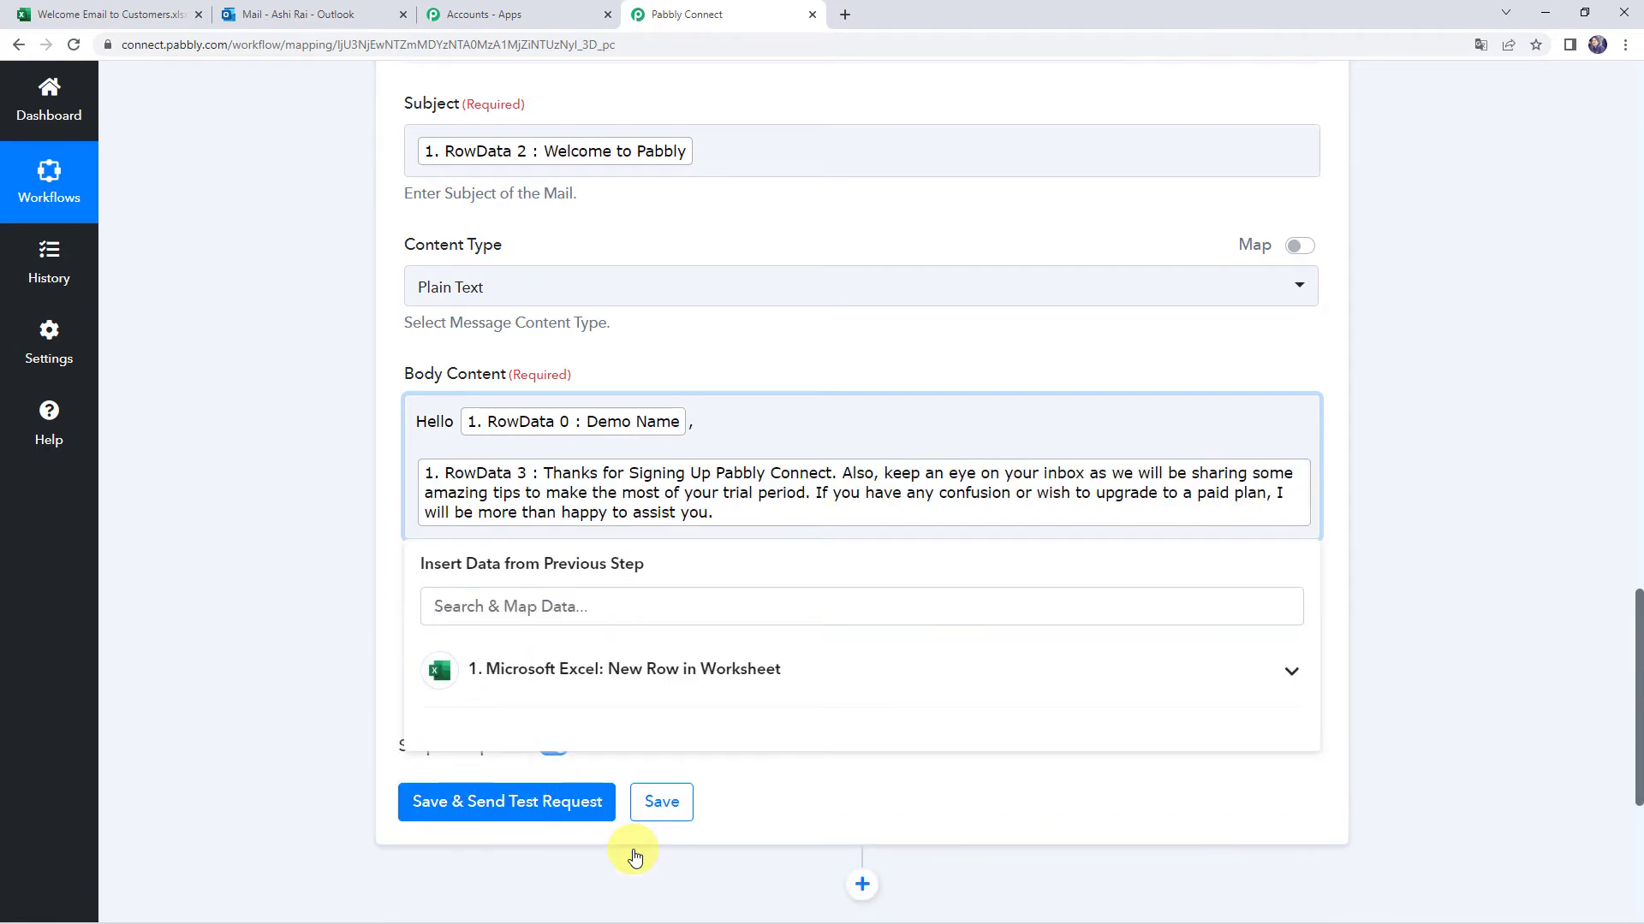
key("Return")
type("Rega")
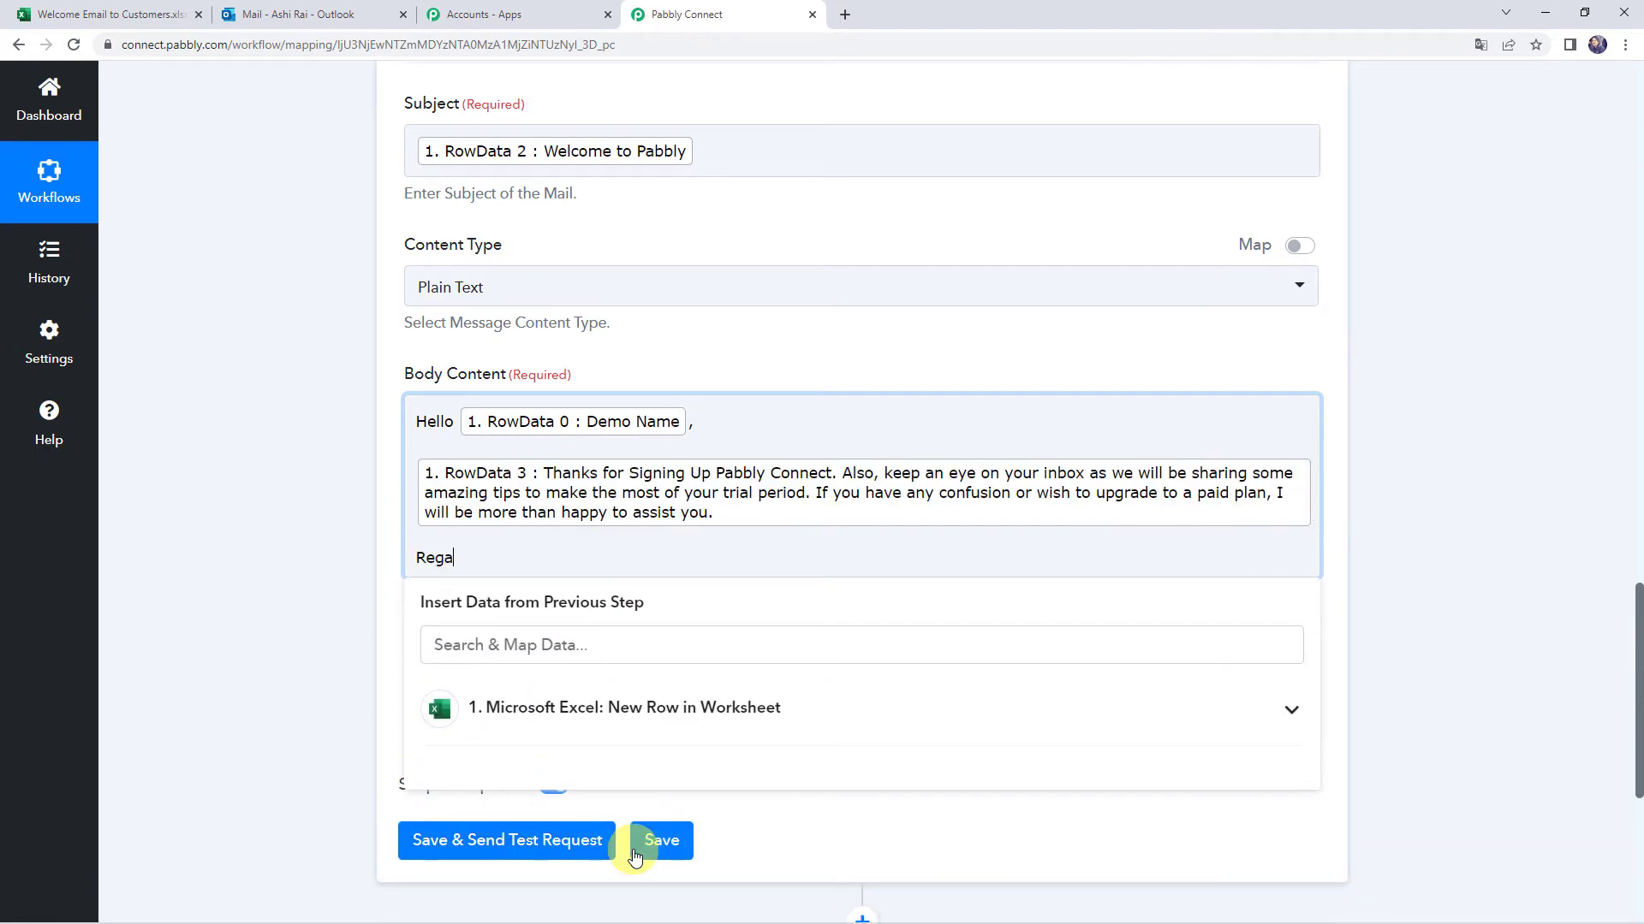
type("rds,")
key("Return")
type("Pabbly Team")
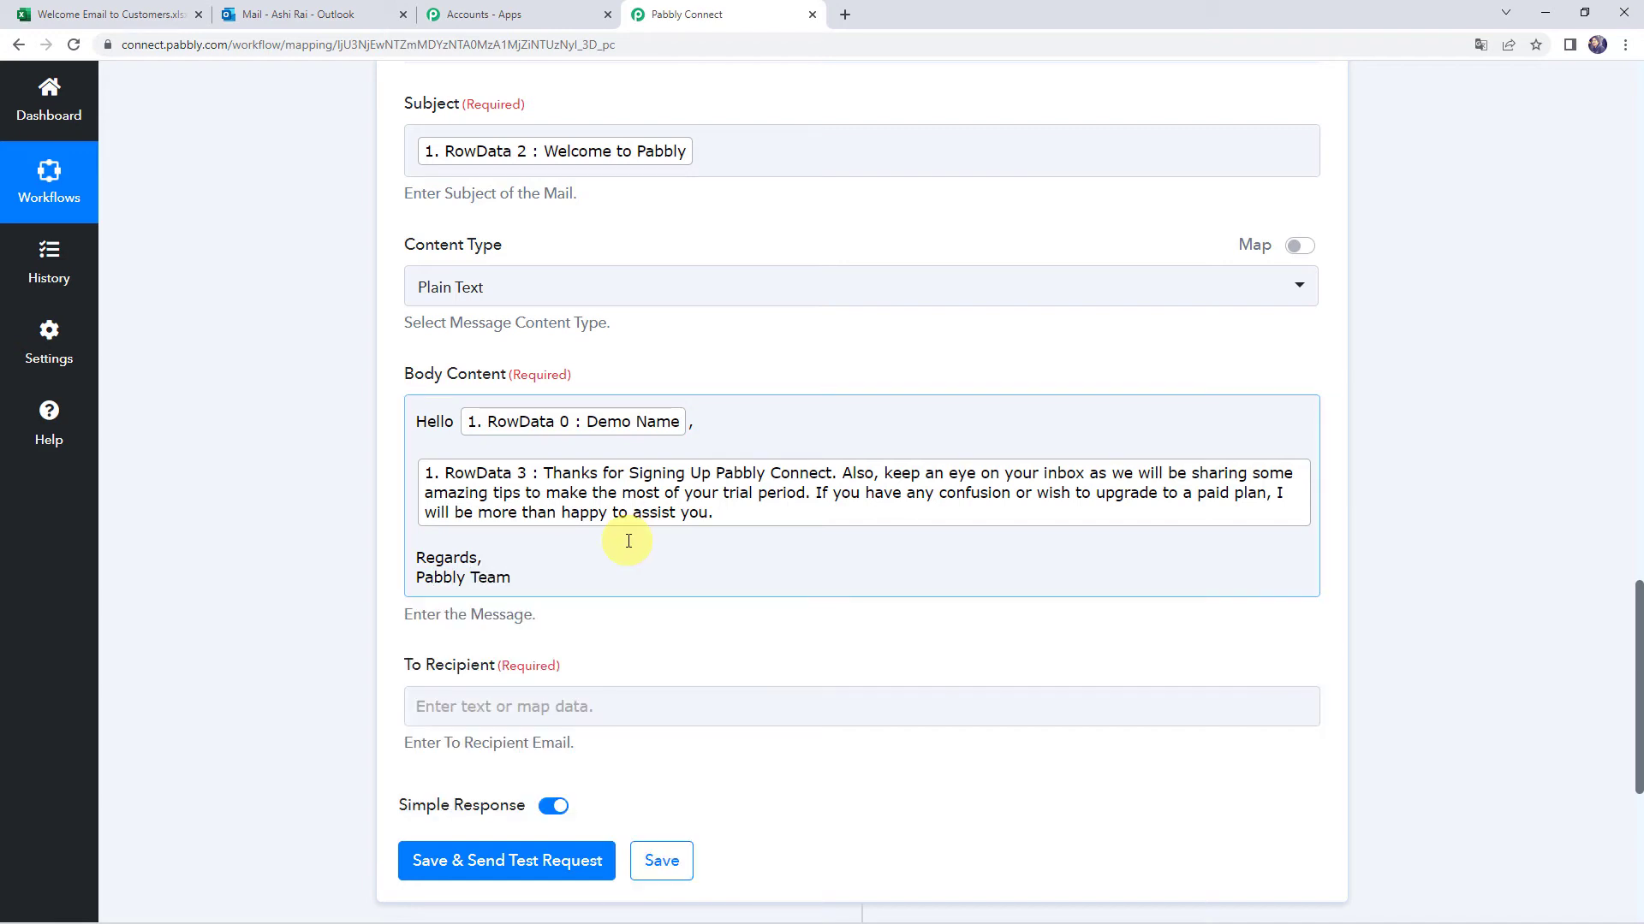
Insert a "File Link:" line with the mapped RowData 4 value above the sign-off, separated from it by blank lines
left_click(625, 542)
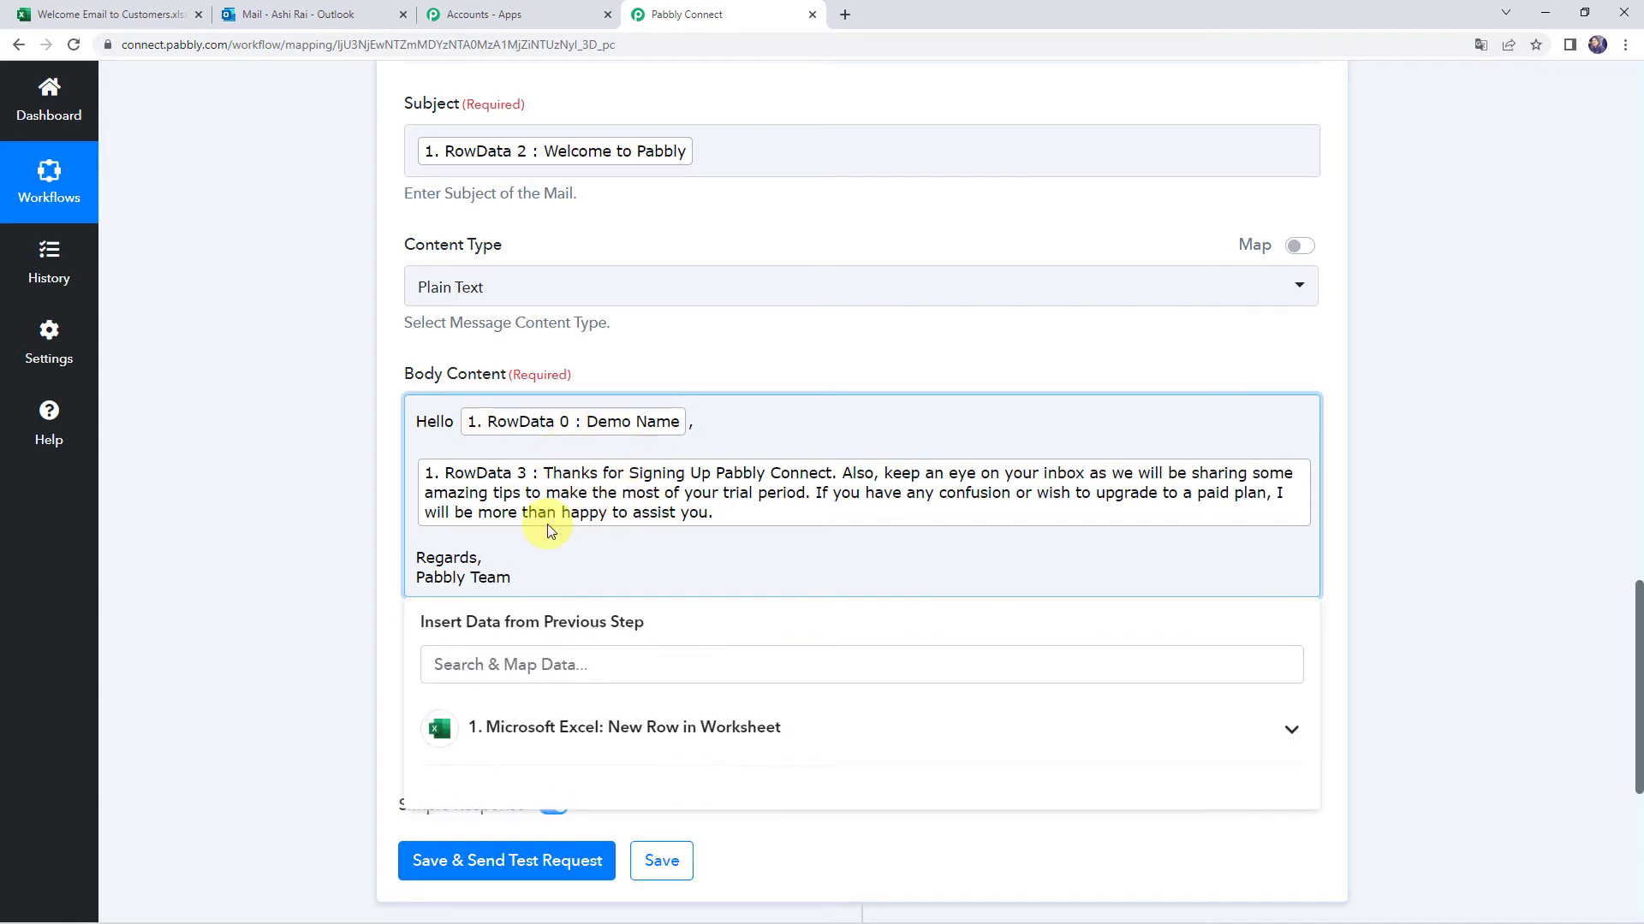
left_click(468, 527)
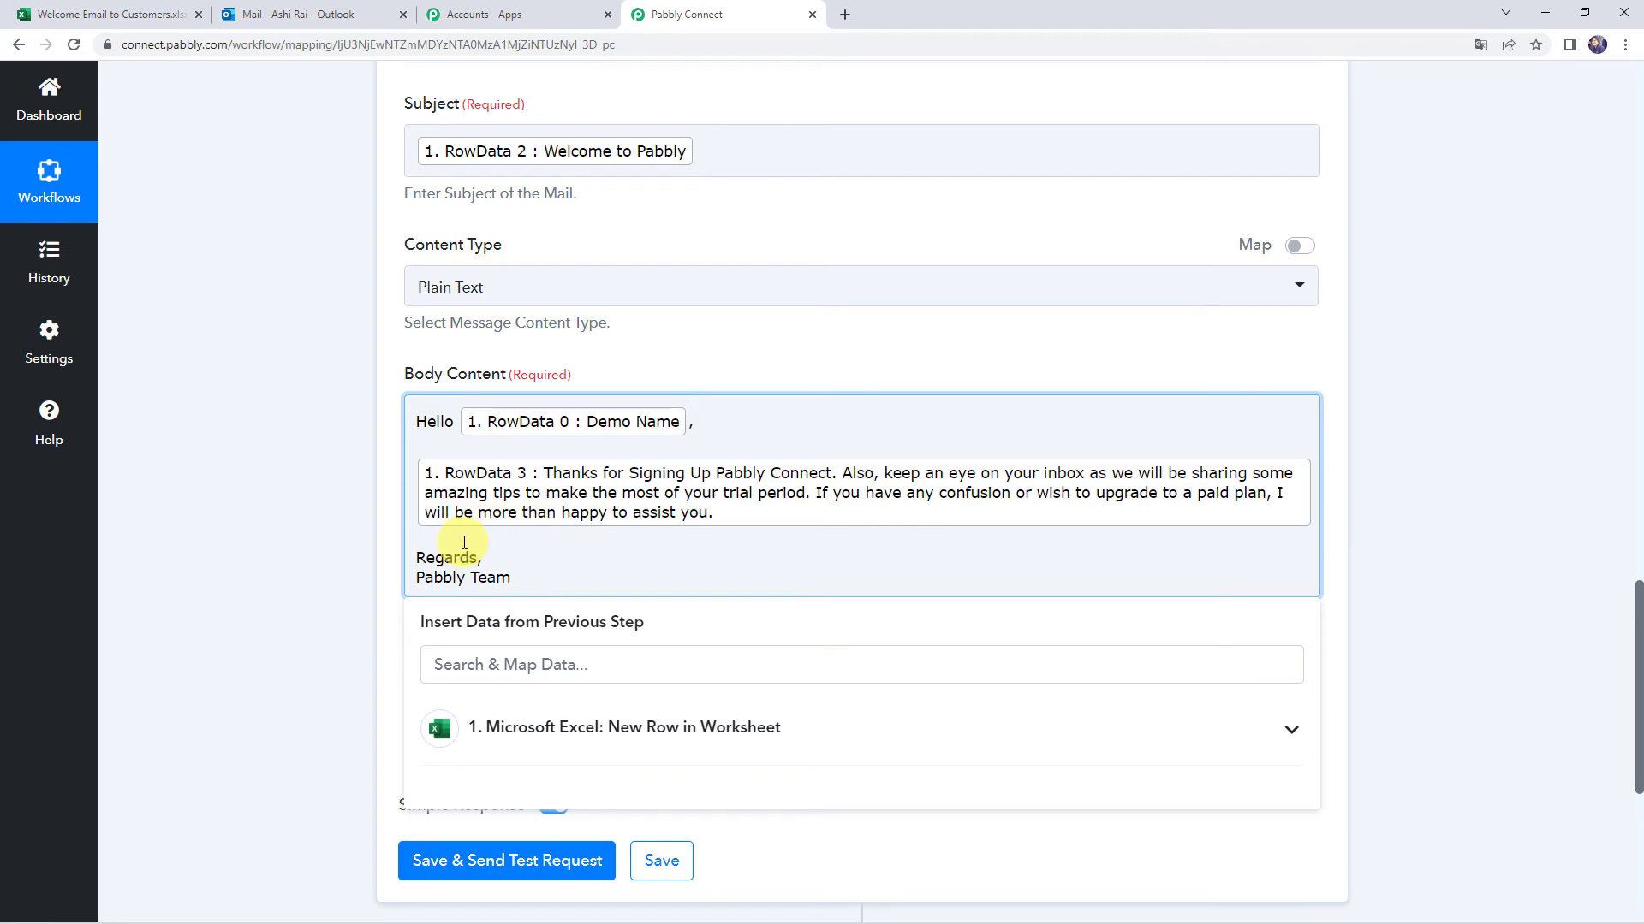
key("Return")
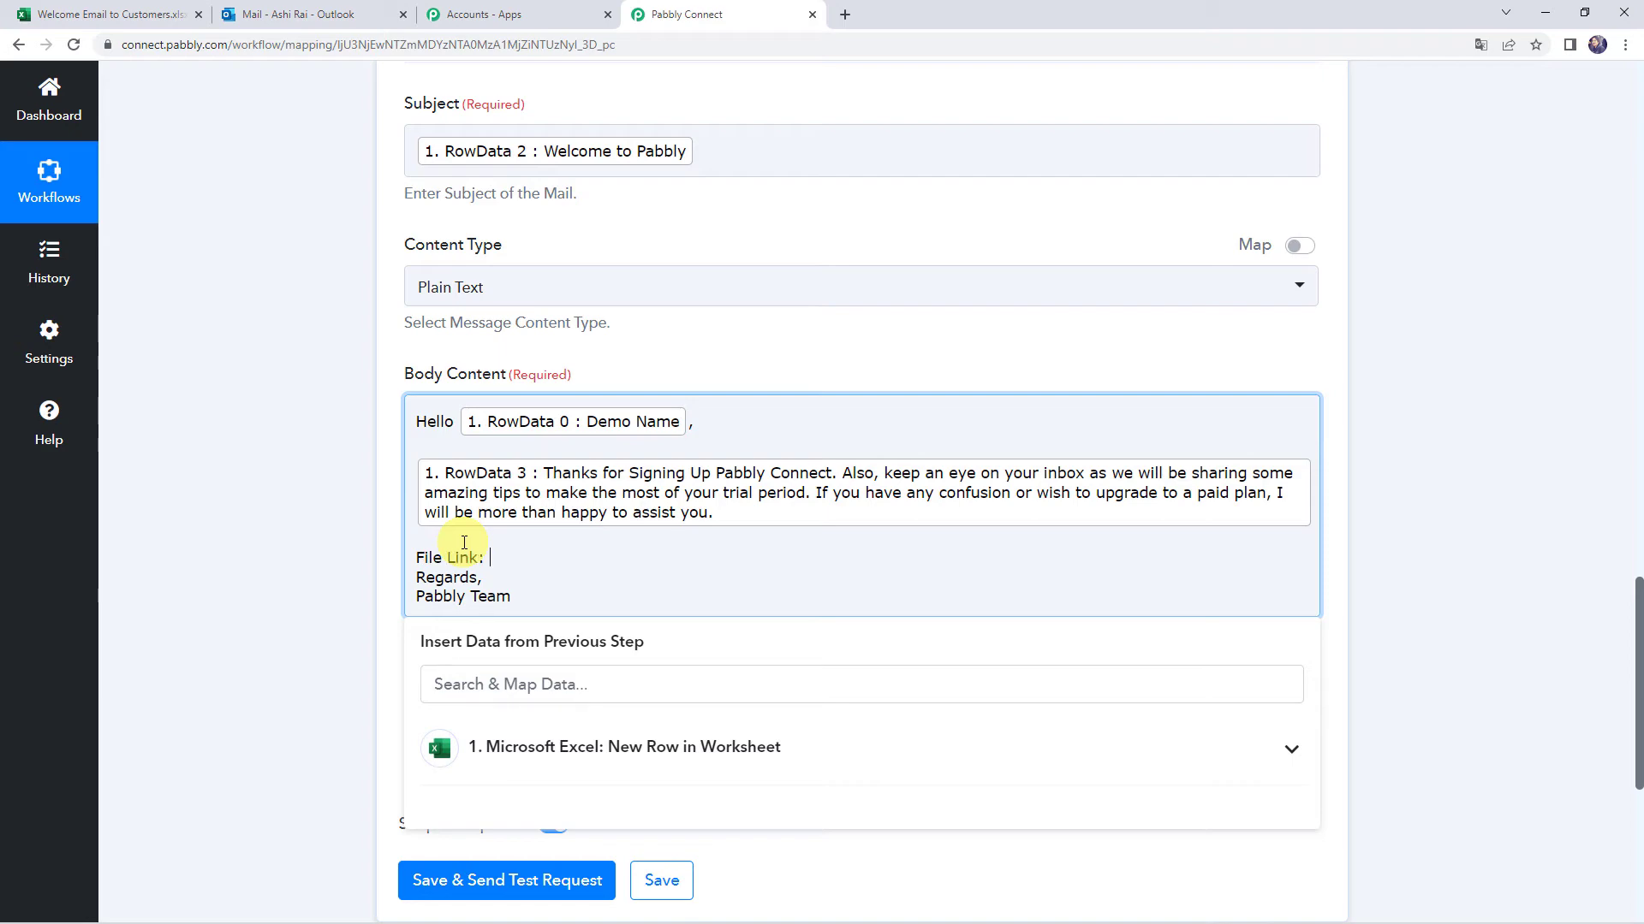
left_click(505, 750)
scroll(214, 632, "down", 4)
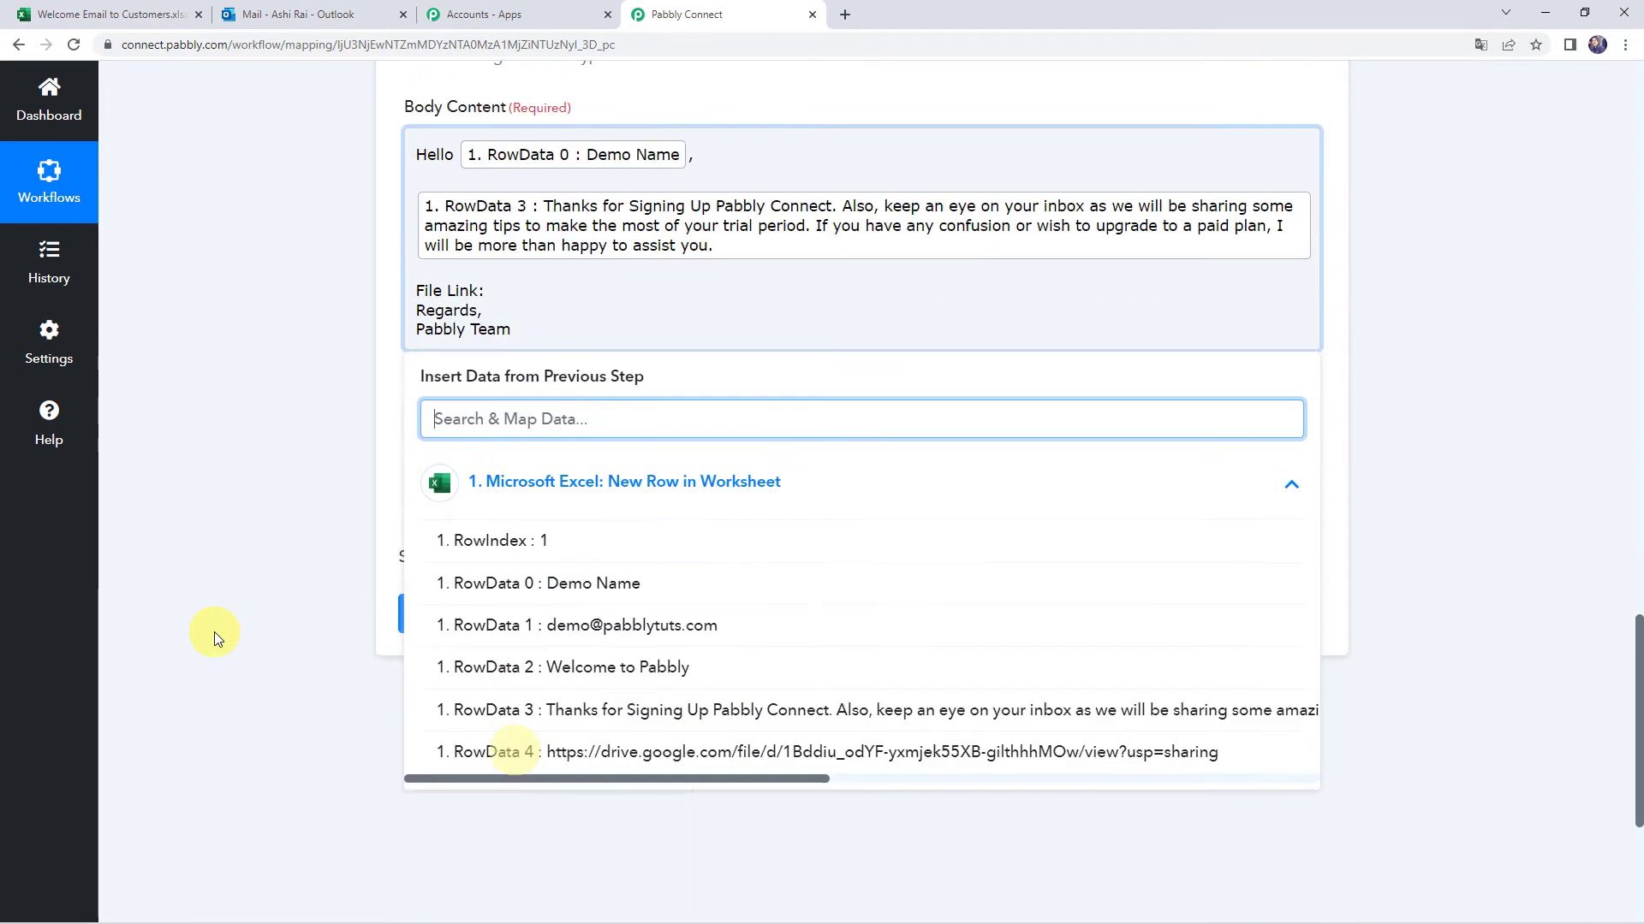
left_click(599, 676)
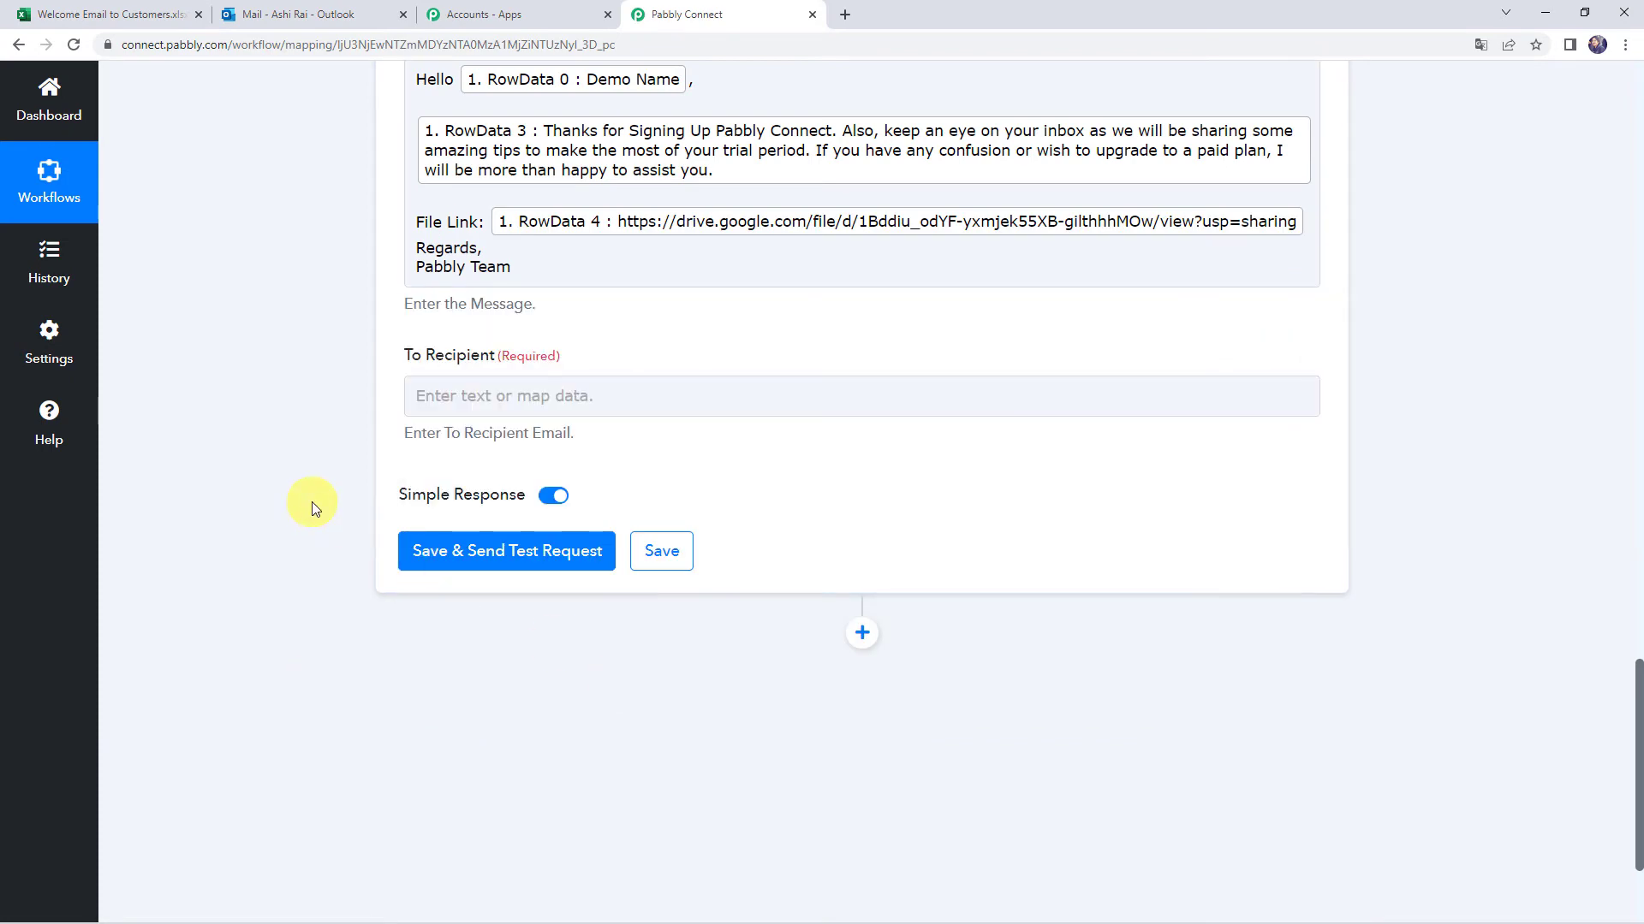
left_click(415, 249)
key("Return")
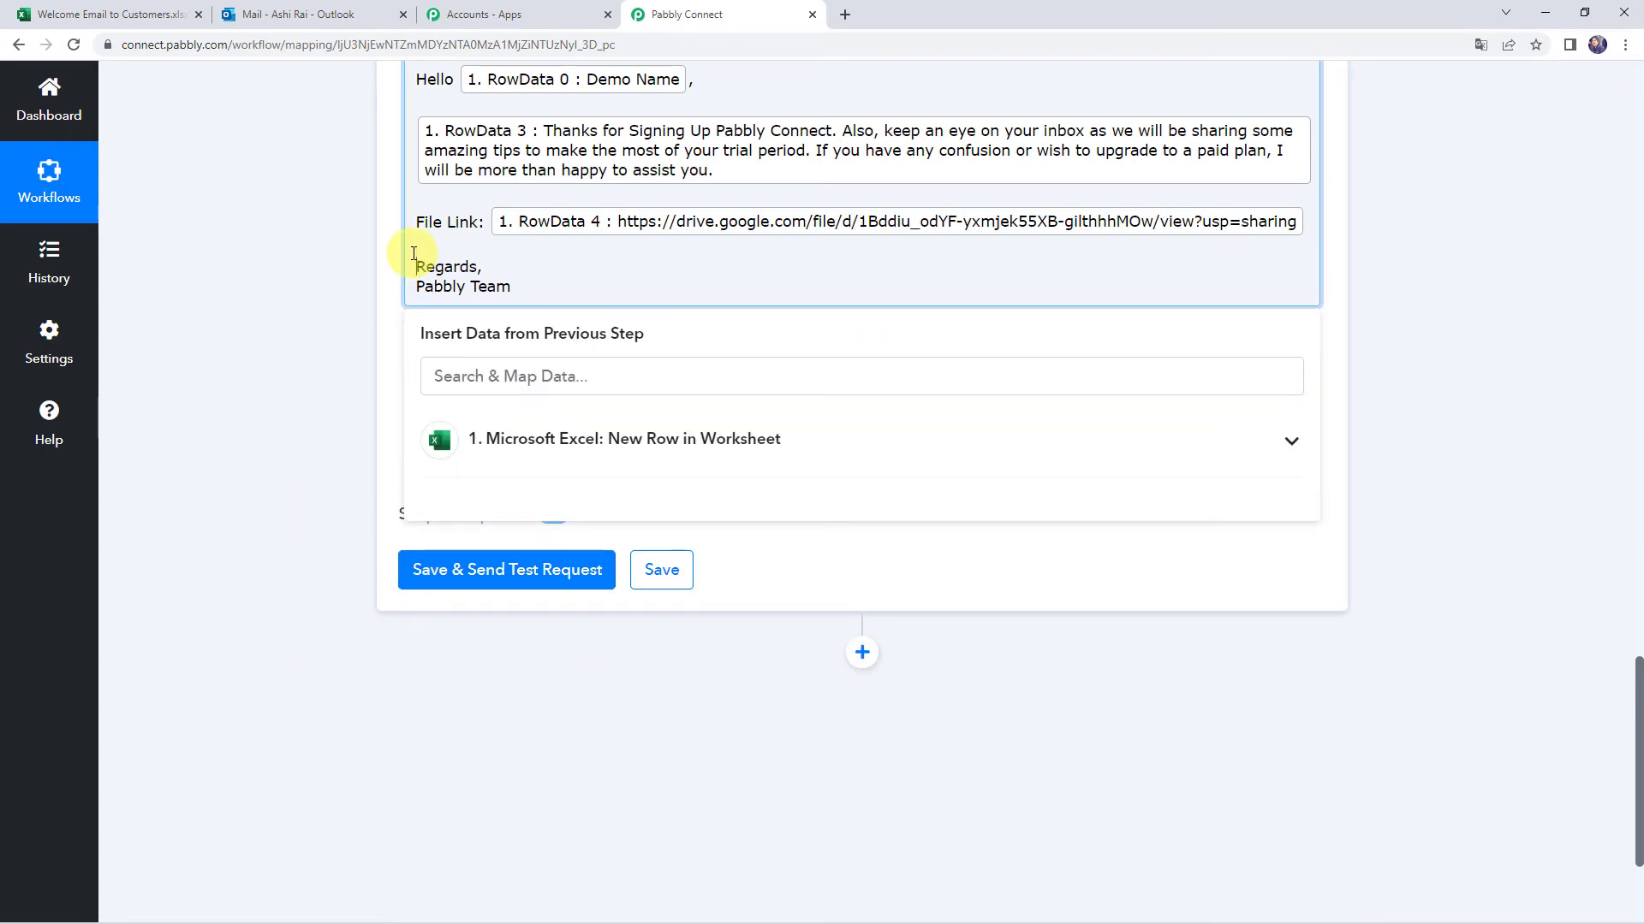
key("Return")
left_click(398, 292)
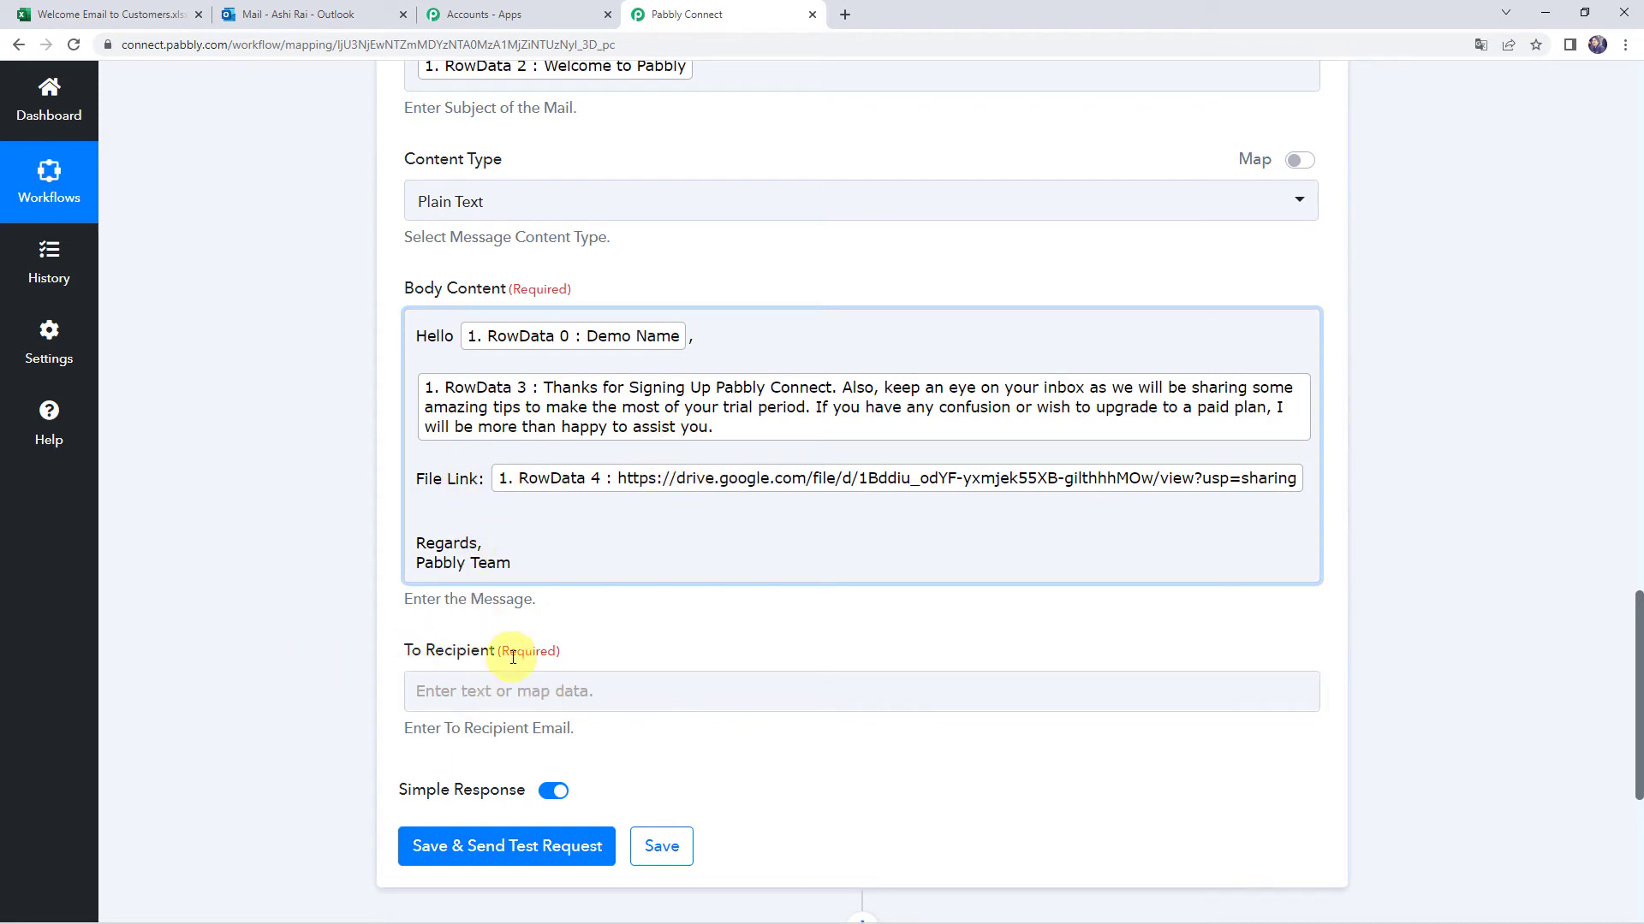
Map RowData 1 from the Microsoft Excel trigger to the mail's To Recipient, and save and send a test request
left_click(434, 687)
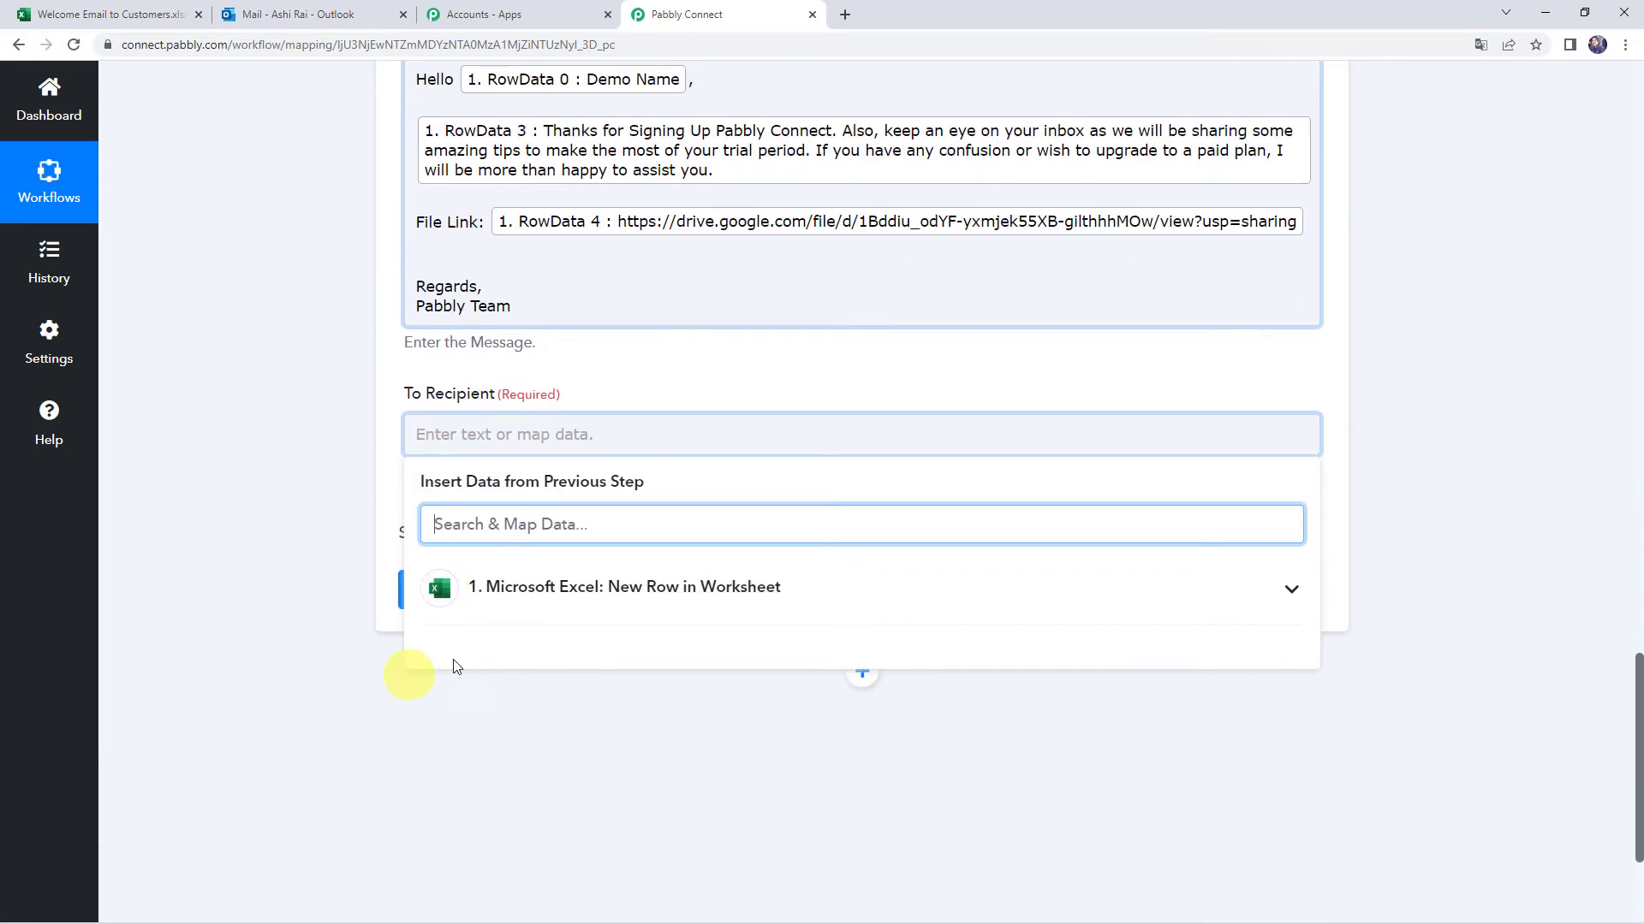
left_click(535, 587)
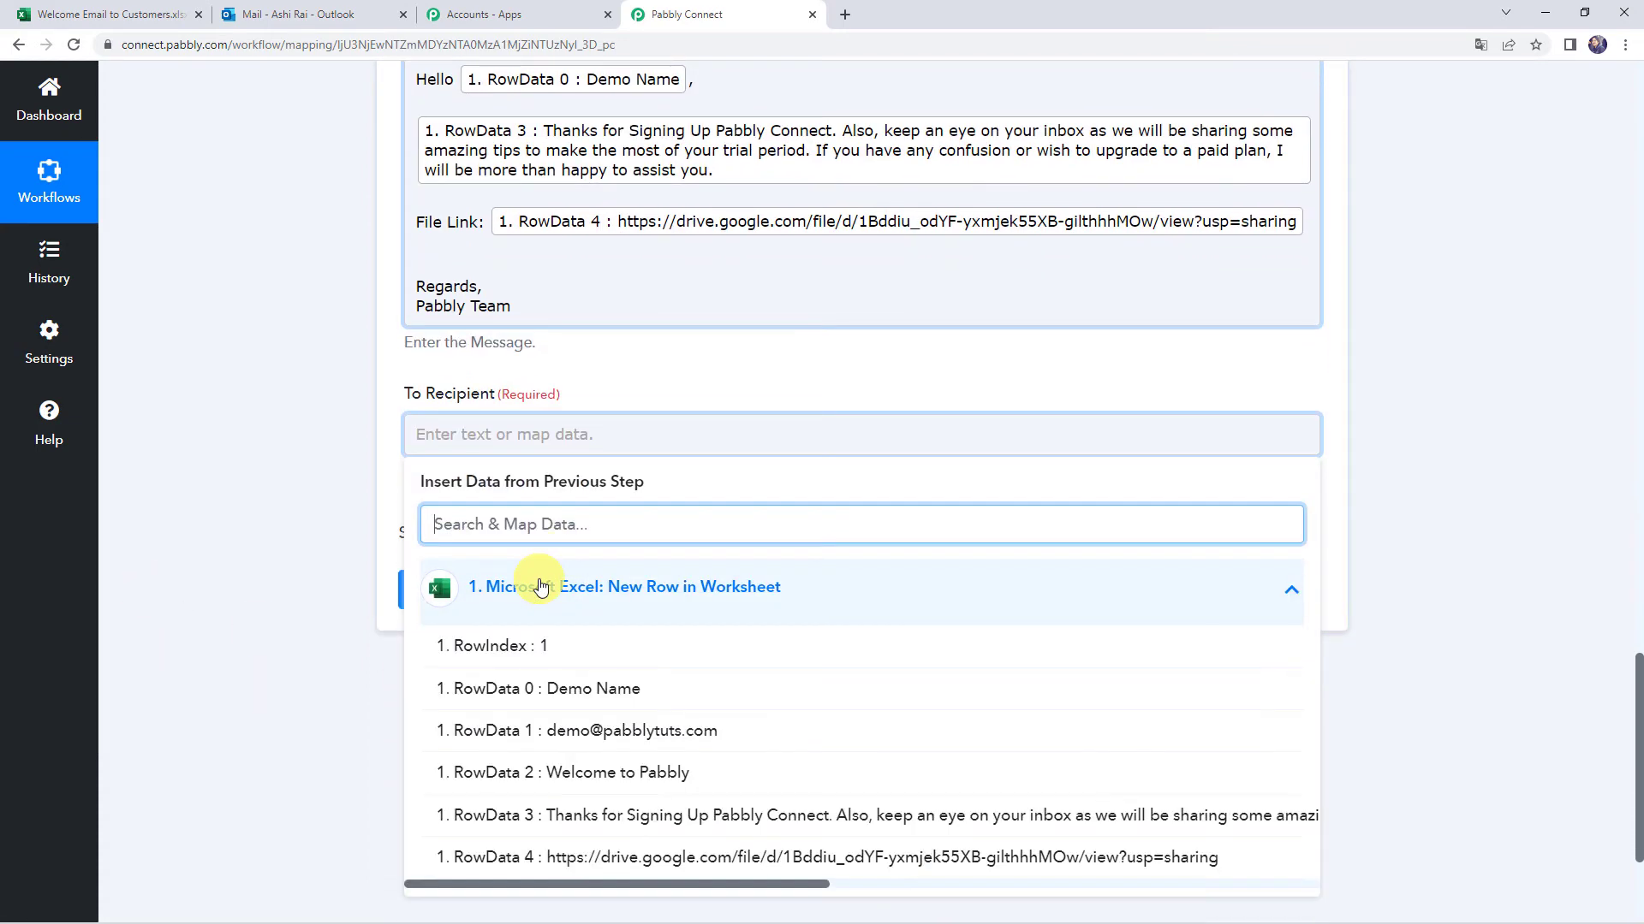
left_click(597, 732)
scroll(284, 428, "down", 2)
scroll(284, 428, "up", 4)
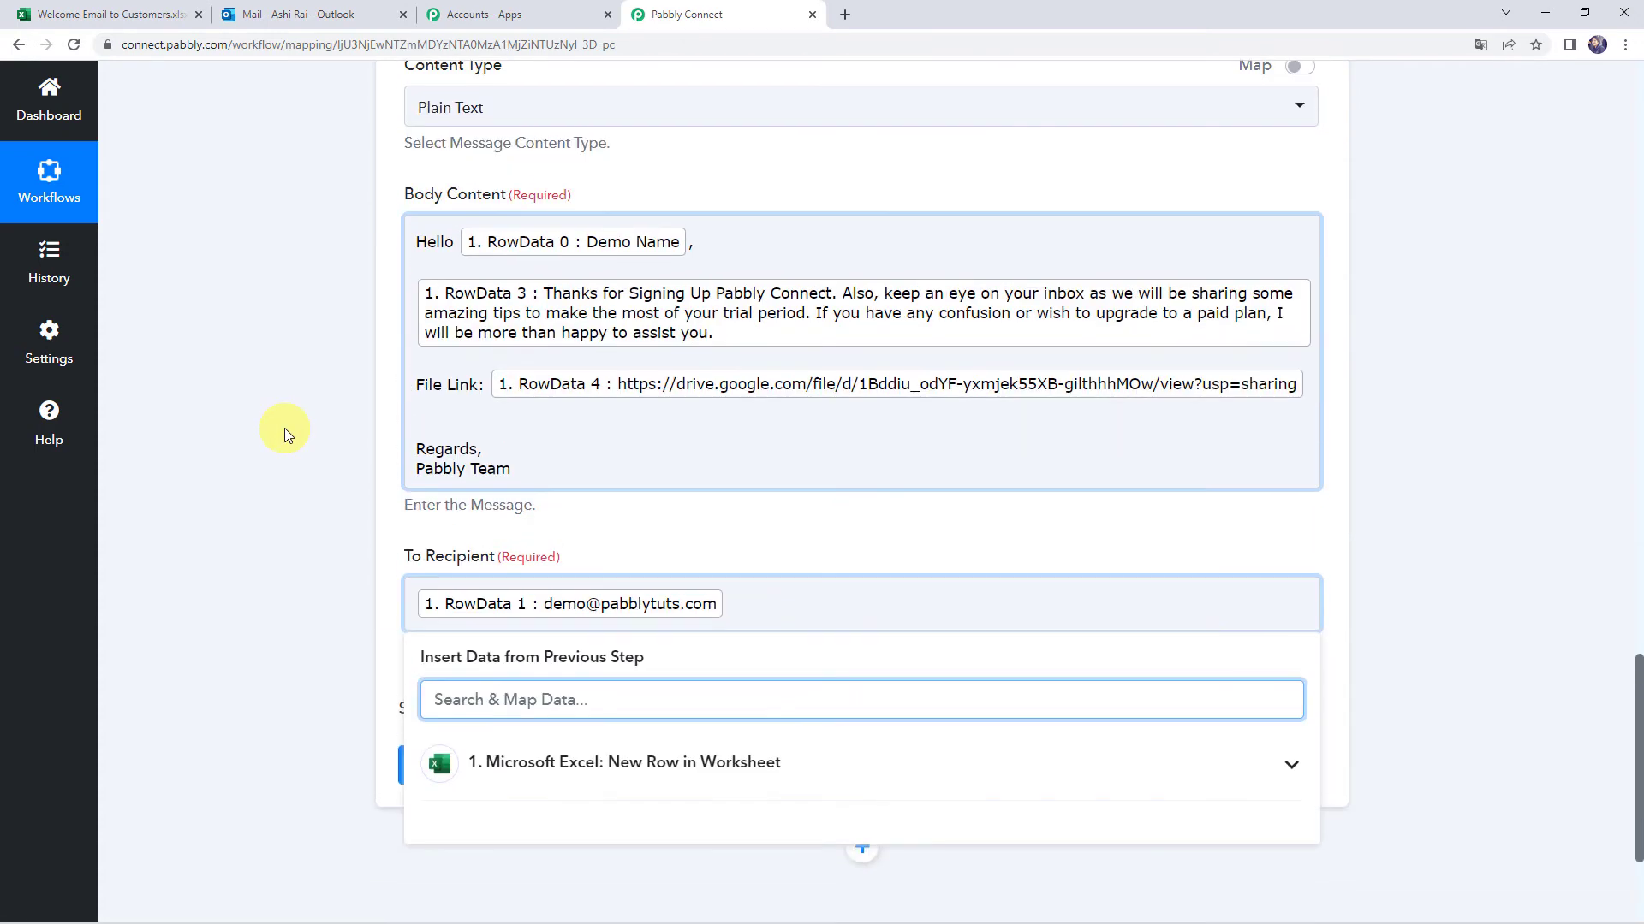
left_click(284, 428)
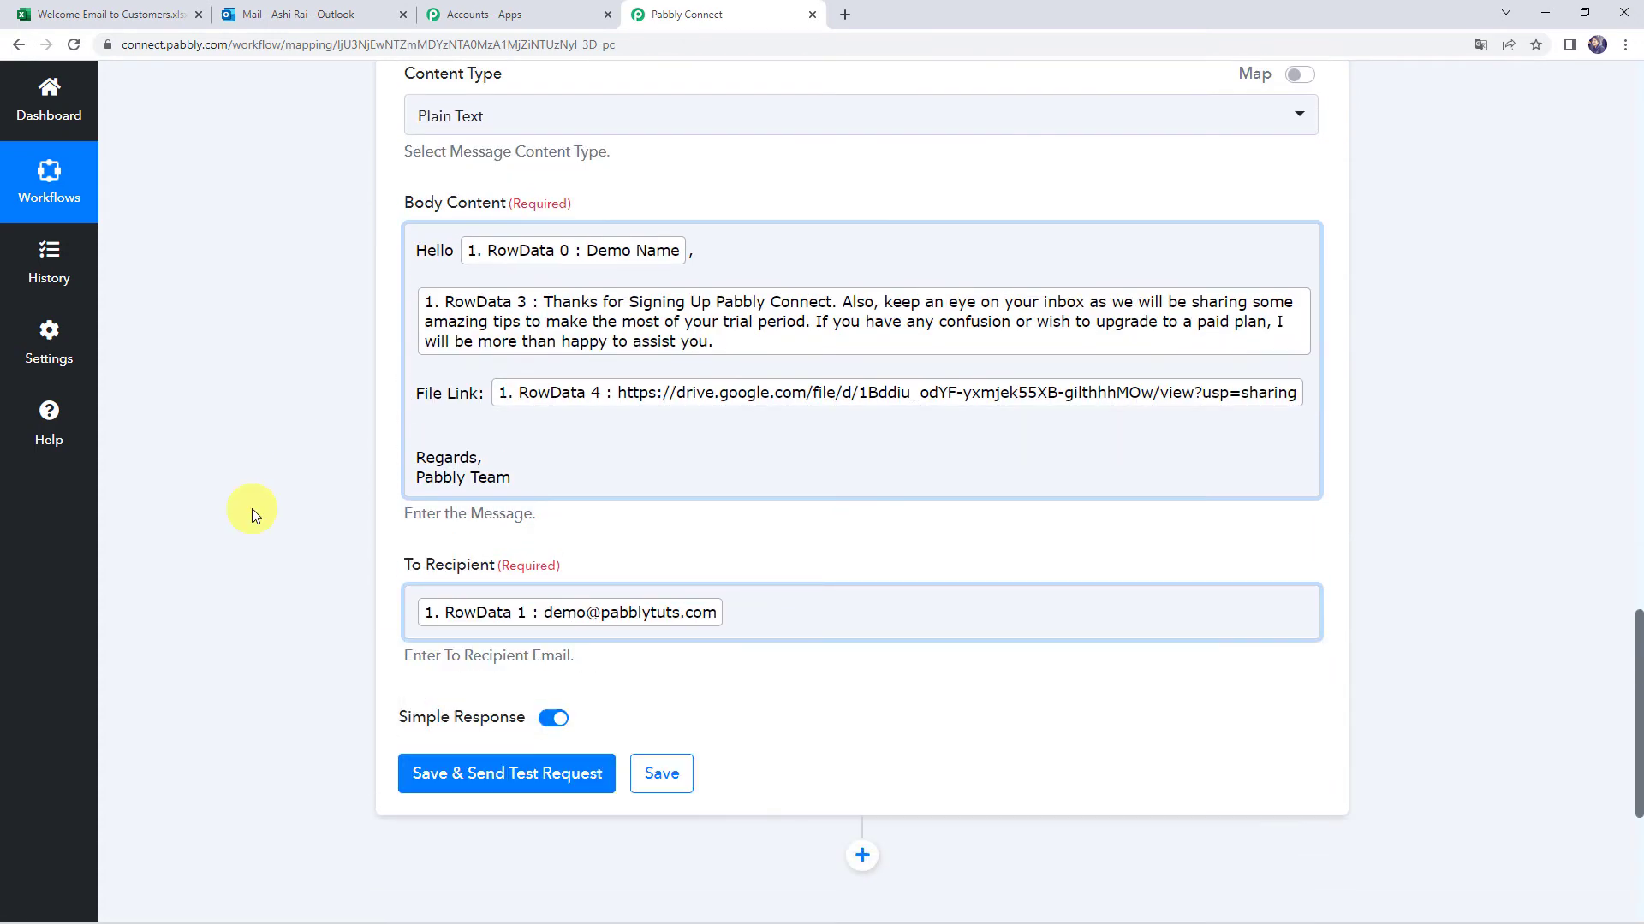
left_click(422, 784)
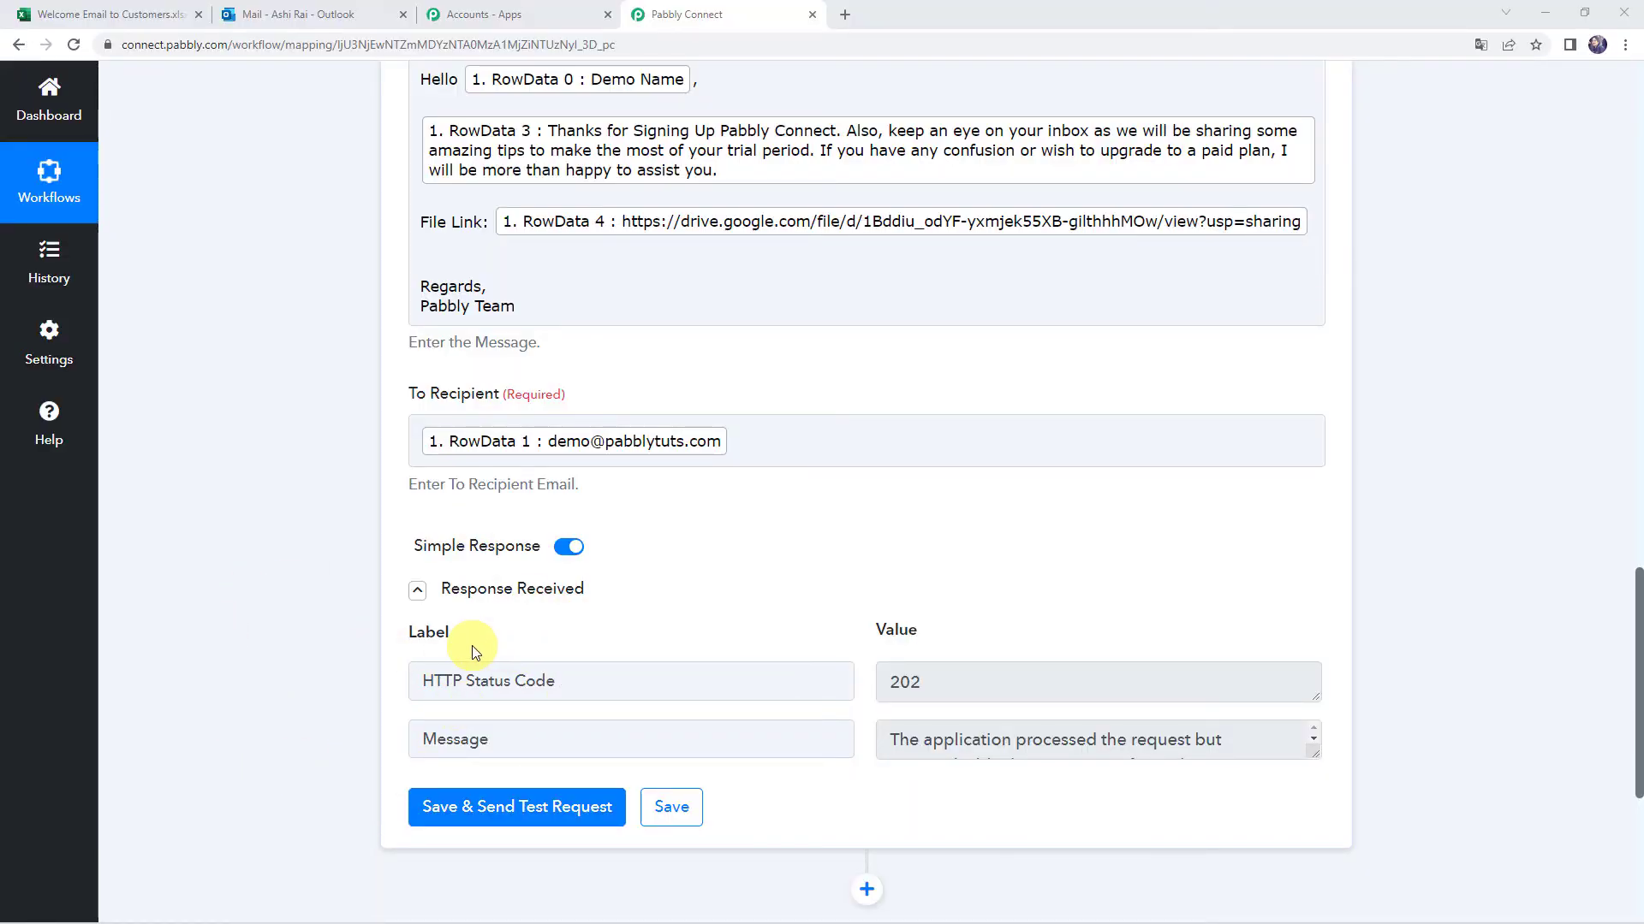
Switch to Outlook, check the subject and greeting of the "Welcome to Pabbly" test email, and open its file link
left_click(328, 6)
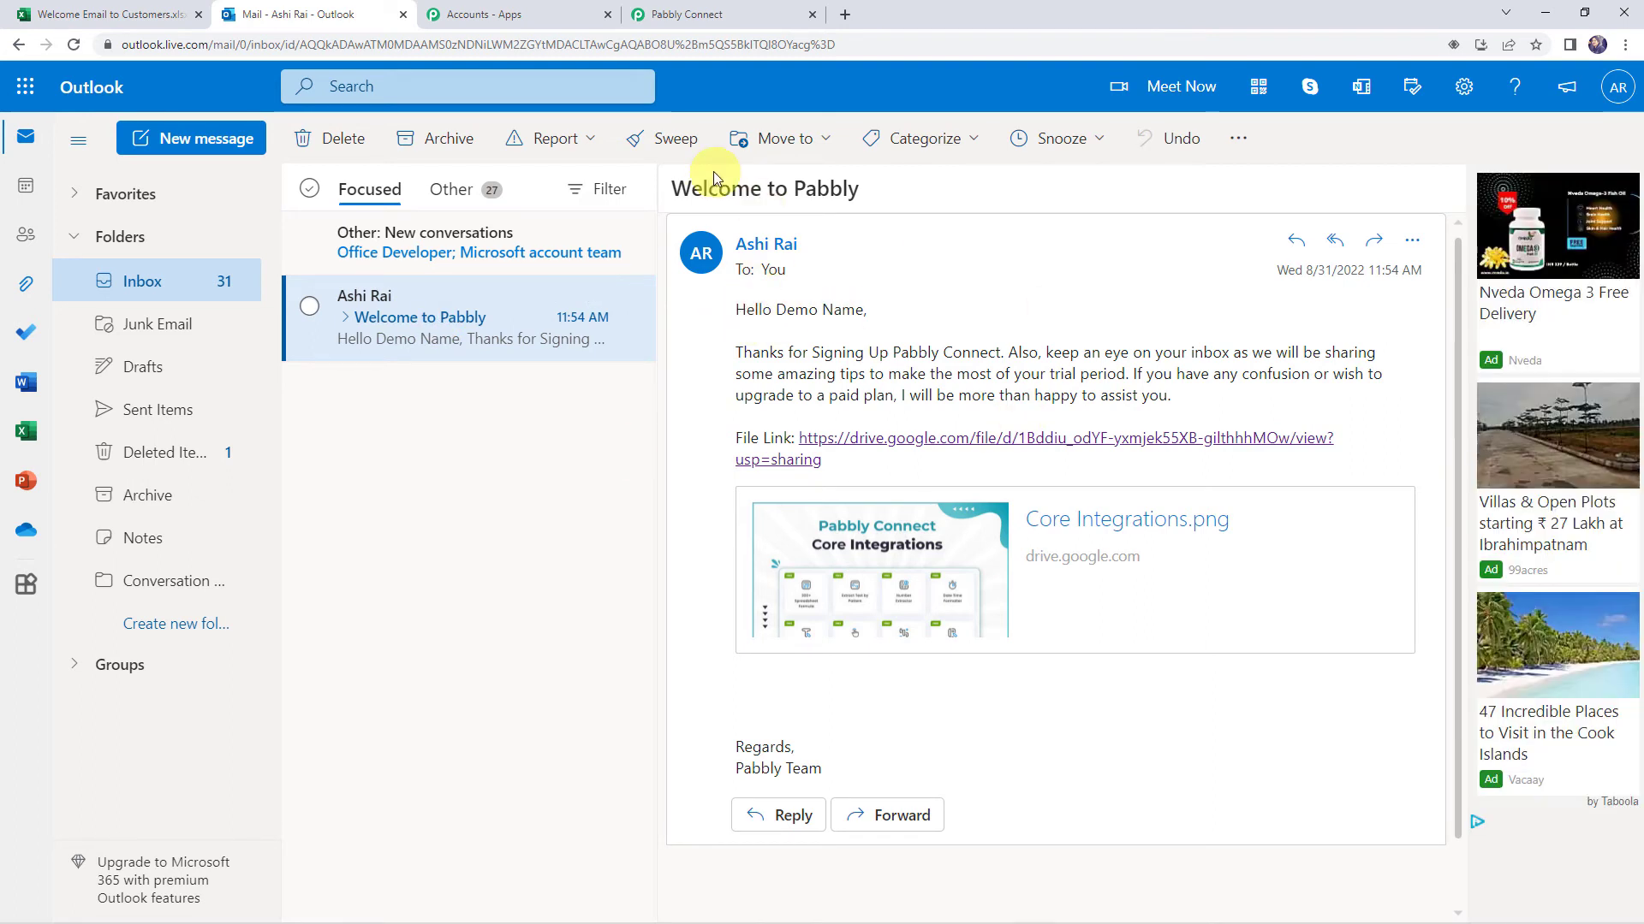
left_click_drag(673, 187, 1004, 176)
left_click(802, 385)
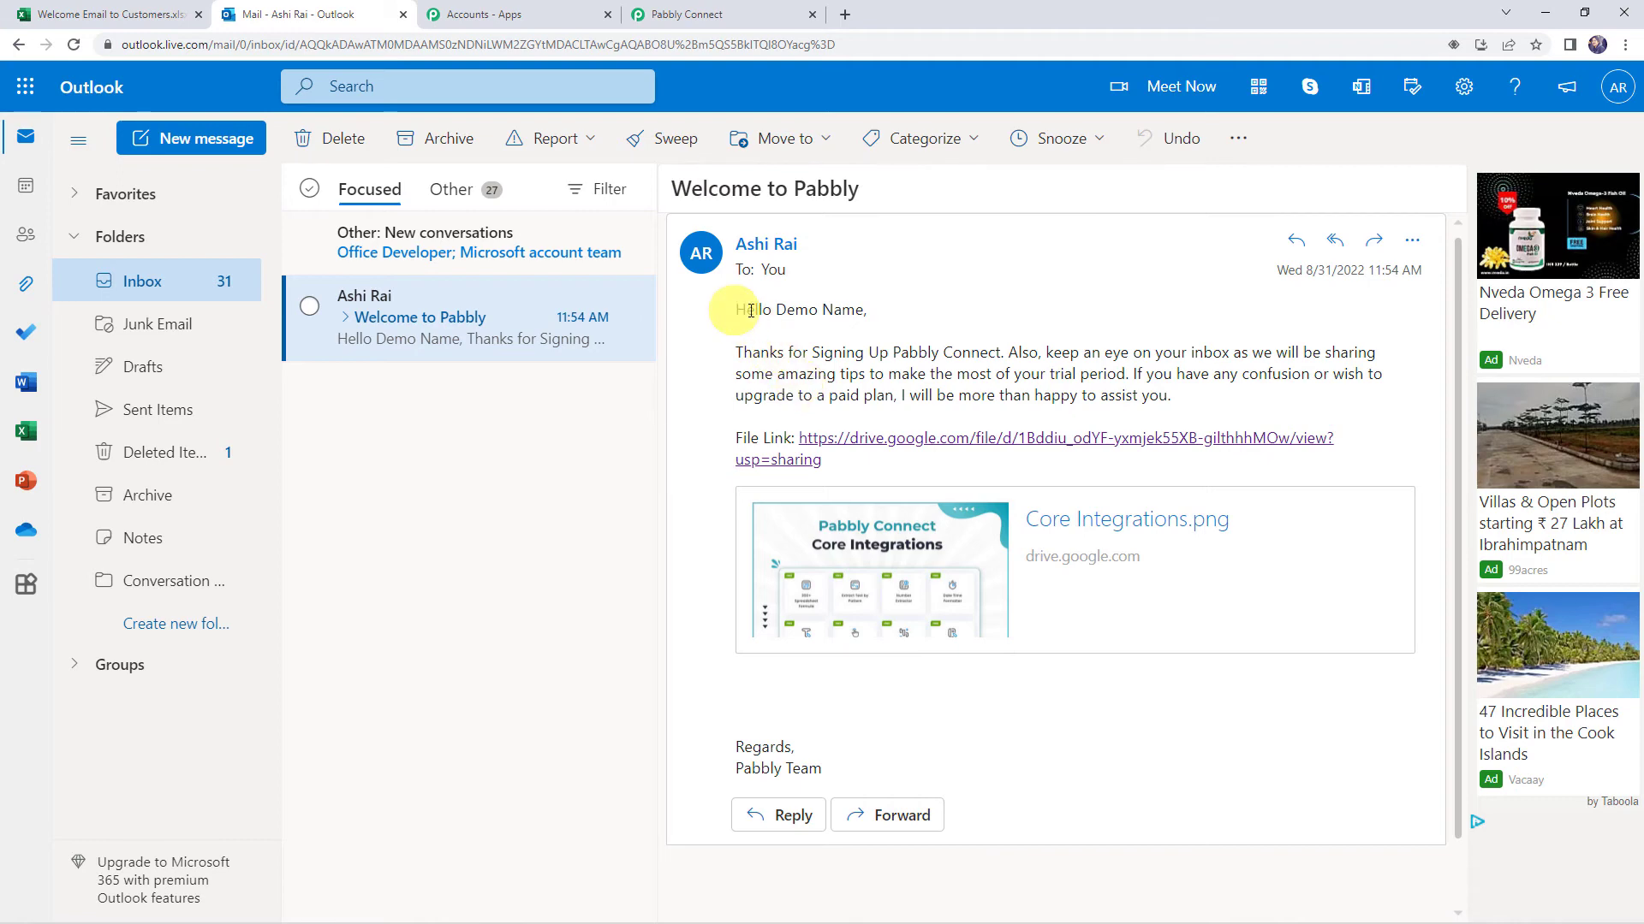
left_click_drag(775, 309, 866, 310)
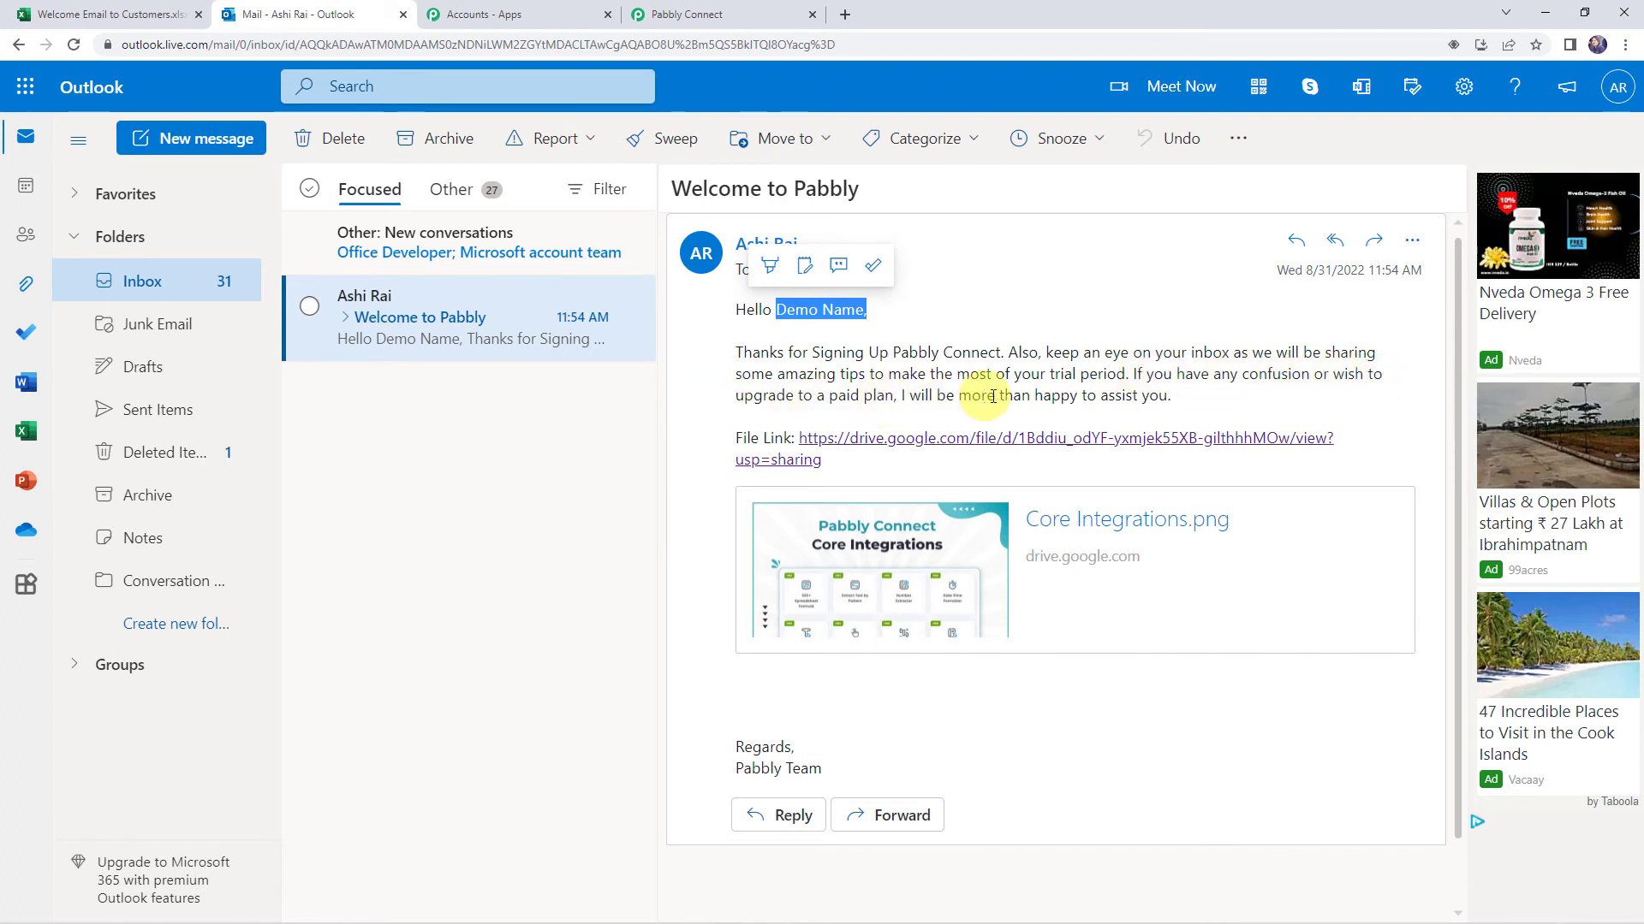
left_click(951, 439)
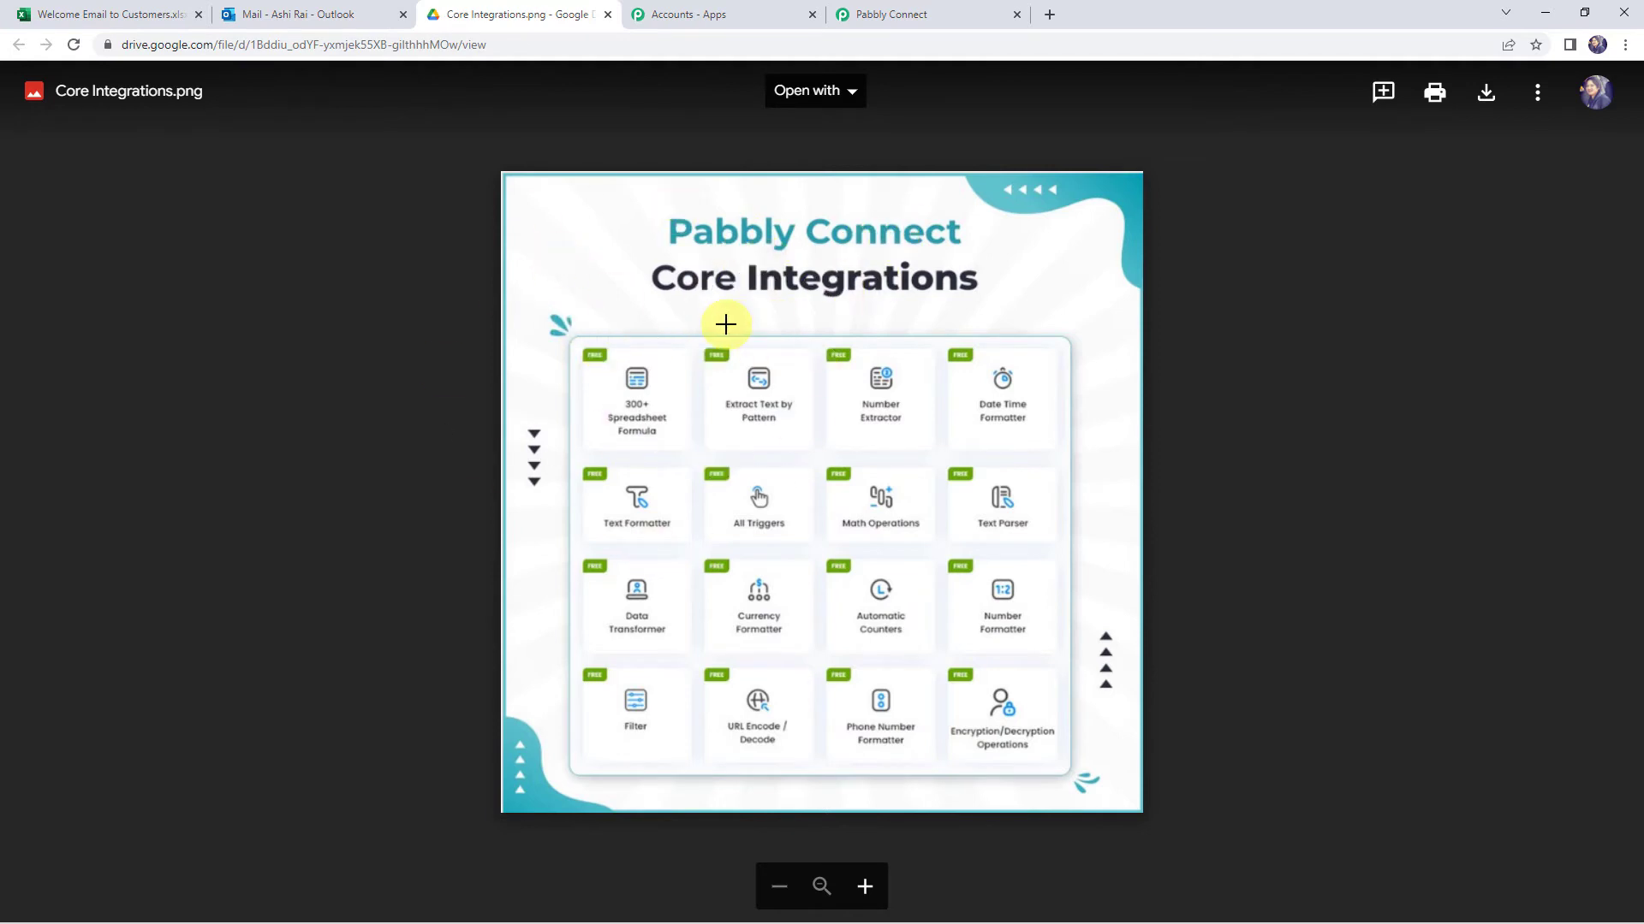
Return to Pabbly Connect and save the Send Mail action
left_click(936, 11)
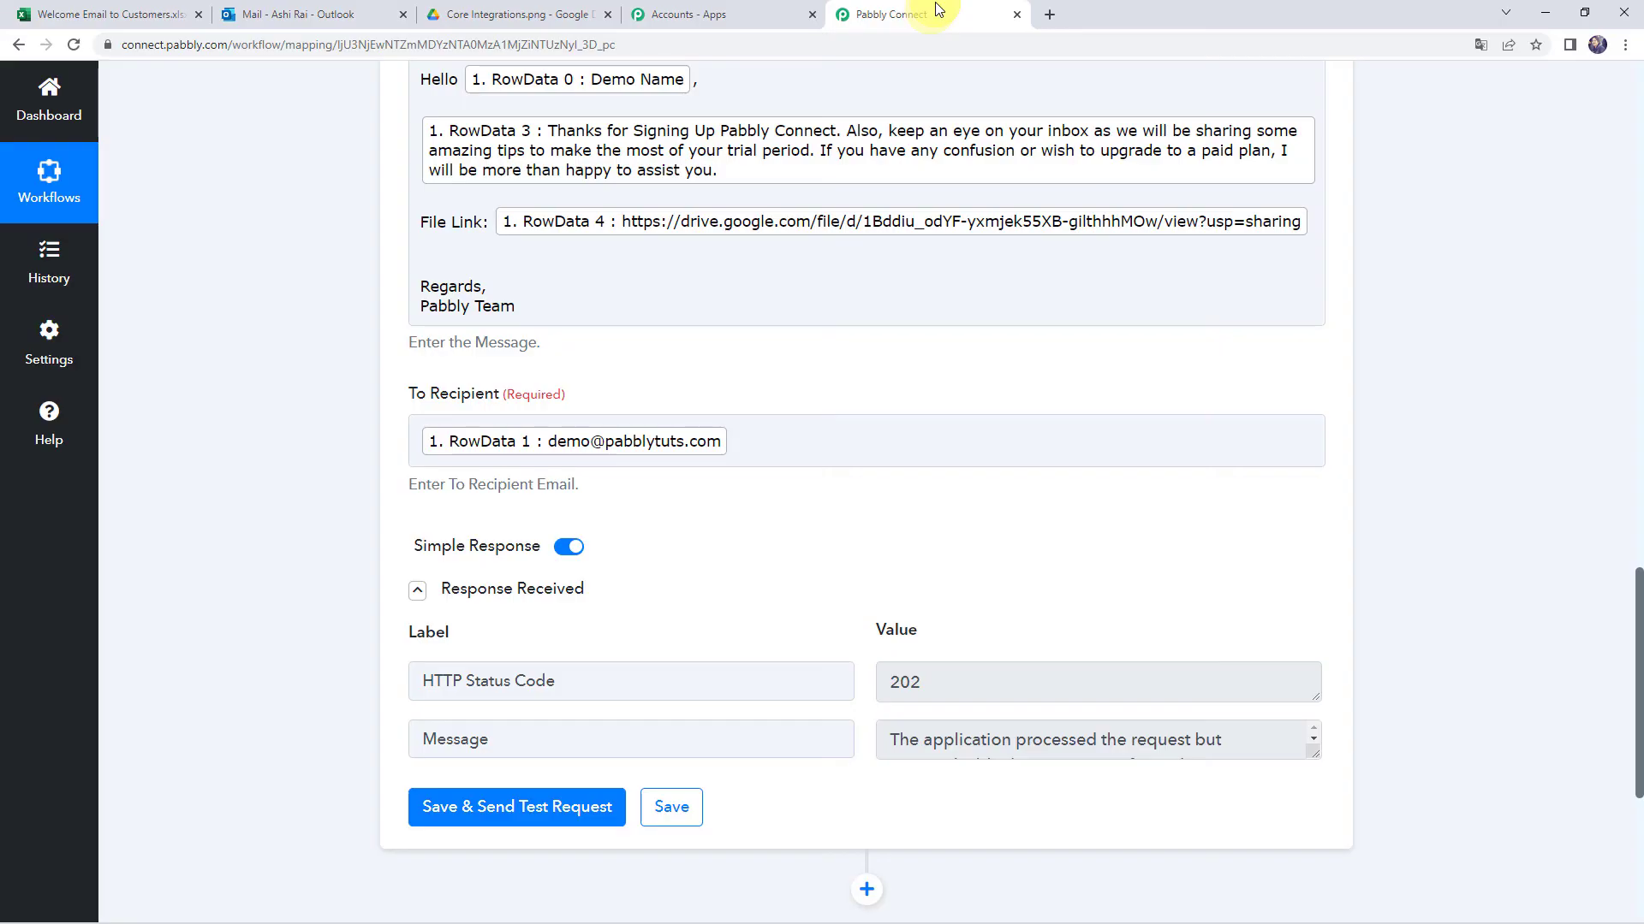
left_click(673, 810)
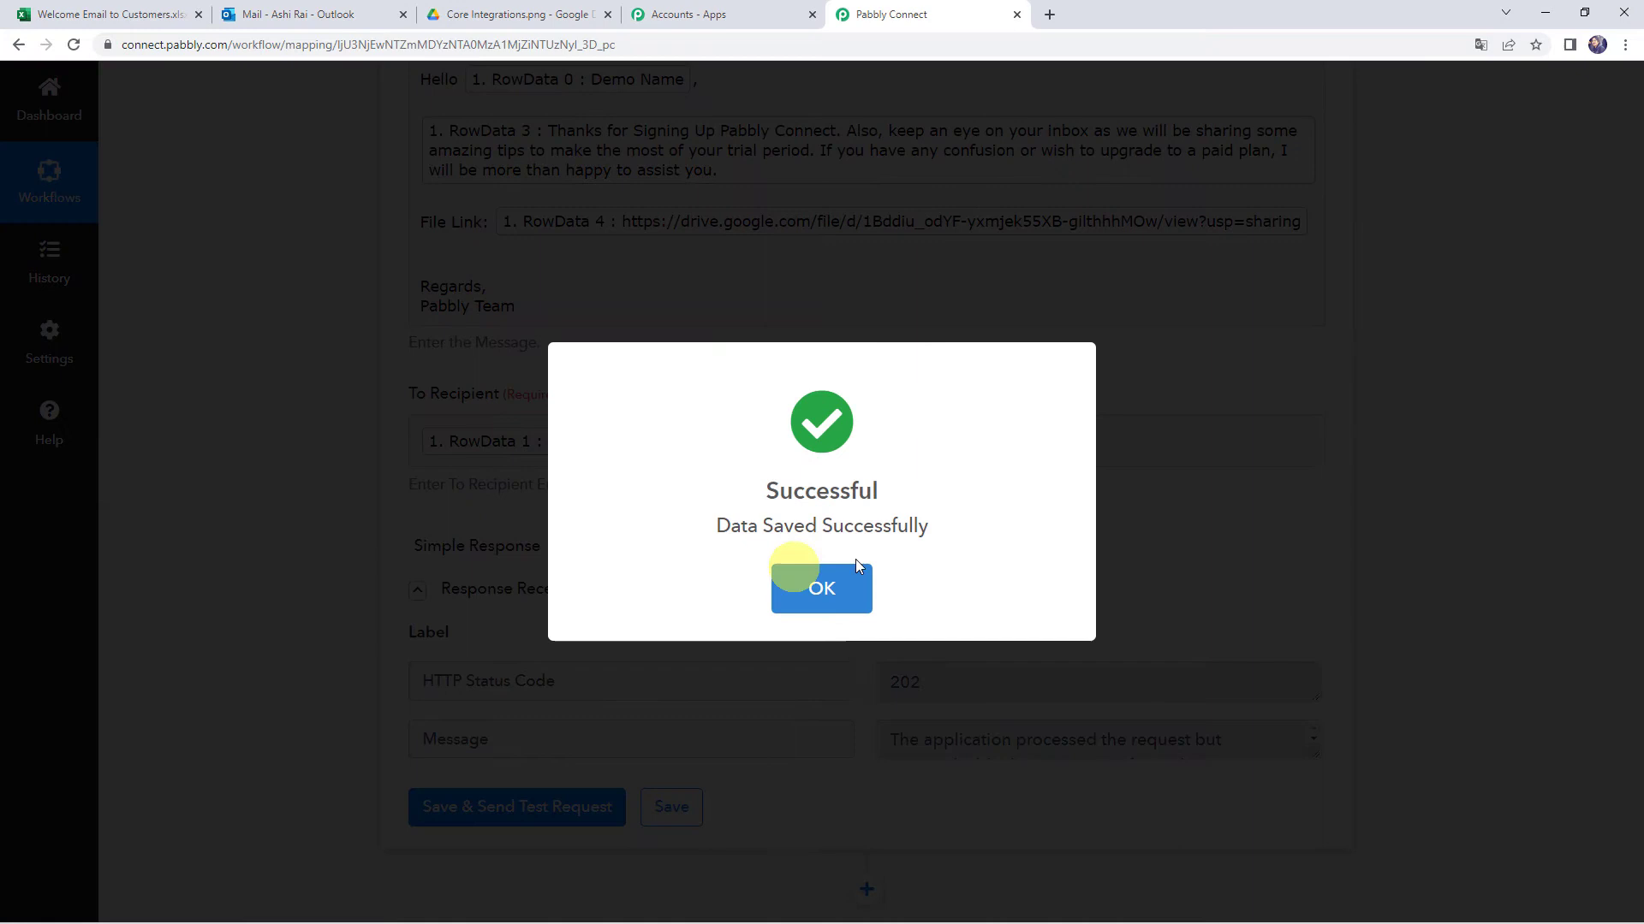
left_click(818, 585)
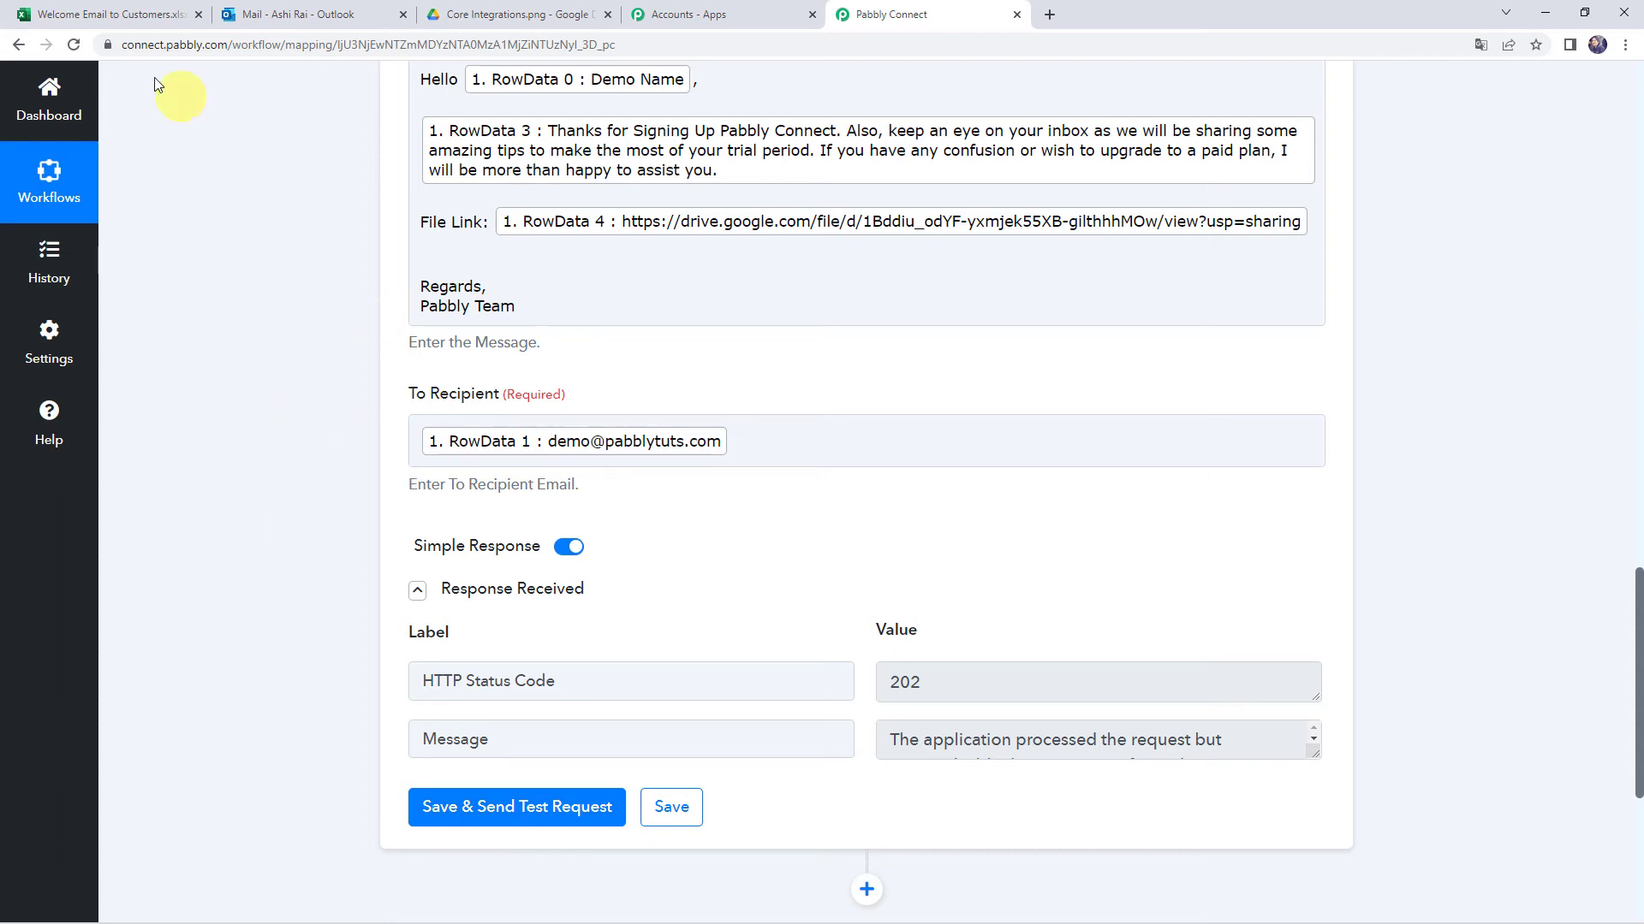
Switch to the Excel workbook and fill row 3 with a customer's name and email, subject Partnership Agreement, thank-you message and Google Docs attachment link
left_click(109, 17)
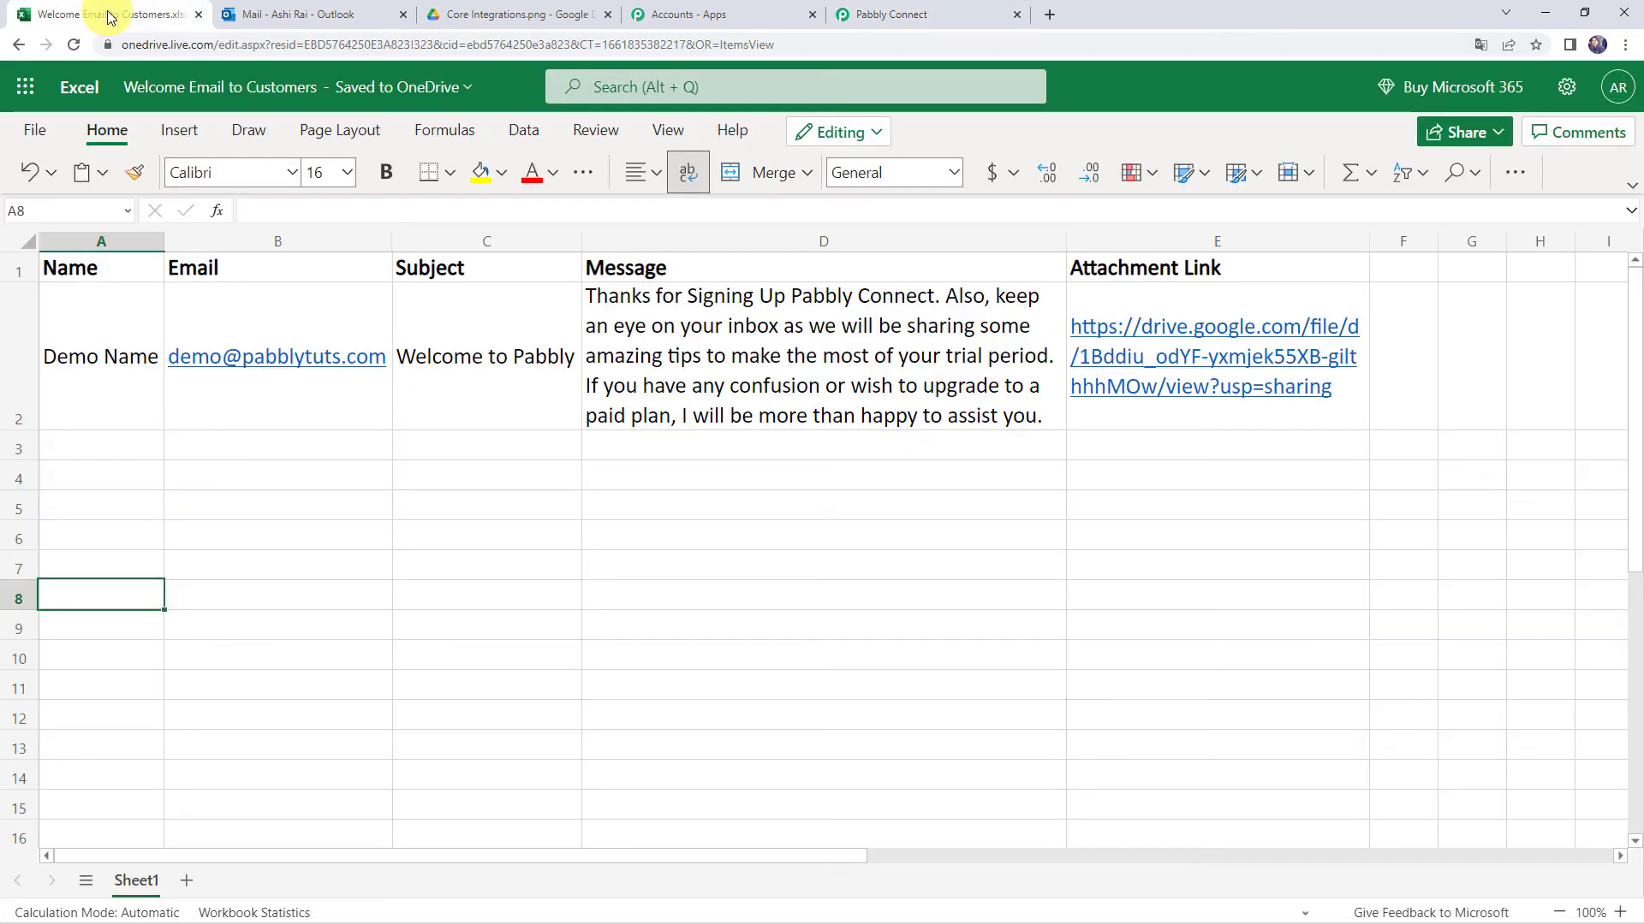
left_click(123, 450)
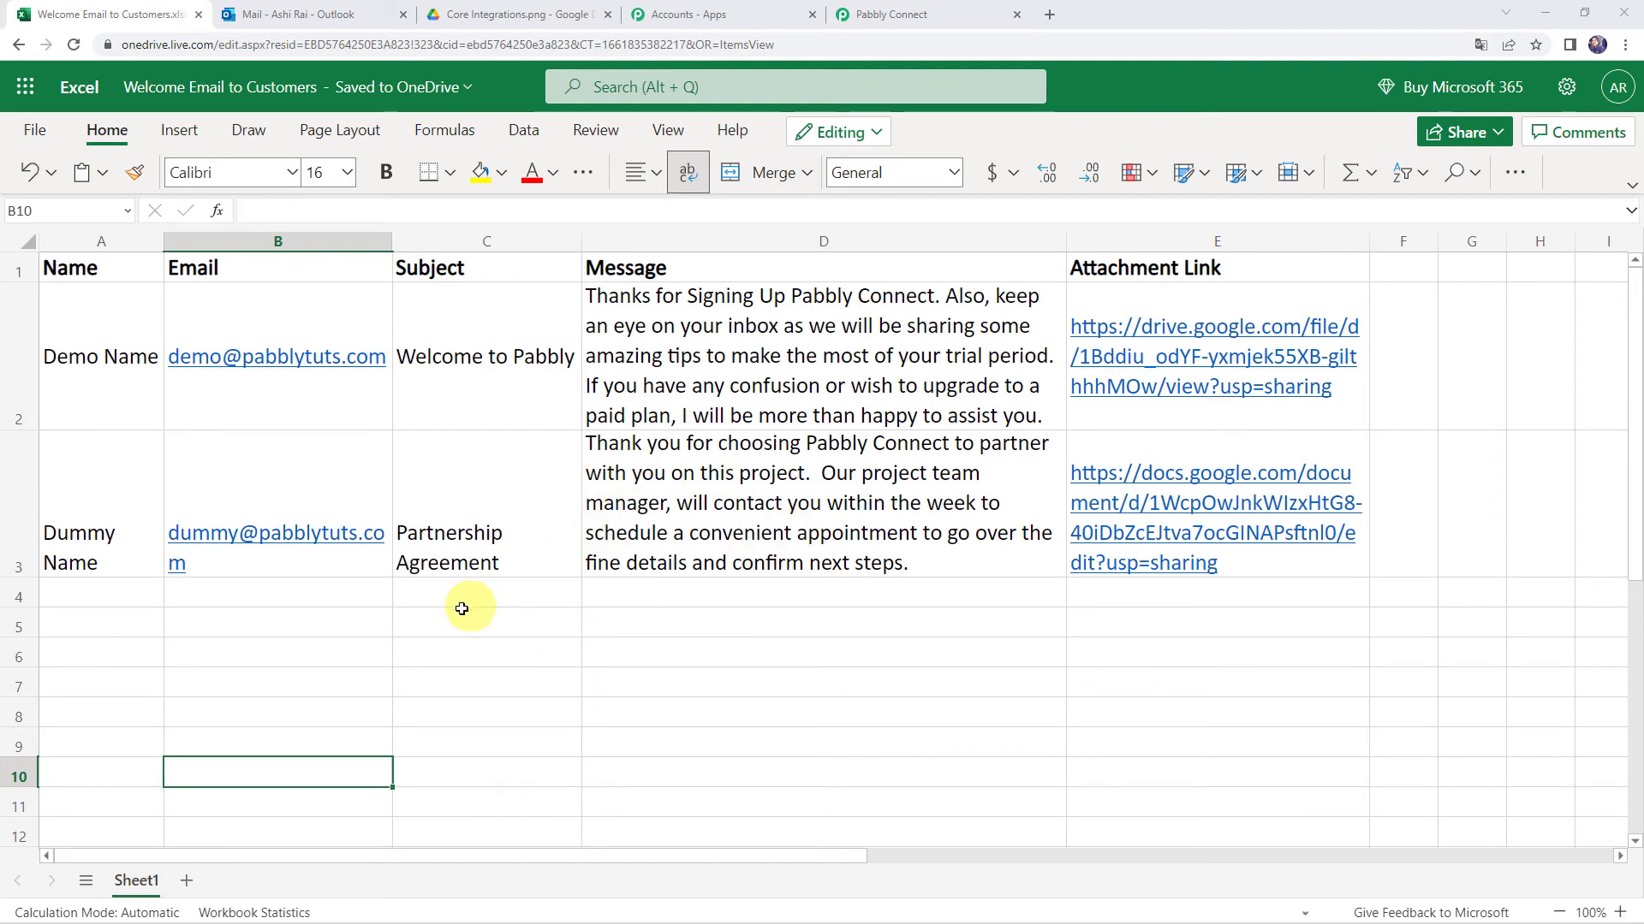
Switch to Outlook, refresh the inbox, and check the greeting in the "Partnership Agreement" email
left_click(326, 14)
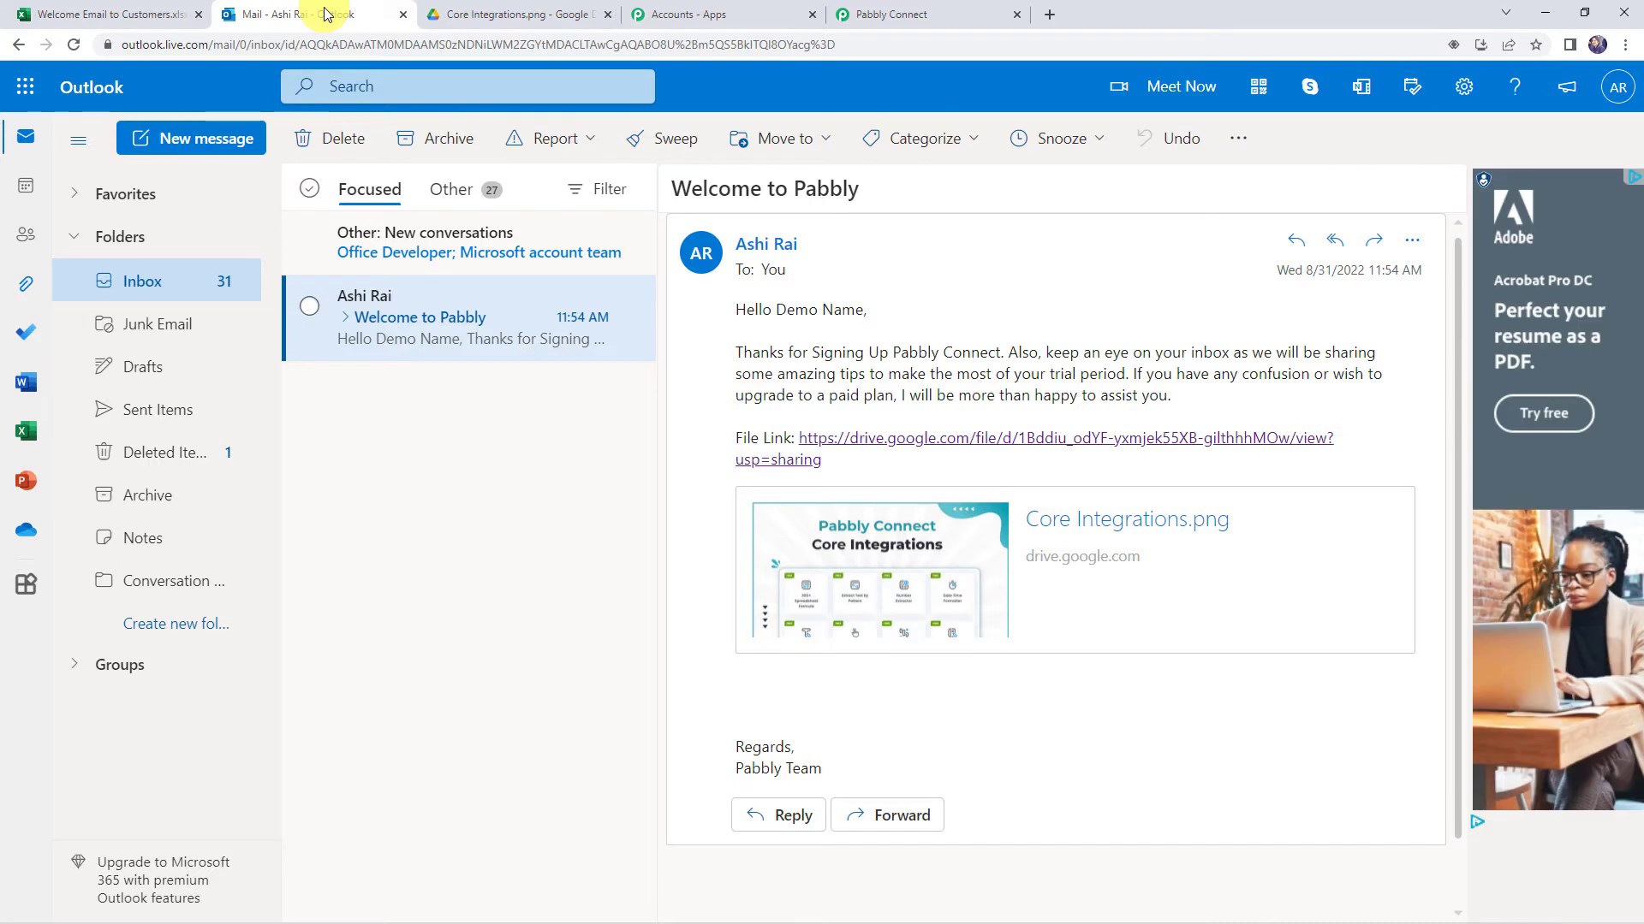
left_click(74, 46)
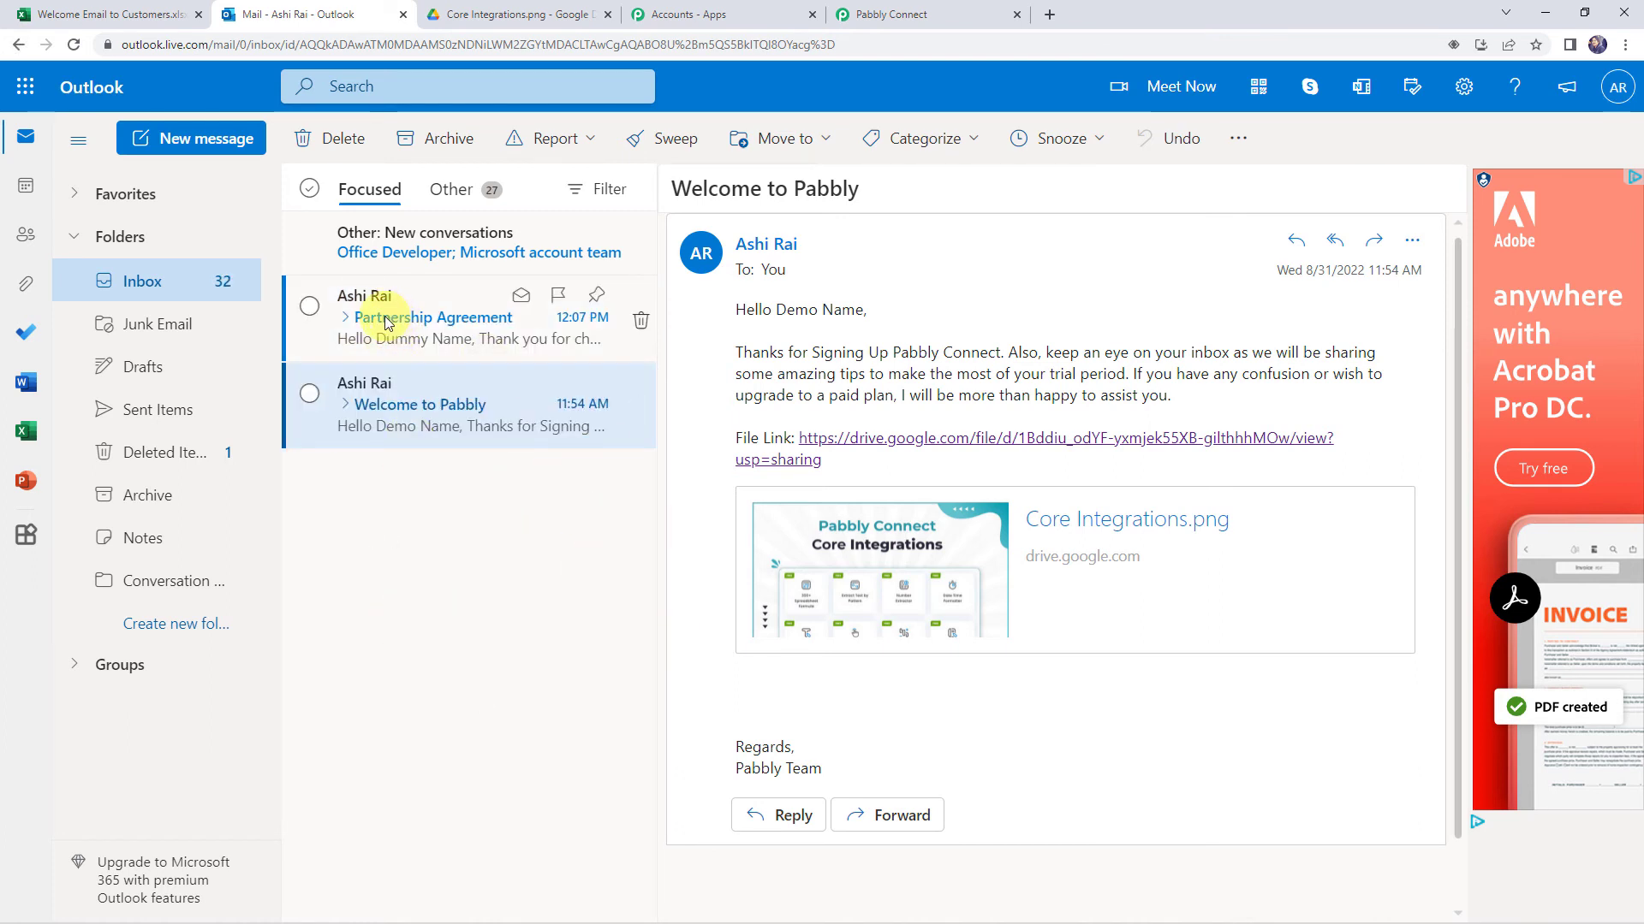
left_click(428, 321)
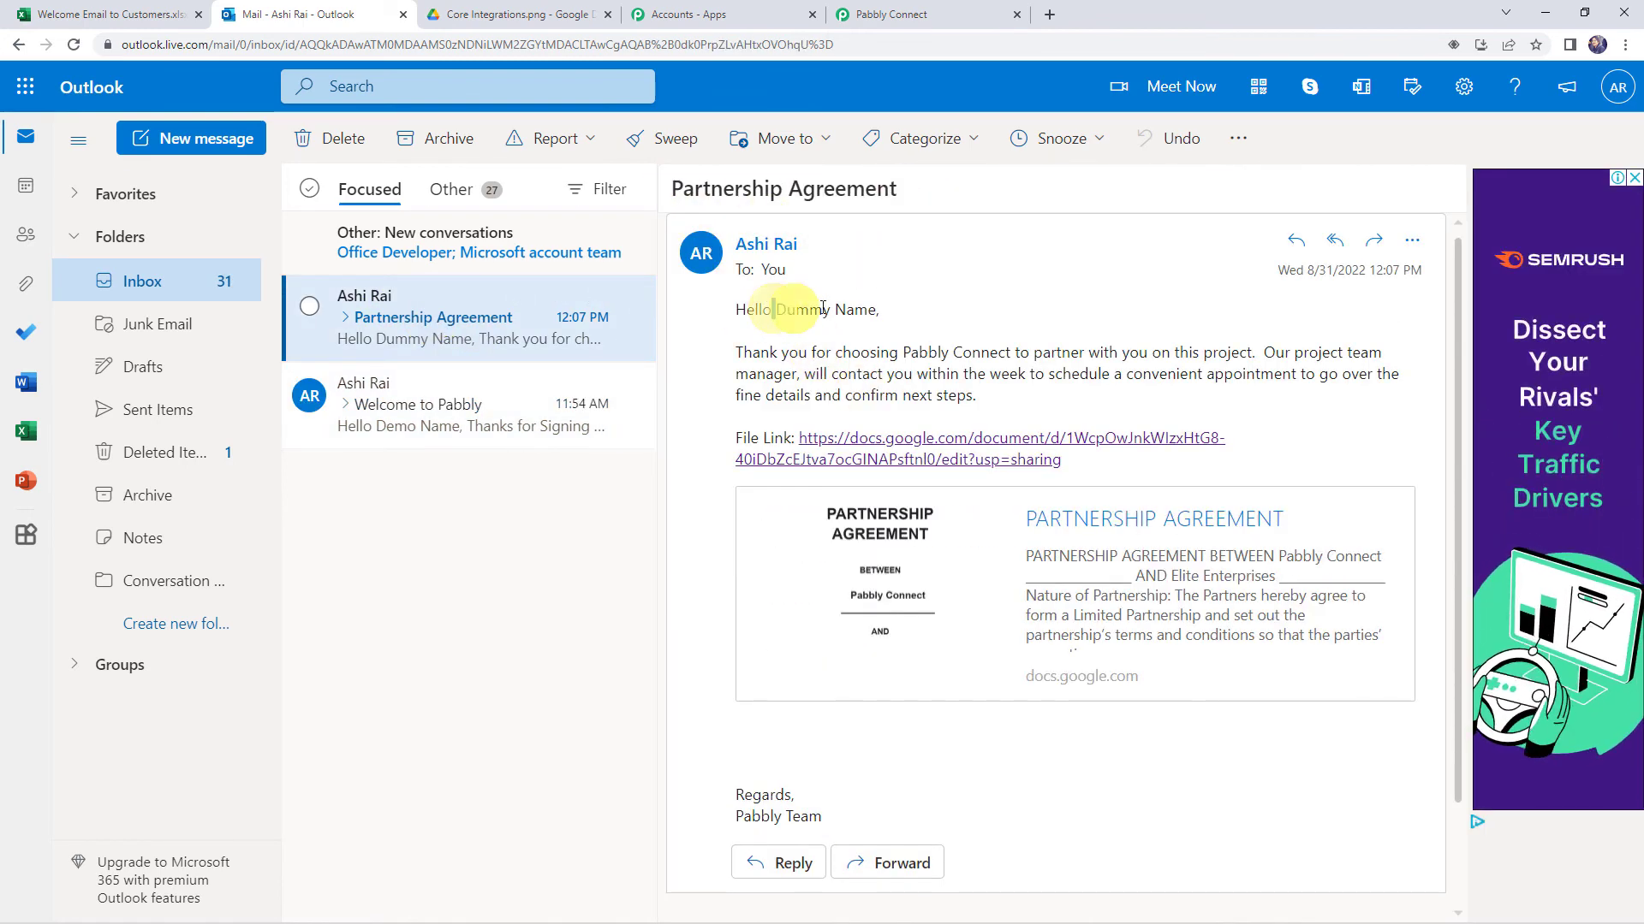
left_click_drag(775, 310, 936, 312)
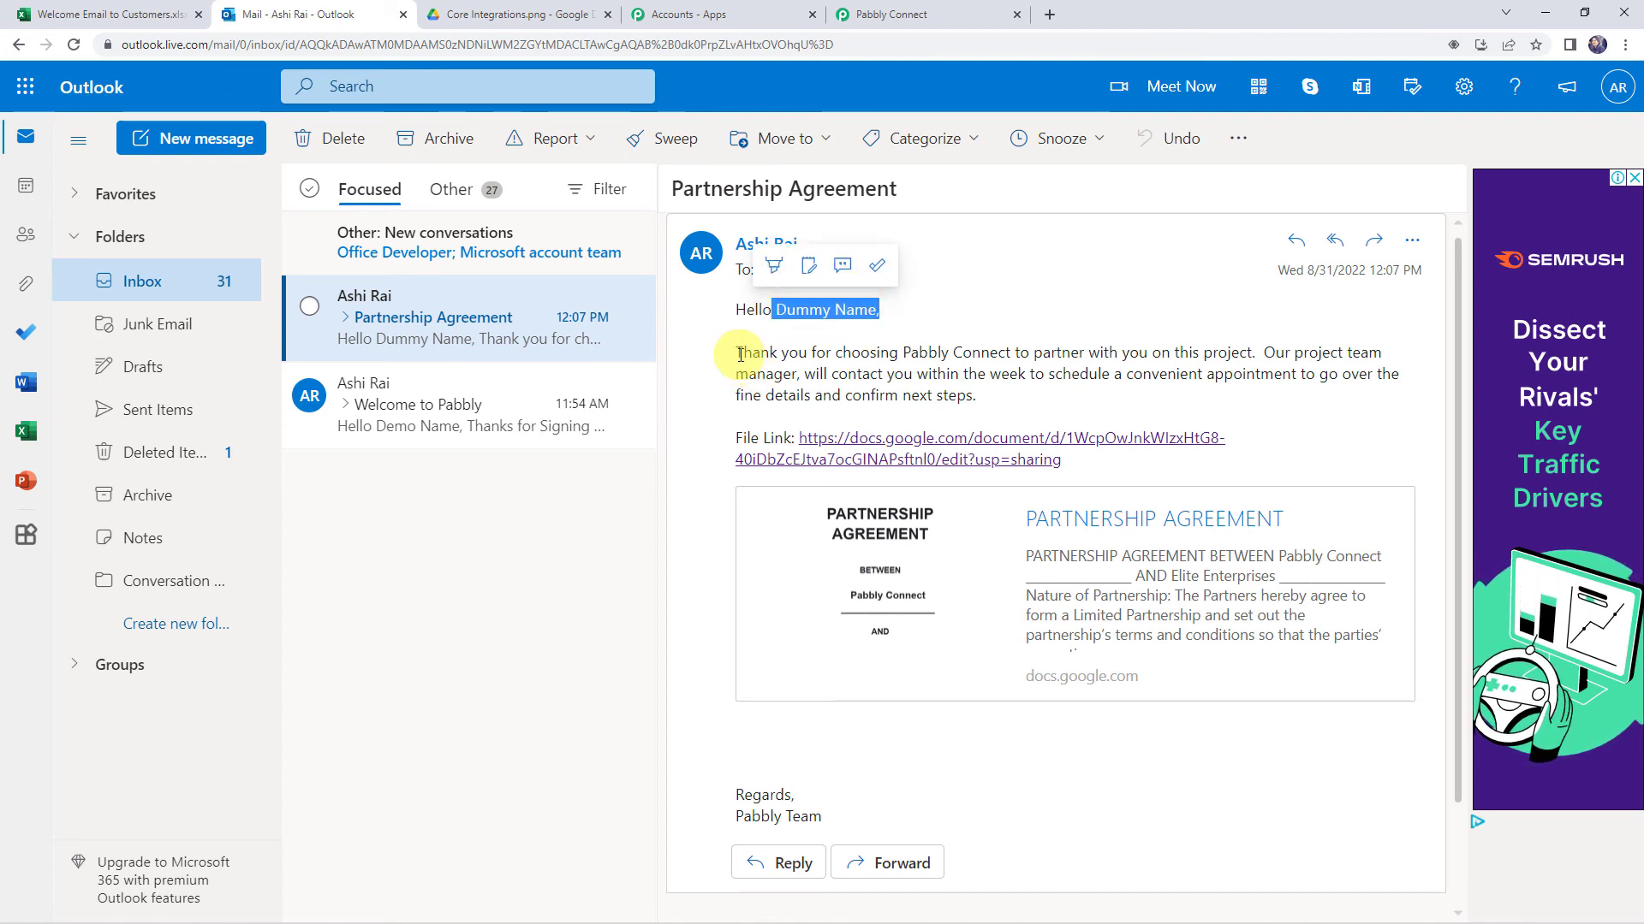
Check the message body of the "Partnership Agreement" email, open its file link, and check the document's title
left_click_drag(741, 354, 1315, 374)
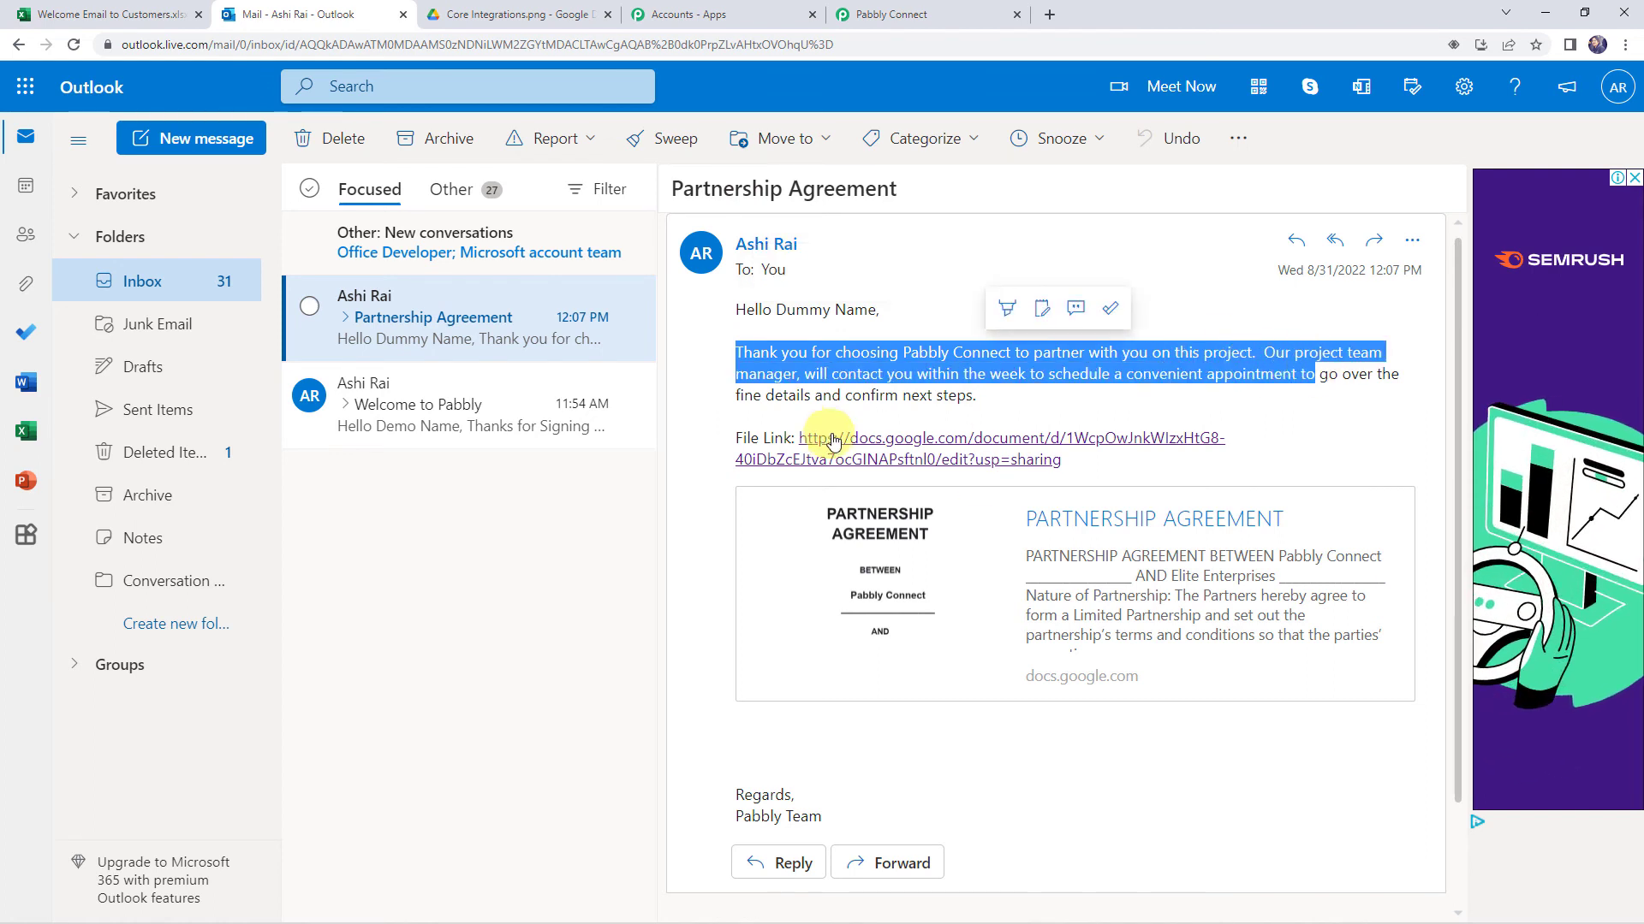
left_click(1018, 454)
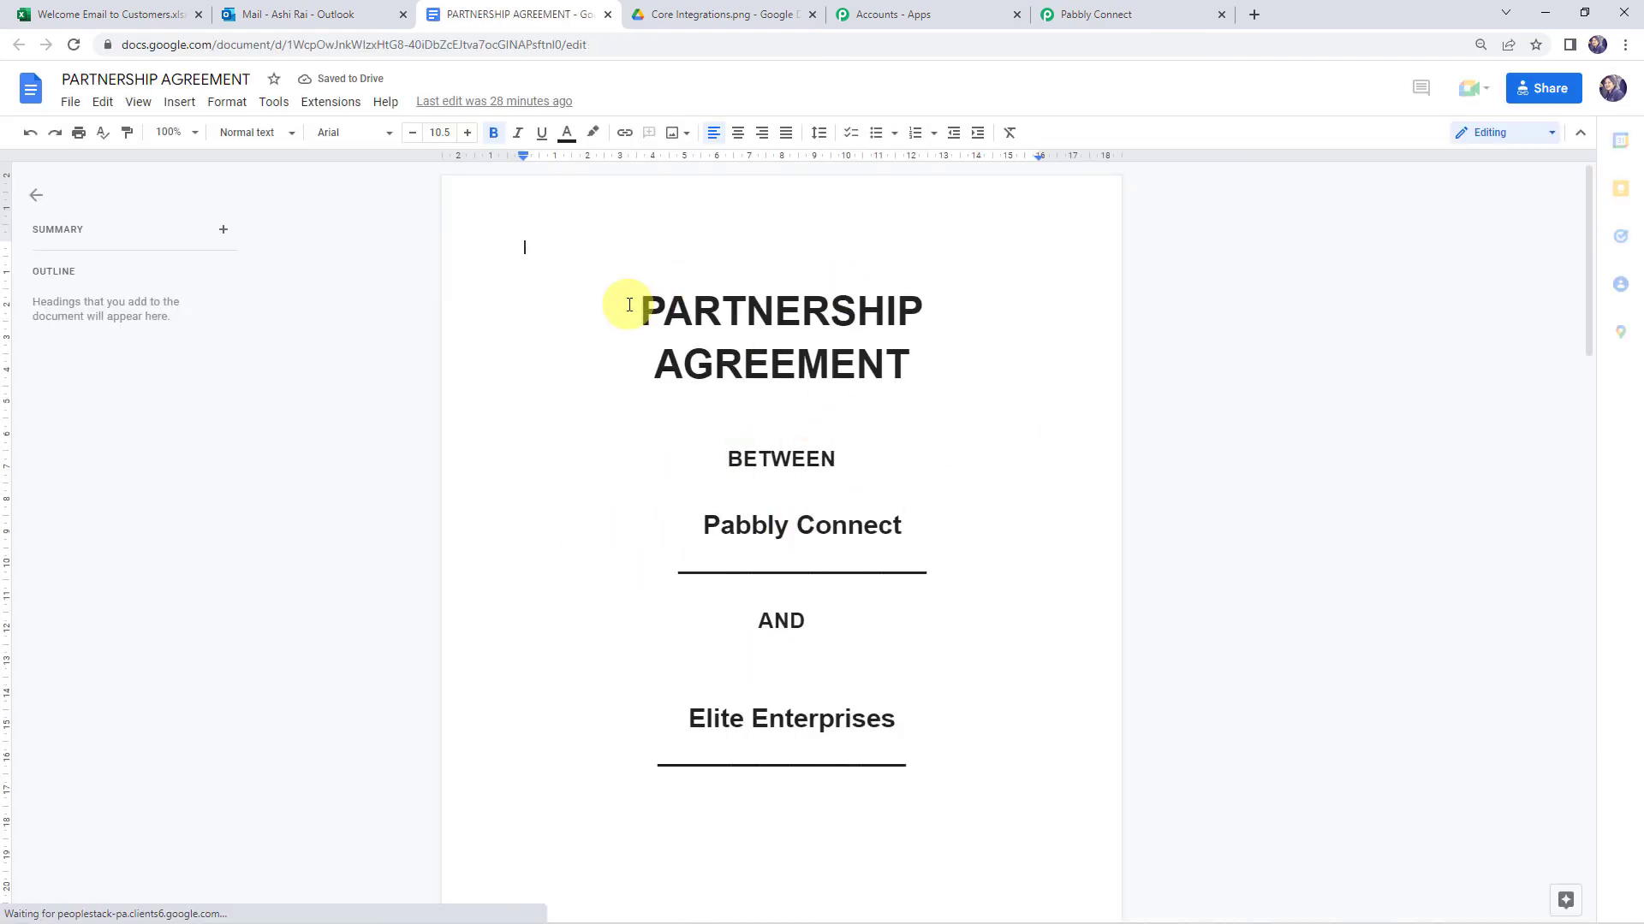
left_click_drag(629, 305, 1002, 440)
left_click(1004, 442)
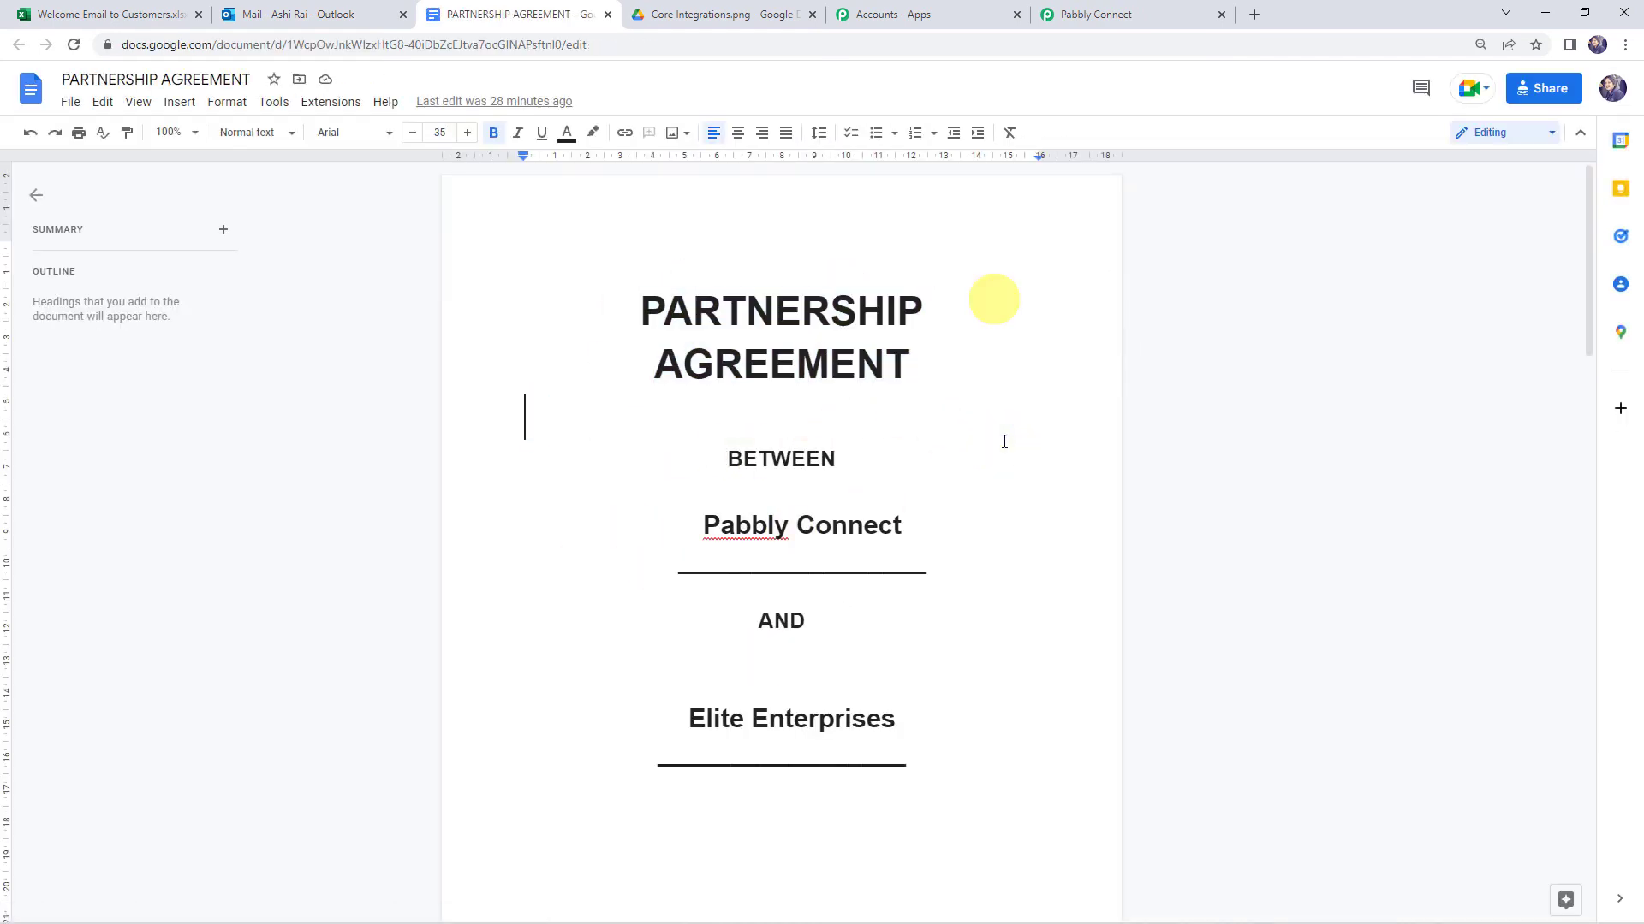
Compare the Partnership Agreement row in the Excel workbook with the email received in Outlook
left_click(304, 7)
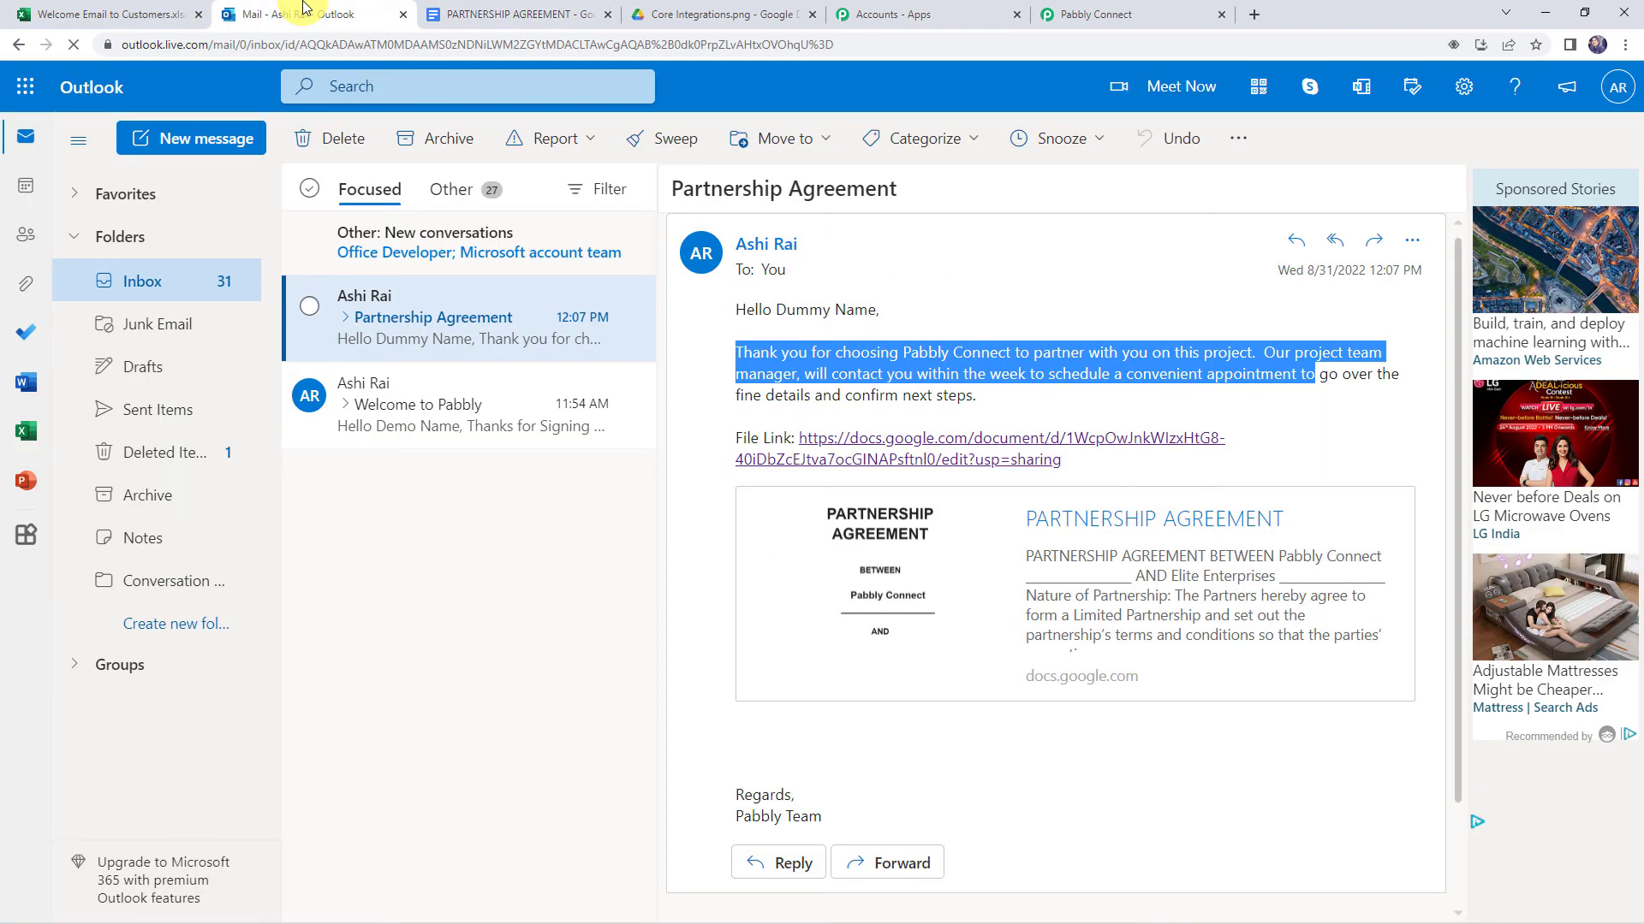
left_click(118, 14)
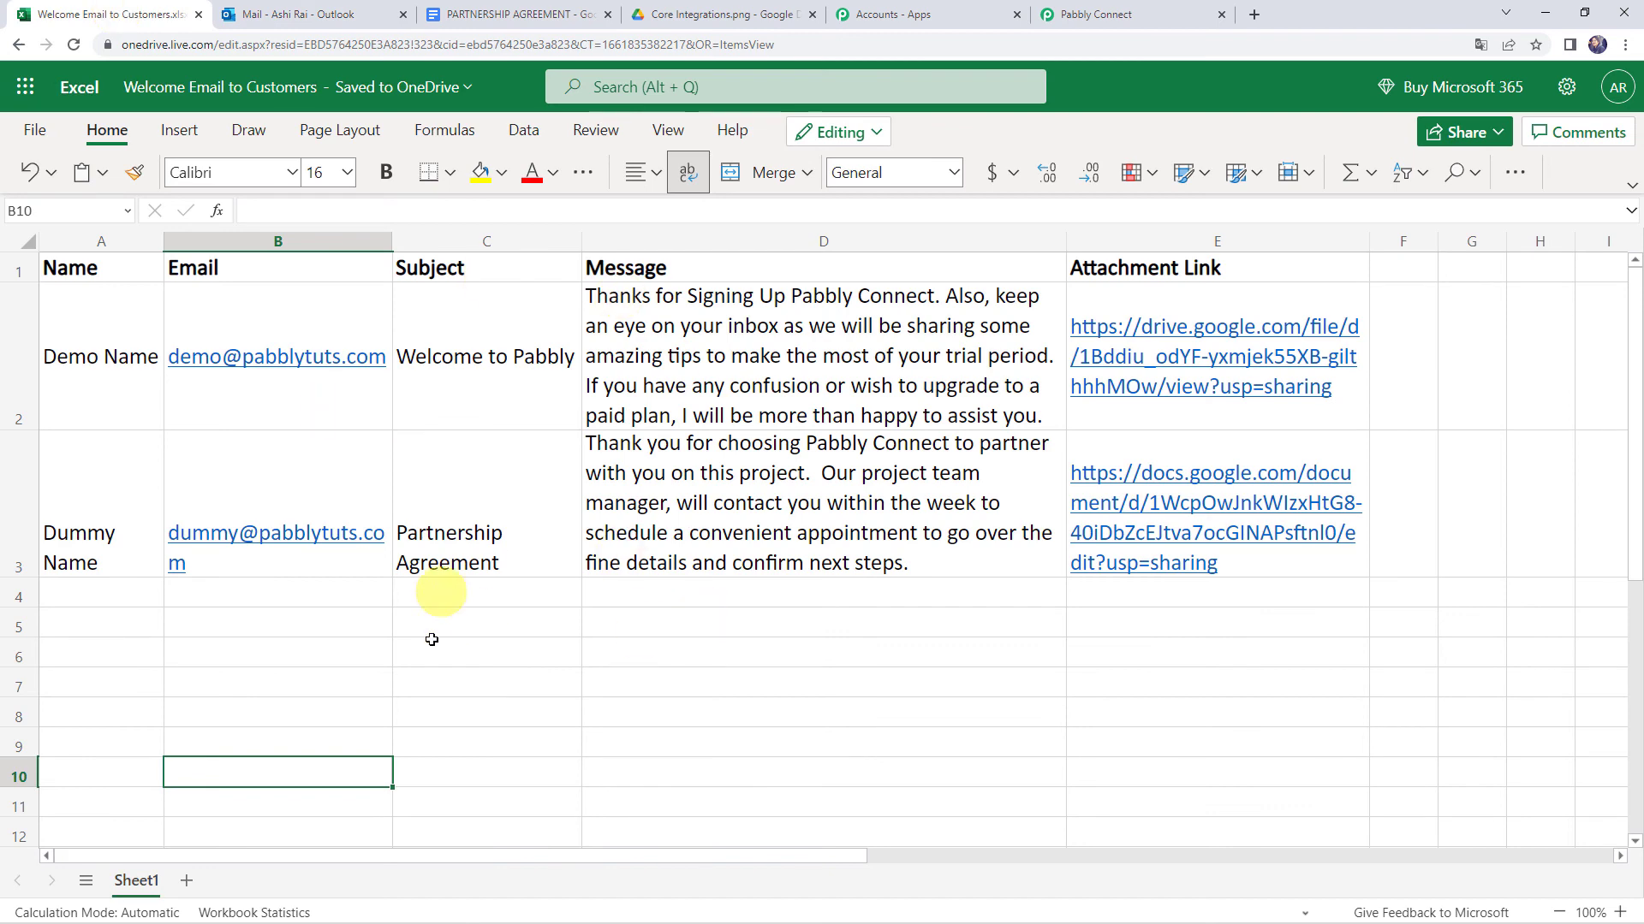
left_click(486, 676)
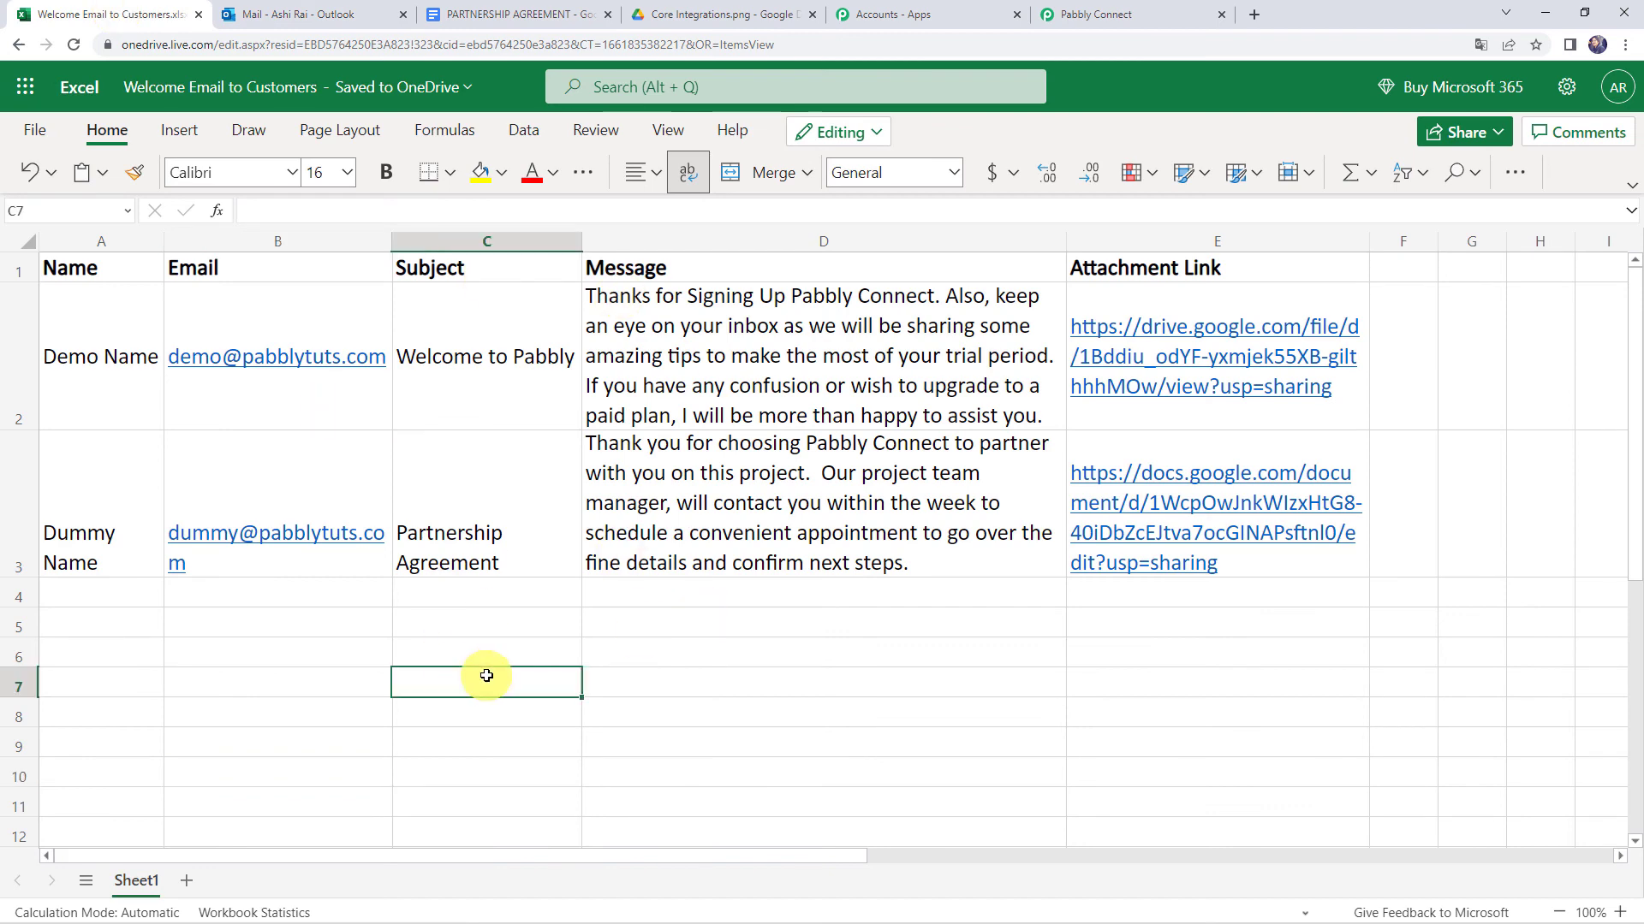
left_click(305, 12)
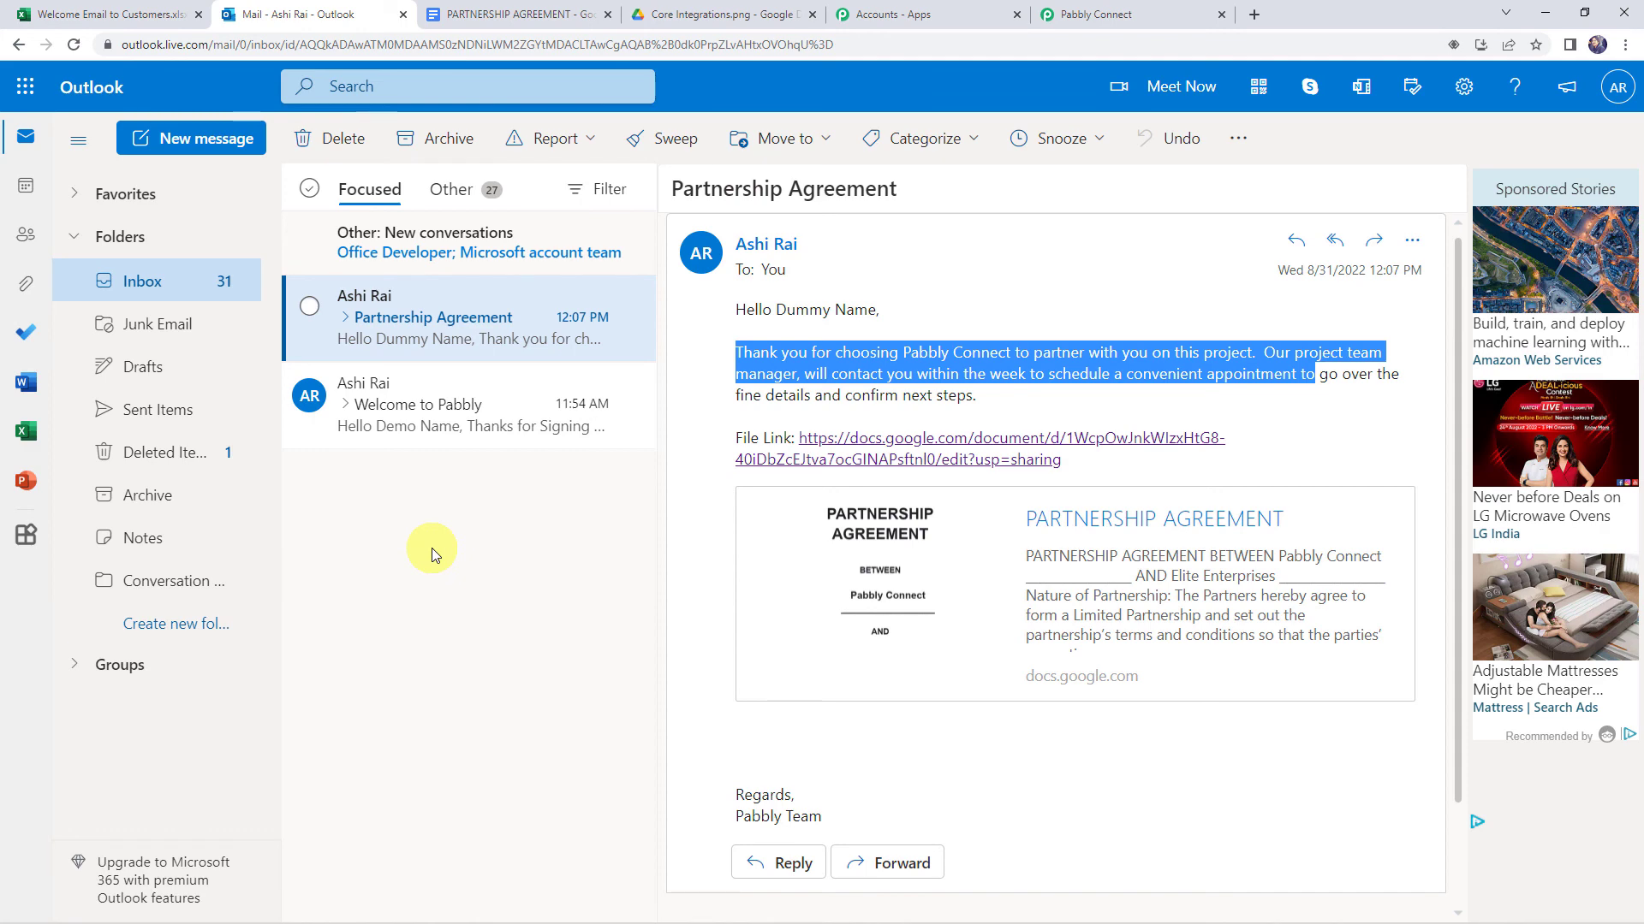
Switch to Pabbly Connect and collapse the Microsoft Excel trigger and Microsoft Office 365 action to review the whole workflow
left_click(1090, 15)
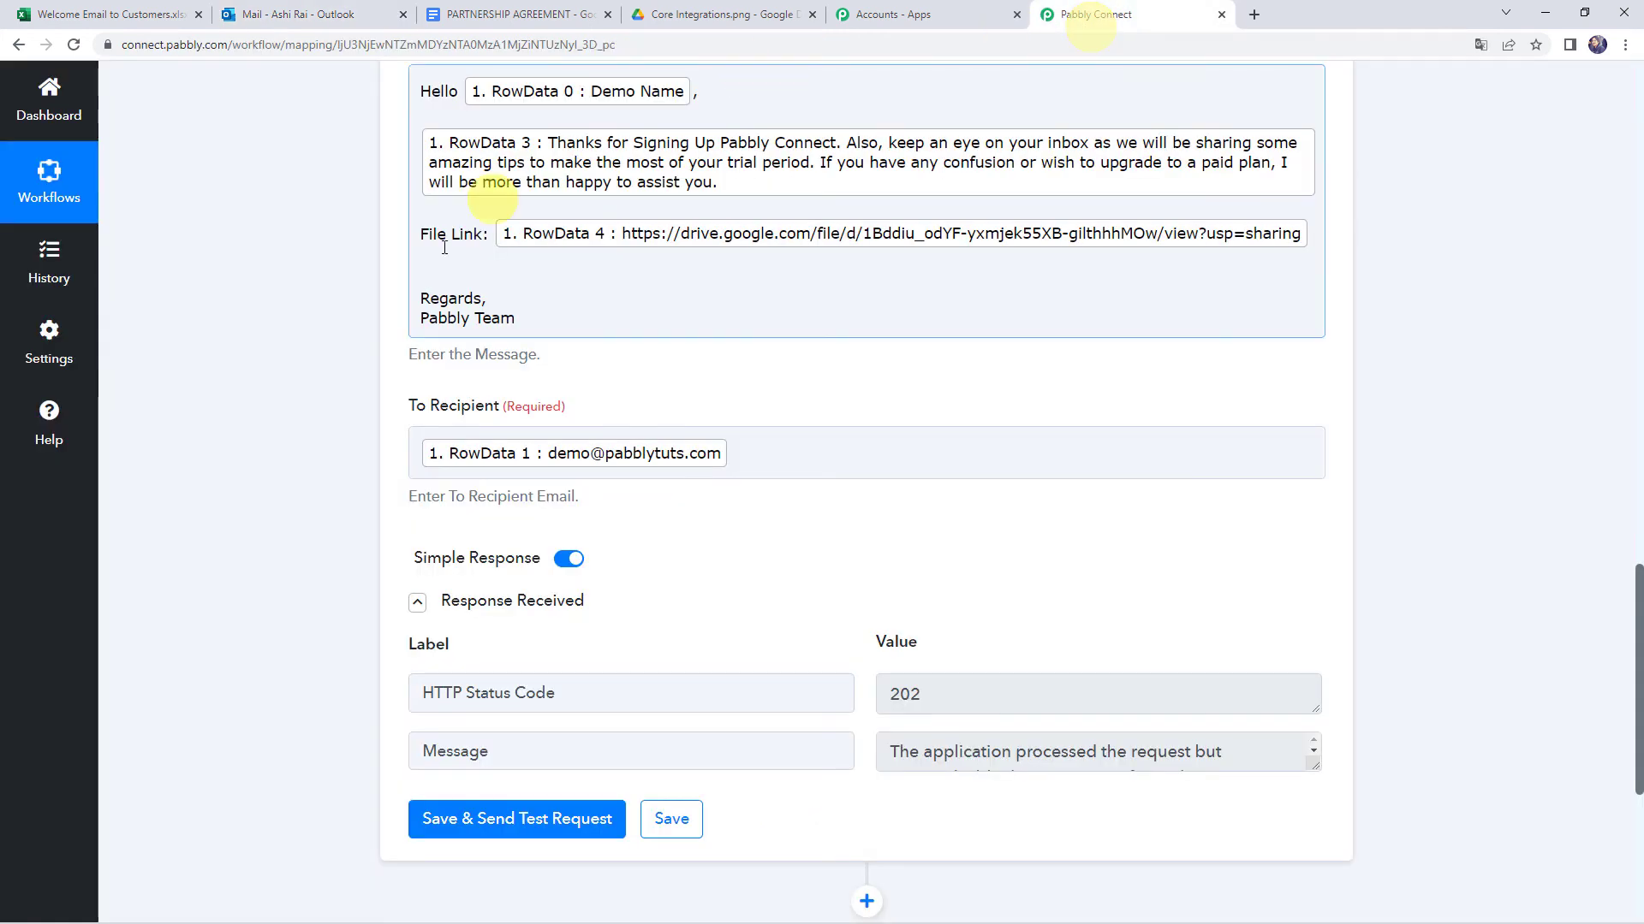
scroll(275, 555, "up", 15)
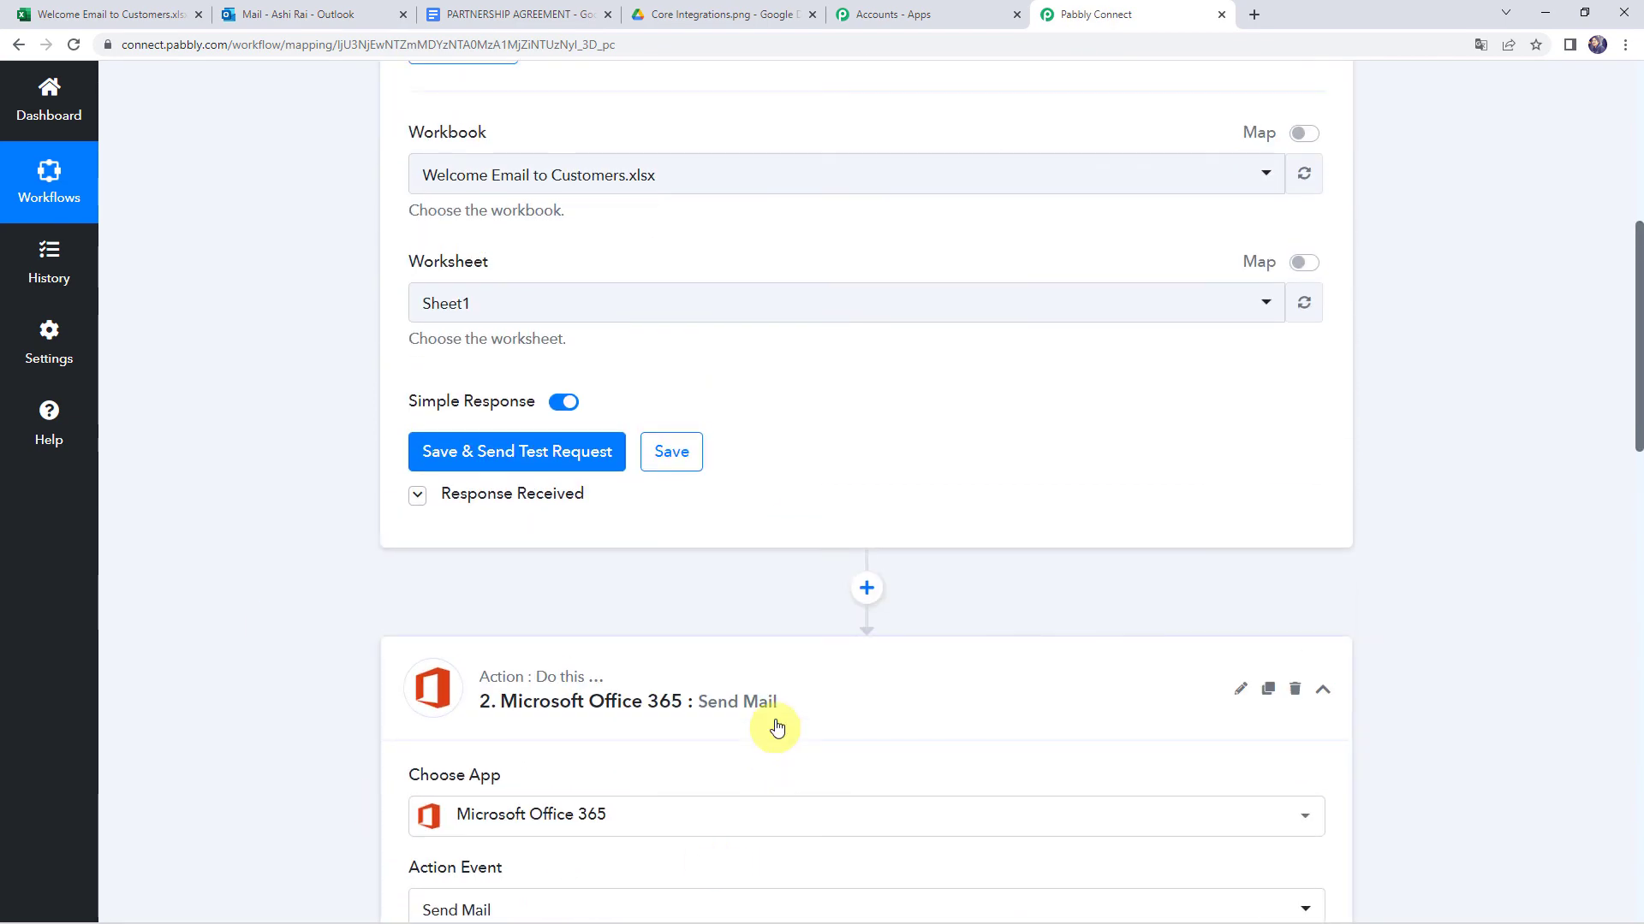
scroll(777, 728, "up", 7)
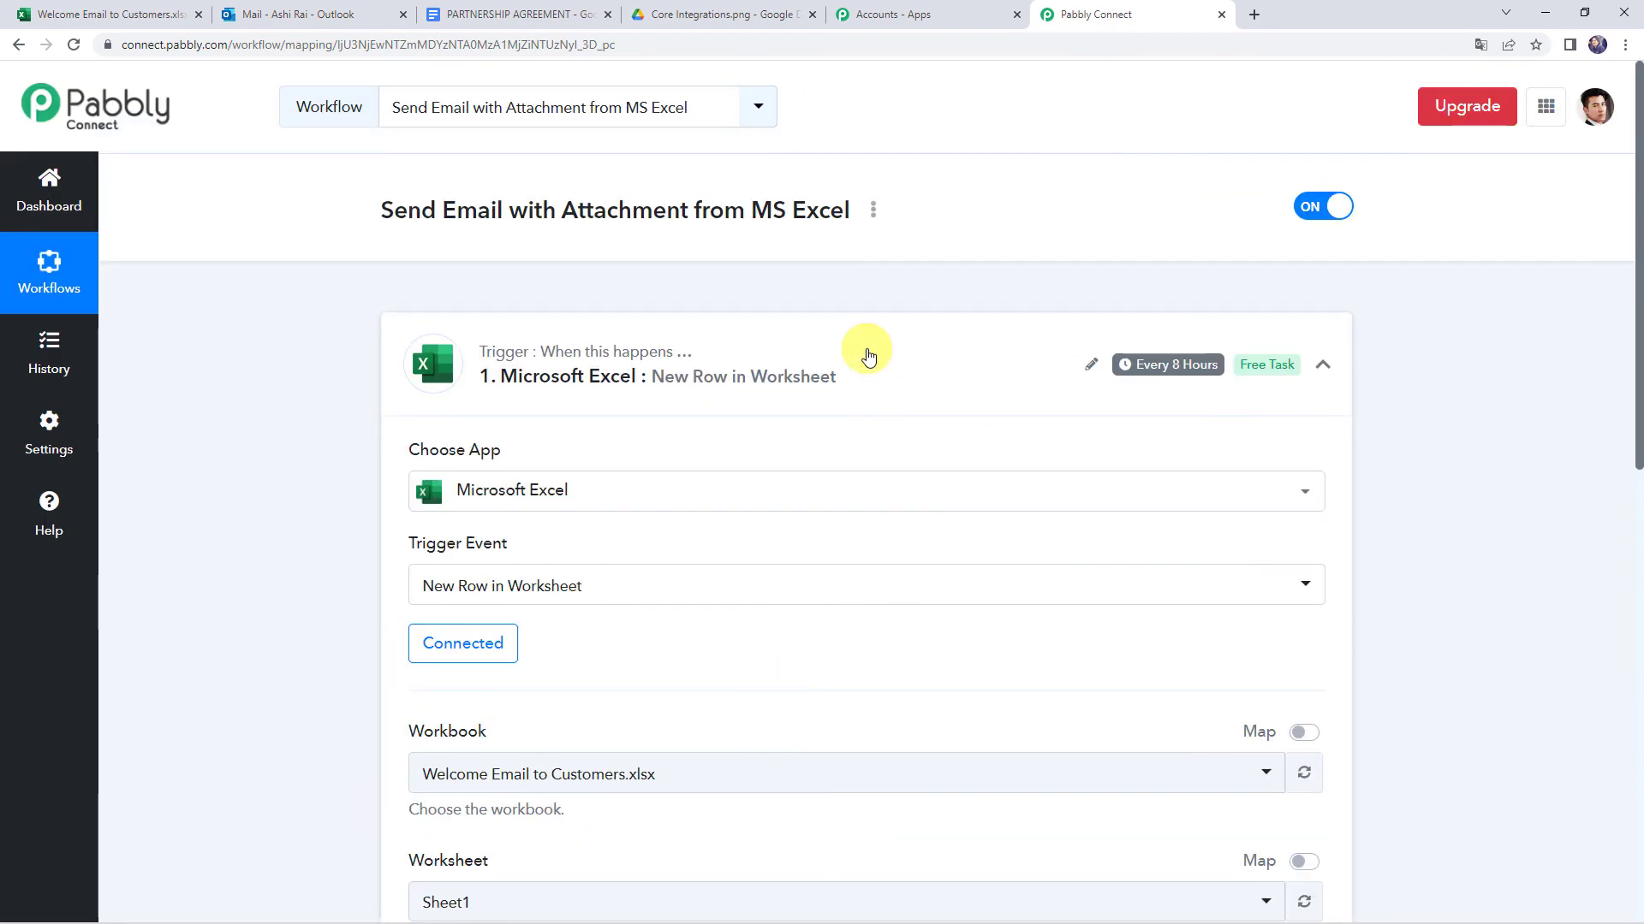
left_click(866, 353)
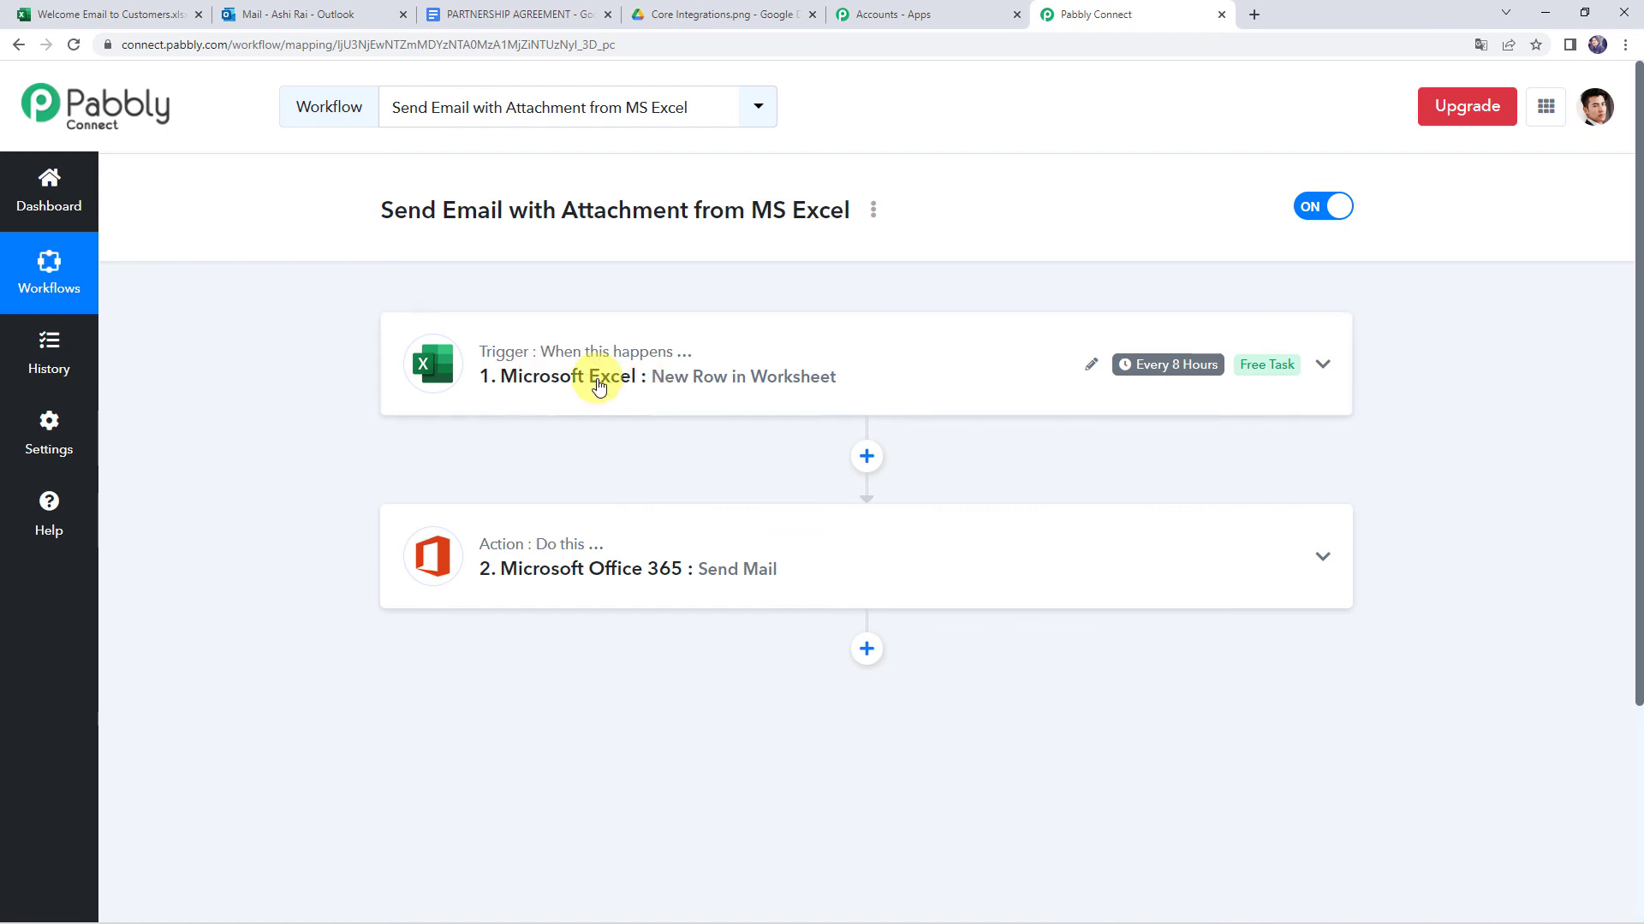